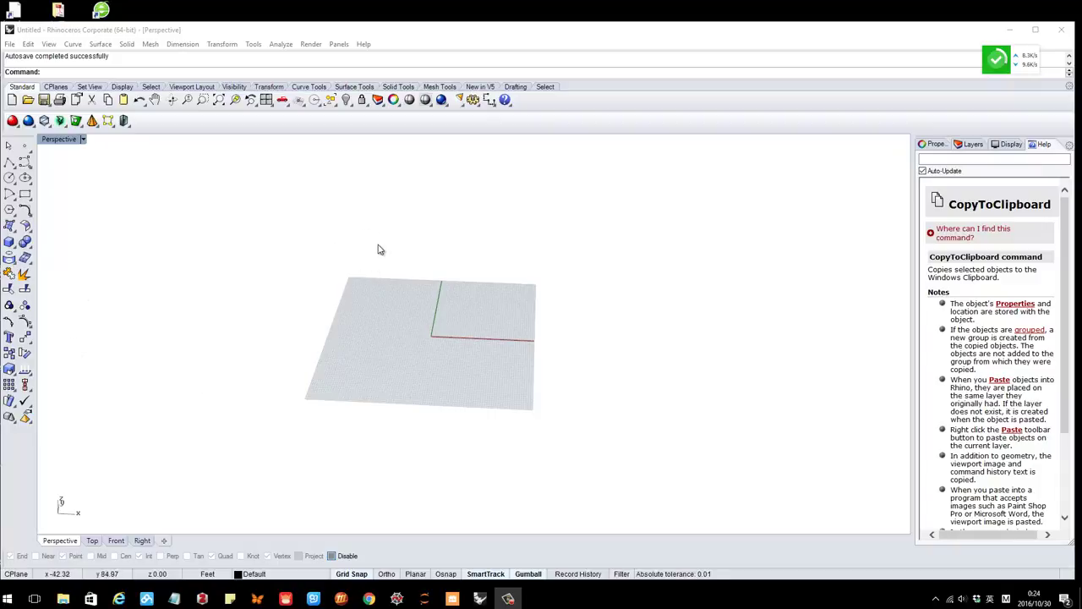
{"action": "right_click_drag", "start_coordinate": [378, 250], "coordinate": [433, 313]}
{"action": "scroll", "coordinate": [427, 309], "scroll_direction": "up", "scroll_amount": 2}
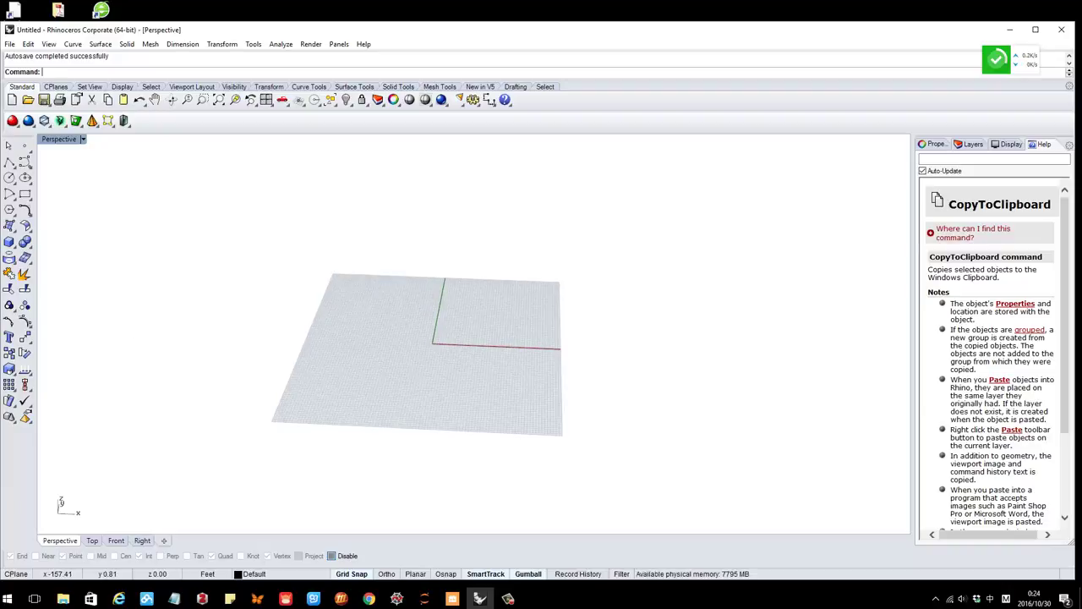
{"action": "left_click", "coordinate": [368, 599]}
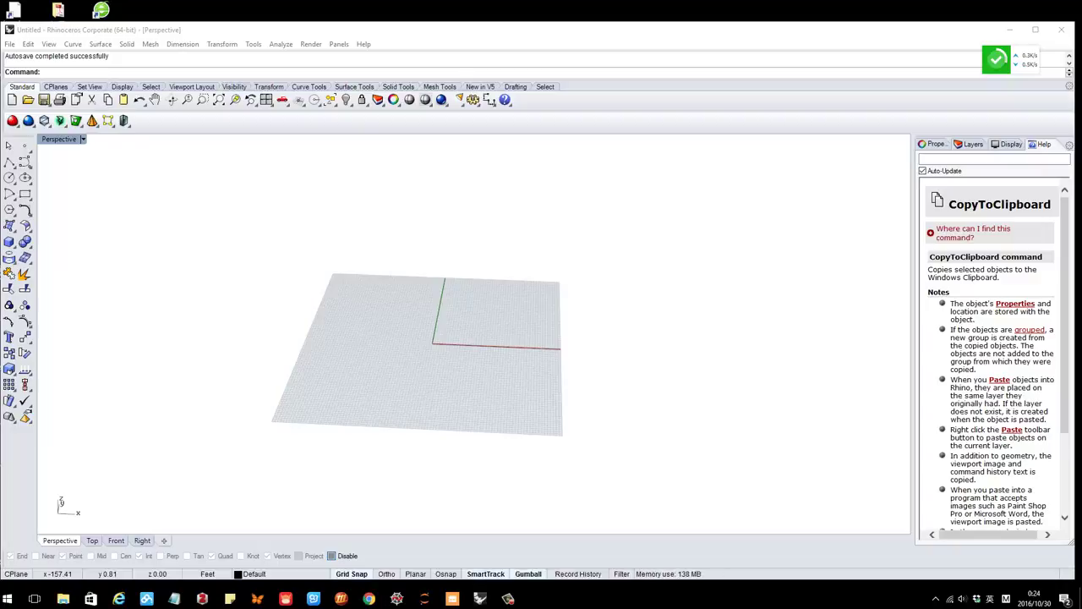
Check the SketchUp file Kathleen TOPO 1_1.skp in the rhino tutorial folder in File Explorer and return to Rhinoceros.
{"action": "key", "text": "alt+Tab"}
{"action": "left_click_drag", "start_coordinate": [535, 236], "coordinate": [532, 270]}
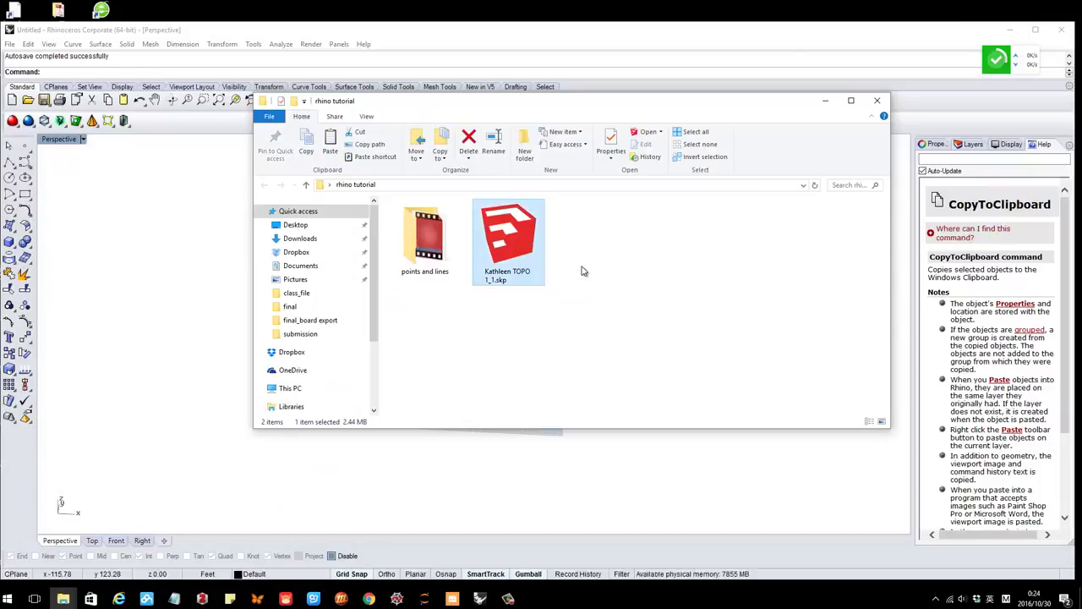
{"action": "left_click_drag", "start_coordinate": [632, 103], "coordinate": [831, 111]}
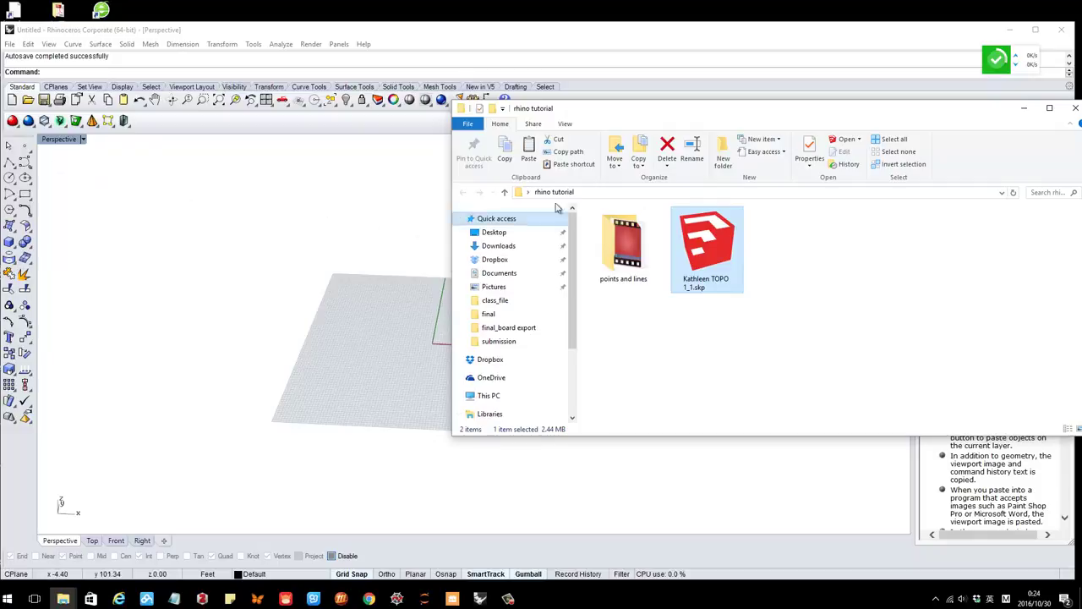
{"action": "left_click", "coordinate": [554, 36]}
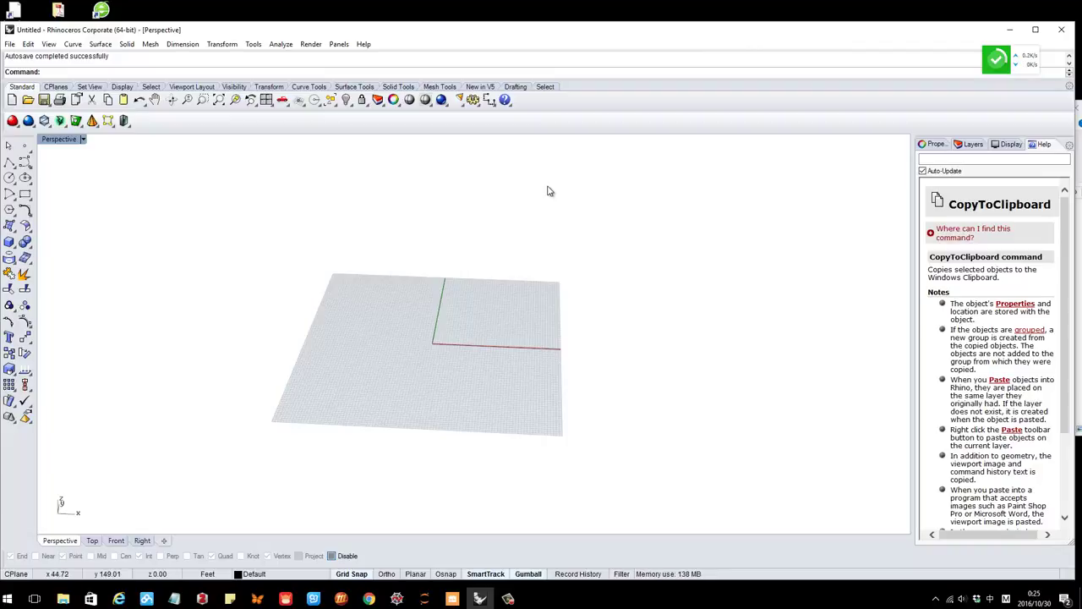
Open Kathleen TOPO 1_1.skp from the rhino tutorial folder on the Desktop.
{"action": "left_click", "coordinate": [10, 47]}
{"action": "left_click", "coordinate": [26, 70]}
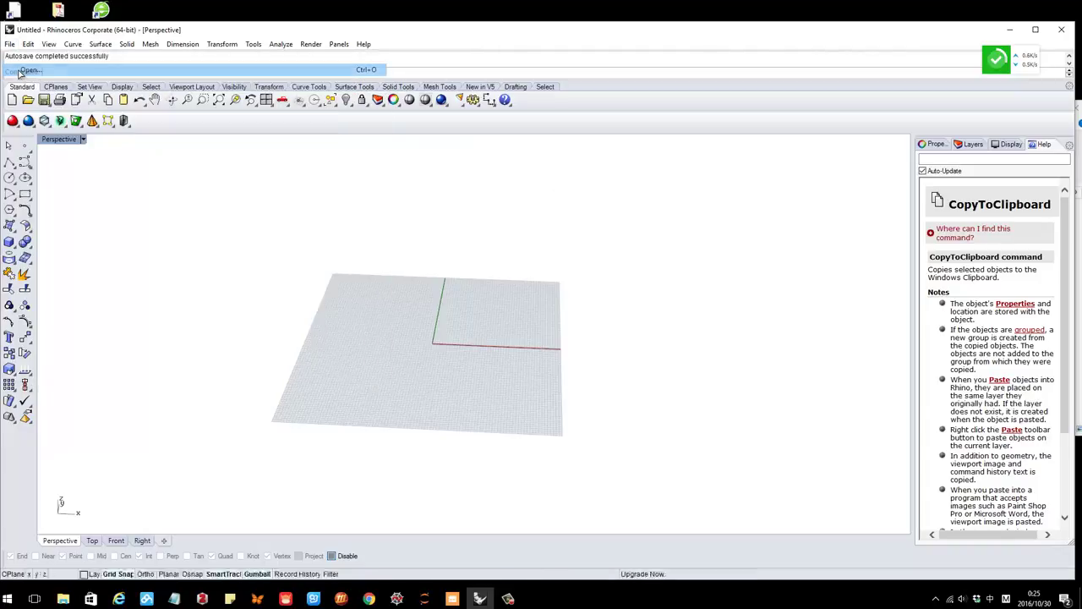
{"action": "left_click", "coordinate": [540, 333]}
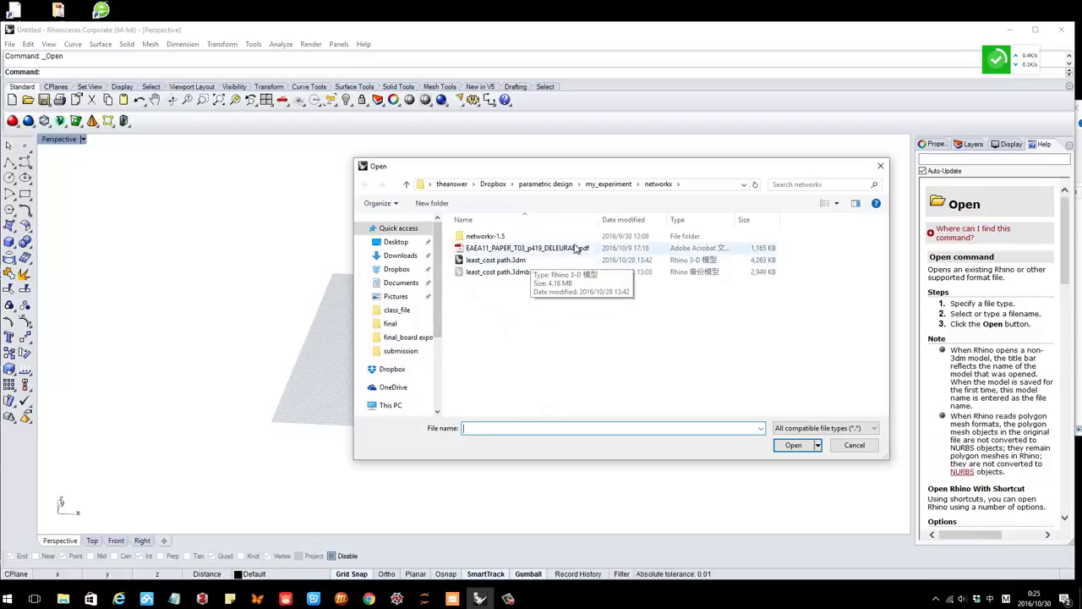
{"action": "left_click", "coordinate": [396, 241]}
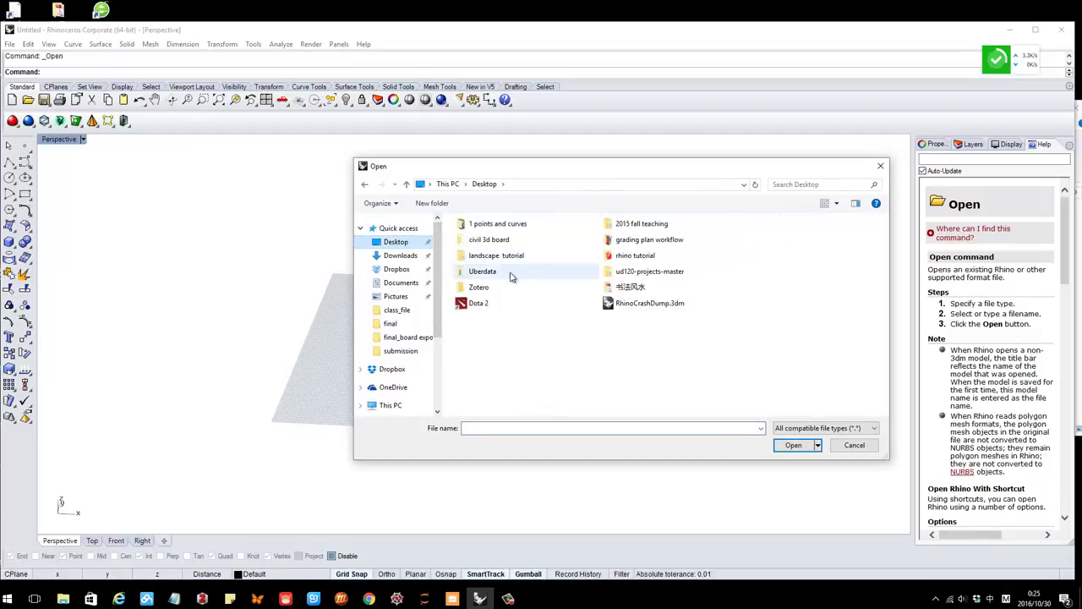
{"action": "double_click", "coordinate": [633, 256]}
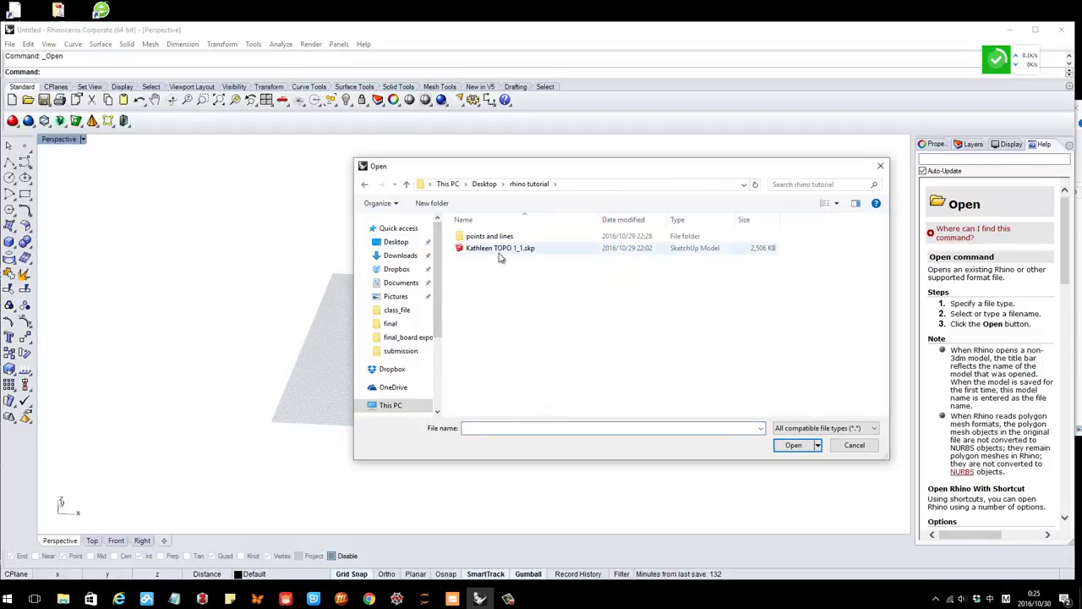
{"action": "left_click", "coordinate": [506, 250]}
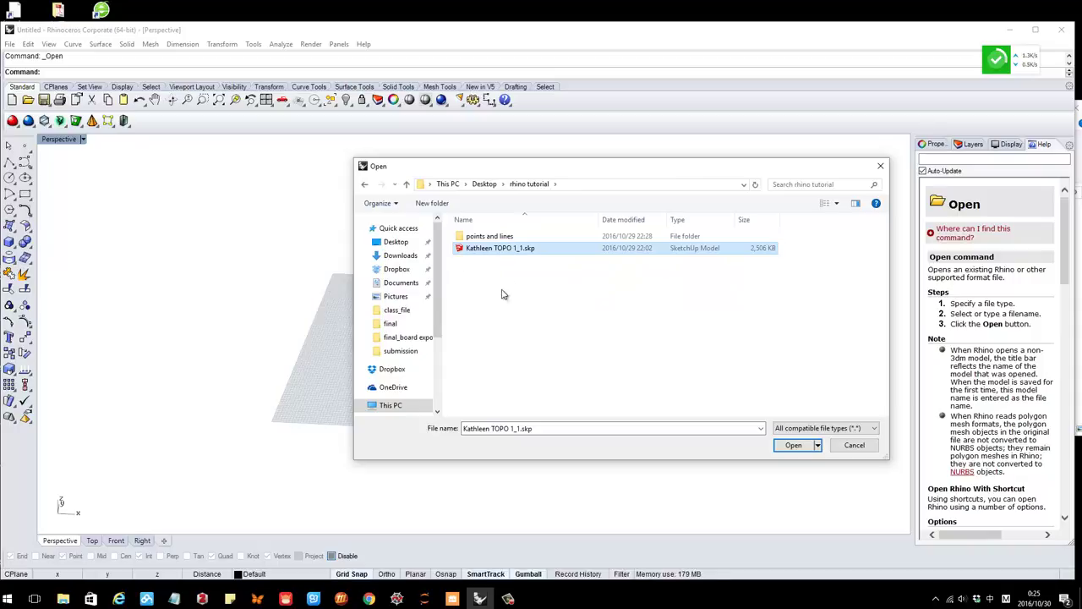
{"action": "left_click", "coordinate": [793, 446]}
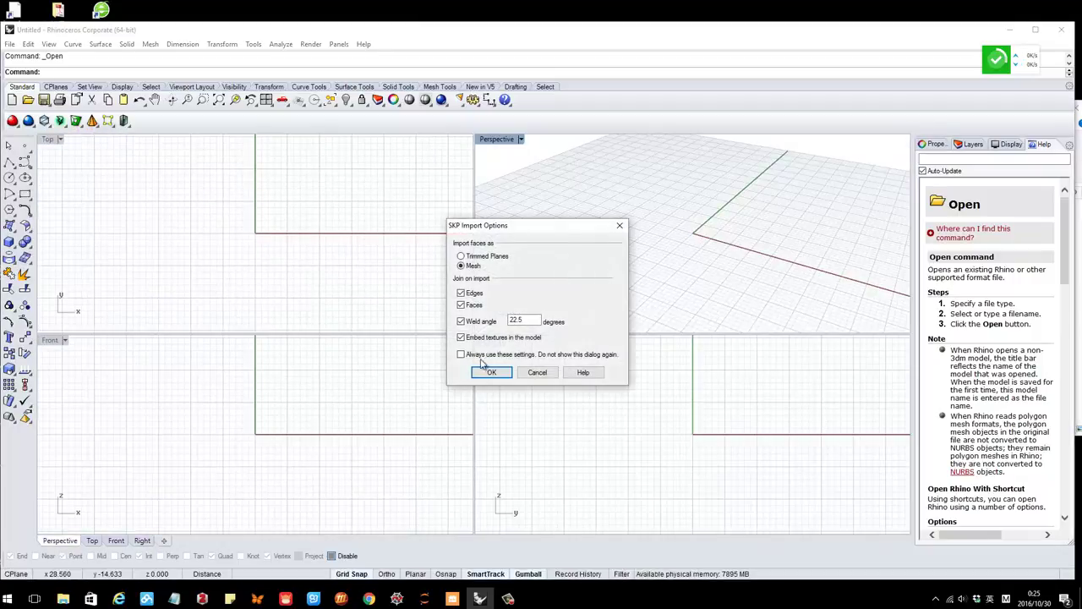
Import the faces as mesh, joining edges and faces, with a 22.5-degree weld angle and textures embedded in the model.
{"action": "left_click_drag", "start_coordinate": [498, 232], "coordinate": [616, 204]}
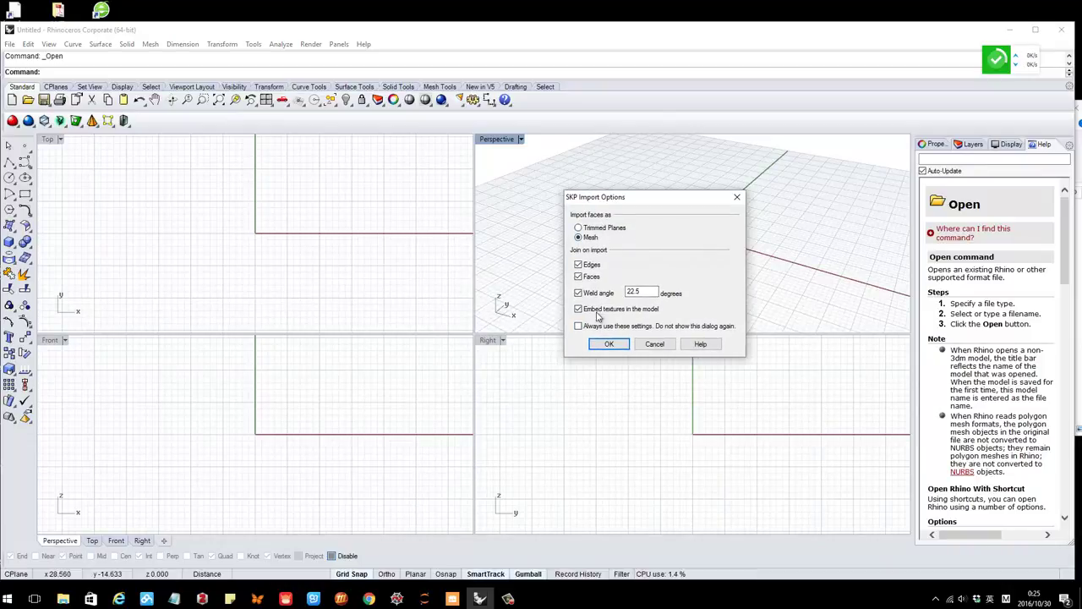
{"action": "left_click_drag", "start_coordinate": [619, 197], "coordinate": [584, 191]}
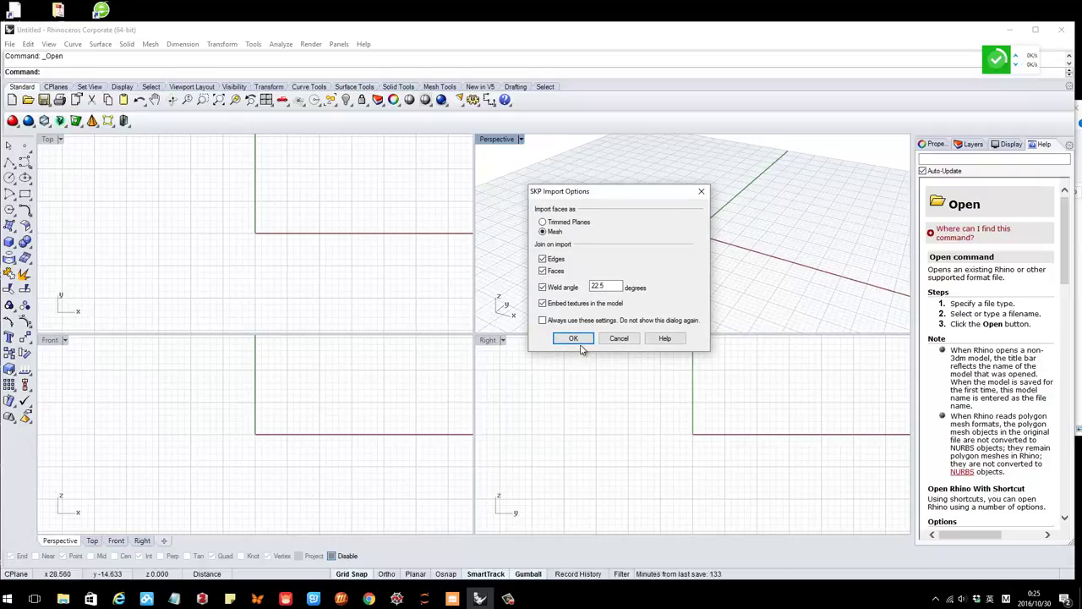
{"action": "left_click", "coordinate": [574, 339]}
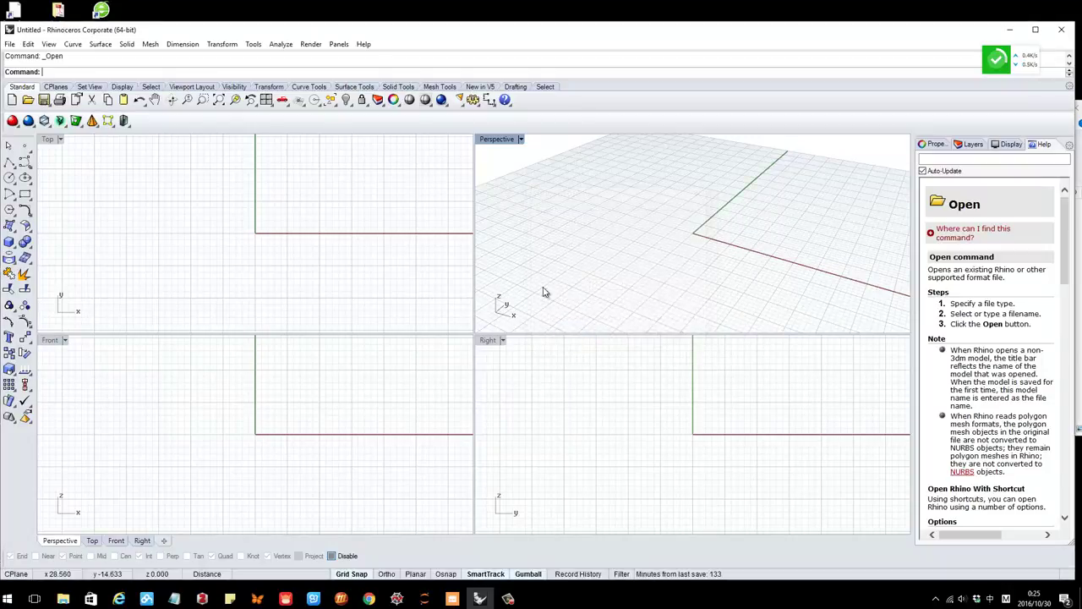
Maximize the Perspective viewport to view the imported terrain from several angles.
{"action": "double_click", "coordinate": [500, 140]}
{"action": "right_click_drag", "start_coordinate": [477, 328], "coordinate": [273, 397]}
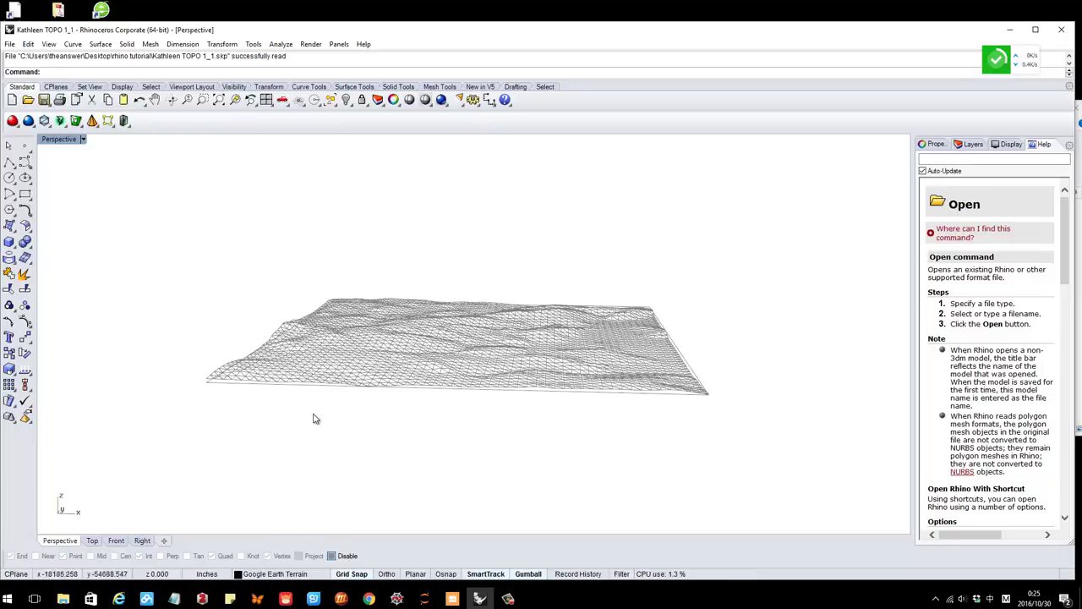
{"action": "right_click_drag", "start_coordinate": [312, 415], "coordinate": [253, 384]}
{"action": "right_click_drag", "start_coordinate": [683, 393], "coordinate": [456, 379]}
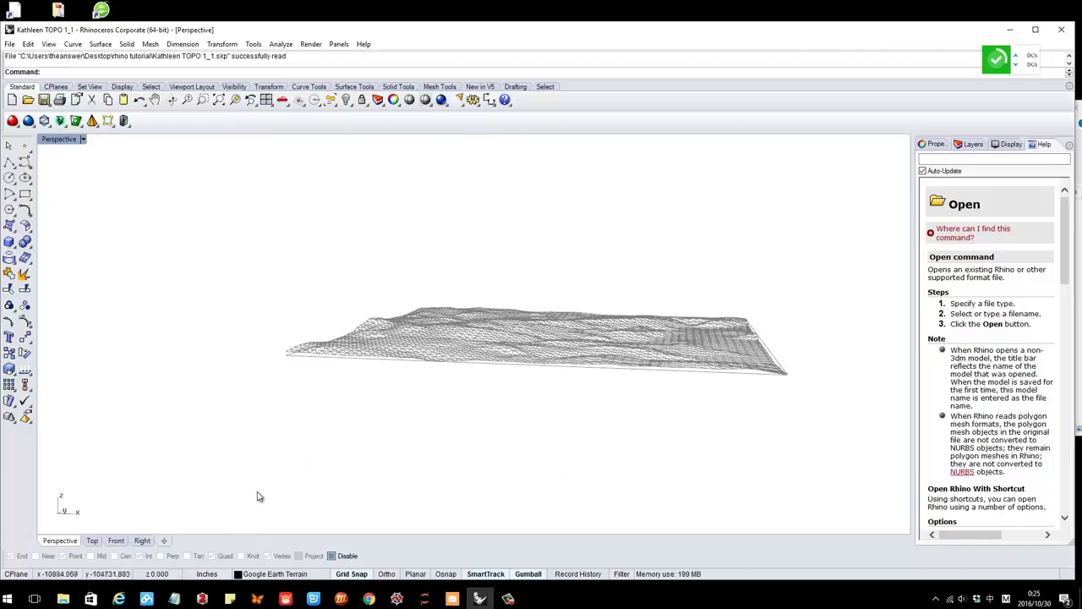
Change the model units to Feet and scale the model accordingly.
{"action": "left_click", "coordinate": [207, 576]}
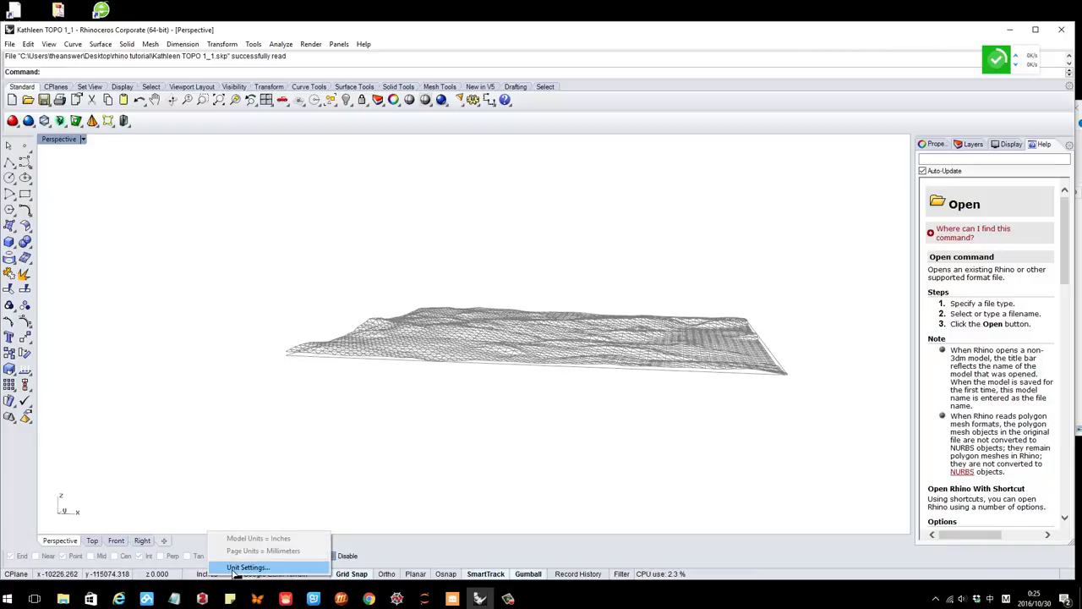
{"action": "left_click", "coordinate": [234, 569]}
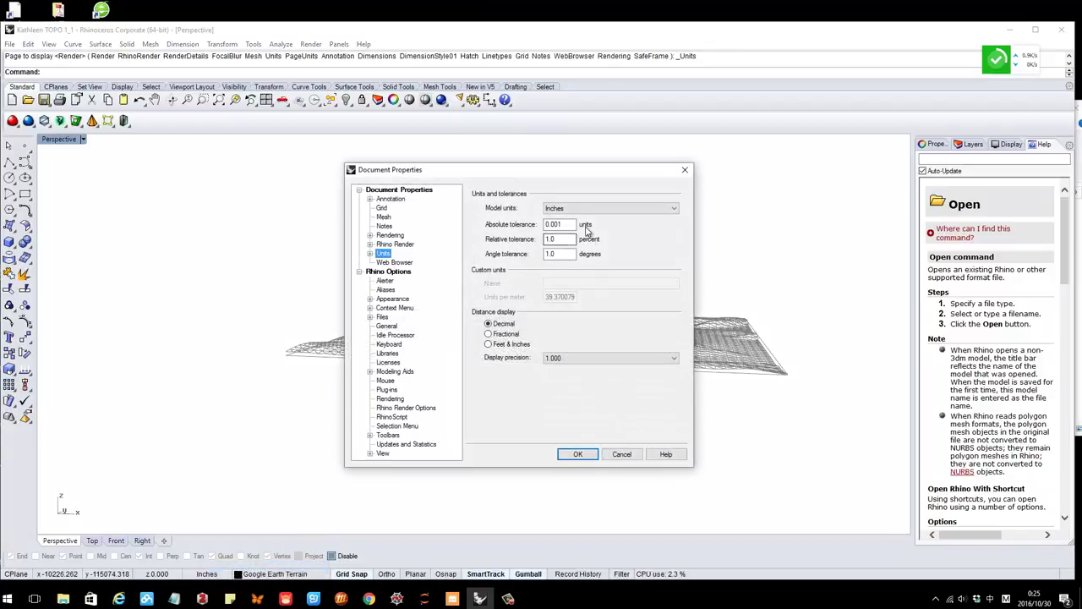
{"action": "left_click", "coordinate": [578, 210]}
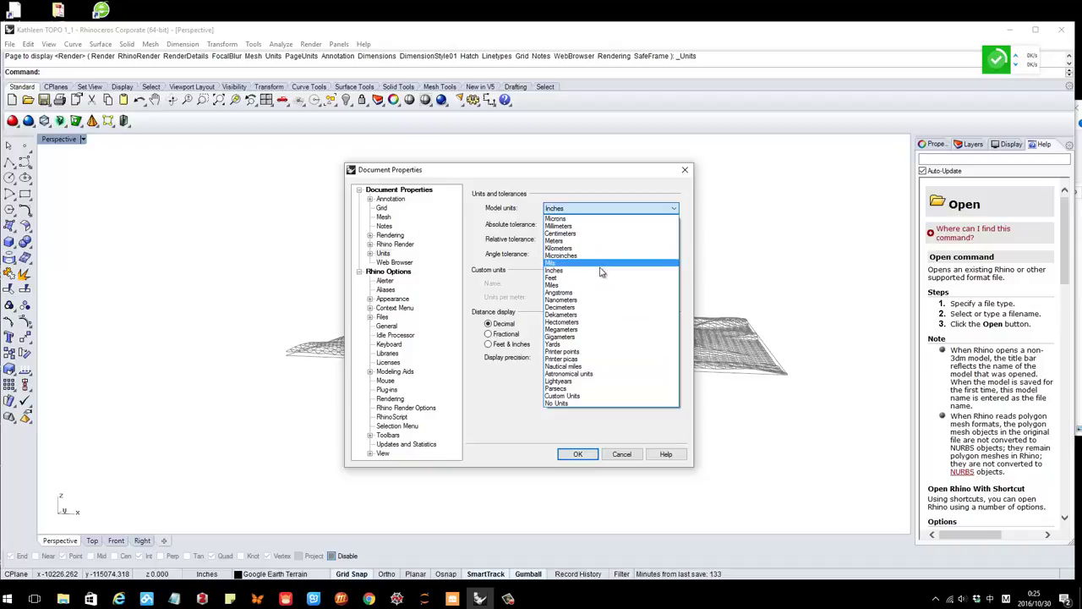
{"action": "left_click", "coordinate": [601, 279]}
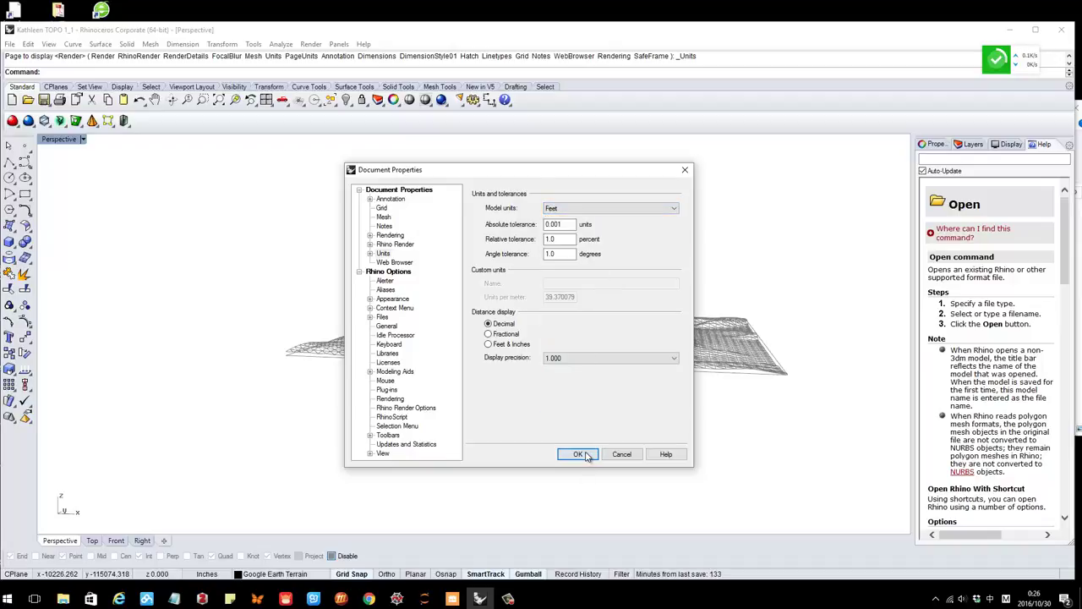
{"action": "left_click", "coordinate": [579, 454]}
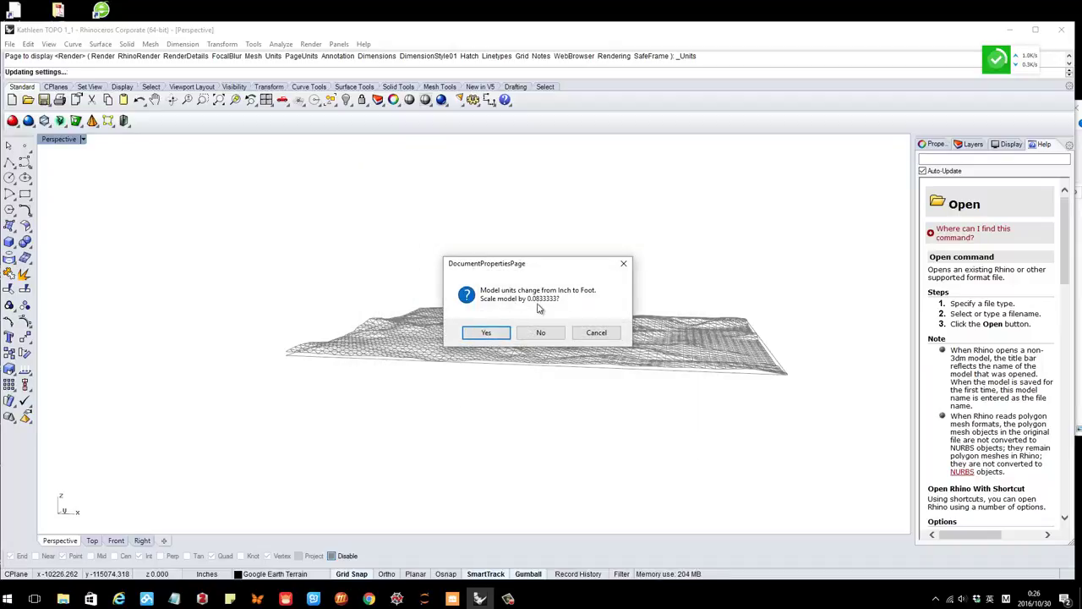
{"action": "left_click", "coordinate": [487, 332]}
Gauge the terrain's width with a temporary polyline along its far edge, without keeping the line.
{"action": "scroll", "coordinate": [398, 262], "scroll_direction": "up", "scroll_amount": 8}
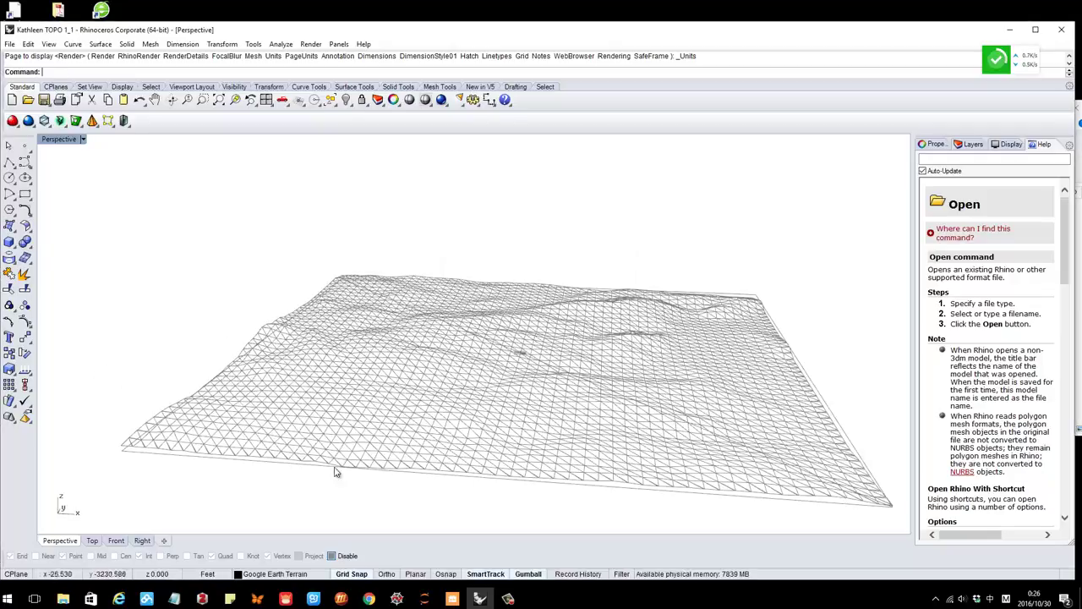
{"action": "scroll", "coordinate": [528, 456], "scroll_direction": "down", "scroll_amount": 2}
{"action": "scroll", "coordinate": [529, 456], "scroll_direction": "down", "scroll_amount": 2}
{"action": "scroll", "coordinate": [590, 415], "scroll_direction": "up", "scroll_amount": 2}
{"action": "right_click_drag", "start_coordinate": [592, 428], "coordinate": [575, 499]}
{"action": "left_click", "coordinate": [10, 163]}
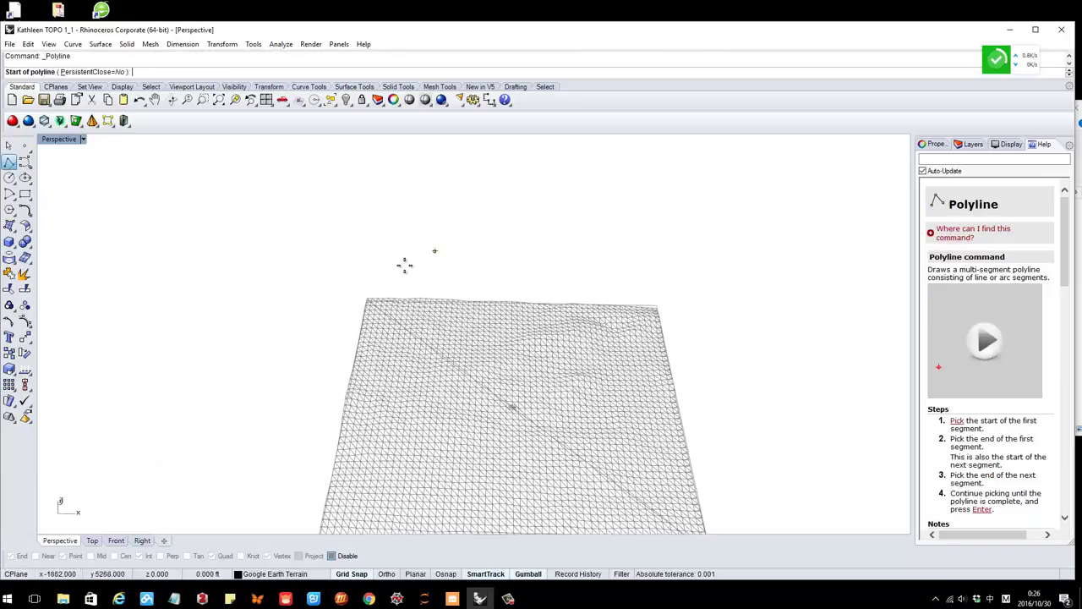
{"action": "left_click", "coordinate": [362, 287]}
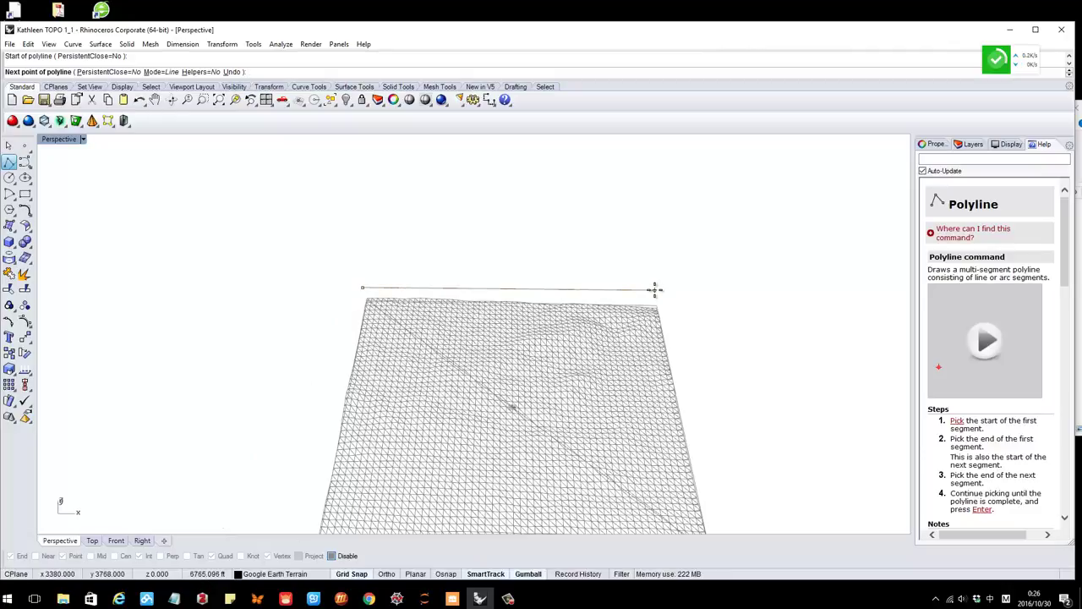
{"action": "key", "text": "Escape"}
Delete the flat outline surrounding the base of the terrain mesh.
{"action": "right_click_drag", "start_coordinate": [404, 300], "coordinate": [456, 358]}
{"action": "left_click", "coordinate": [348, 359]}
{"action": "key", "text": "Delete"}
Select the terrain to check its object type, clear the selection, and examine the mesh's triangulation up close.
{"action": "right_click_drag", "start_coordinate": [541, 373], "coordinate": [411, 299]}
{"action": "left_click", "coordinate": [411, 299]}
{"action": "key", "text": "Escape"}
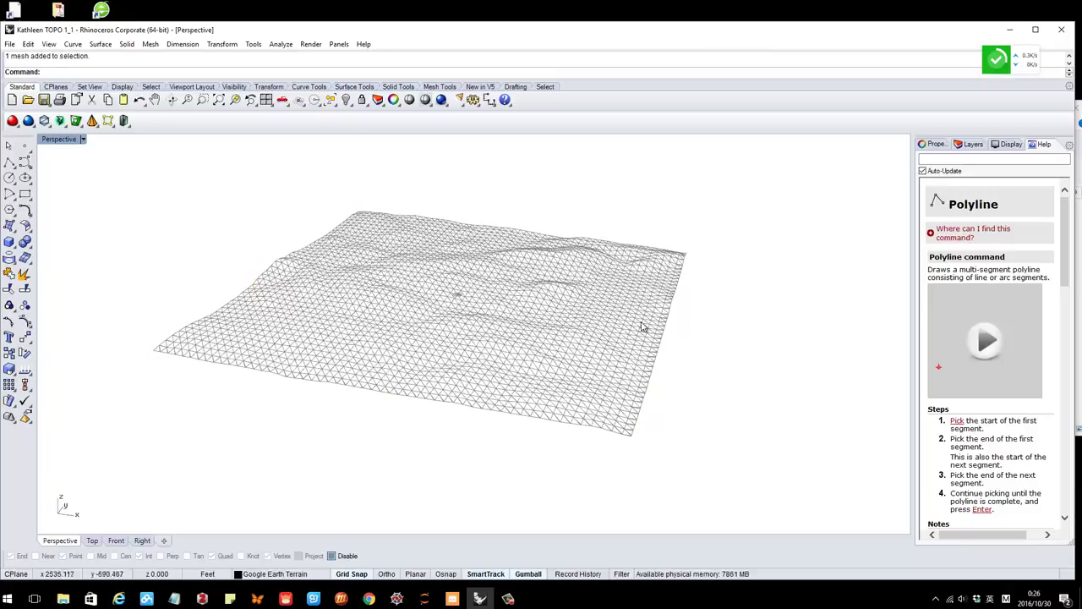
{"action": "right_click_drag", "start_coordinate": [645, 325], "coordinate": [366, 235]}
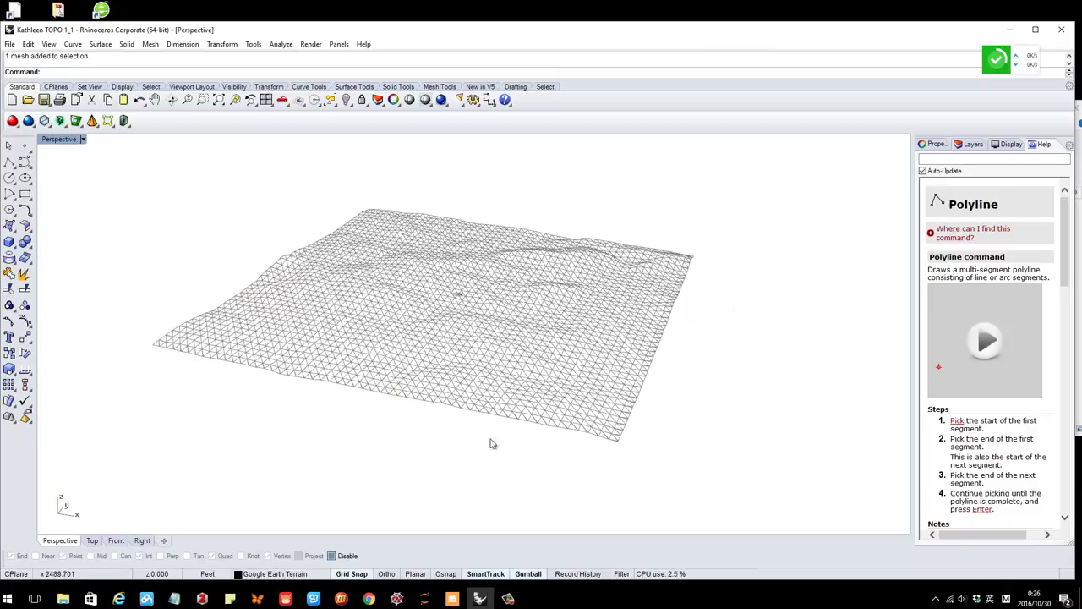
{"action": "scroll", "coordinate": [380, 297], "scroll_direction": "up", "scroll_amount": 3}
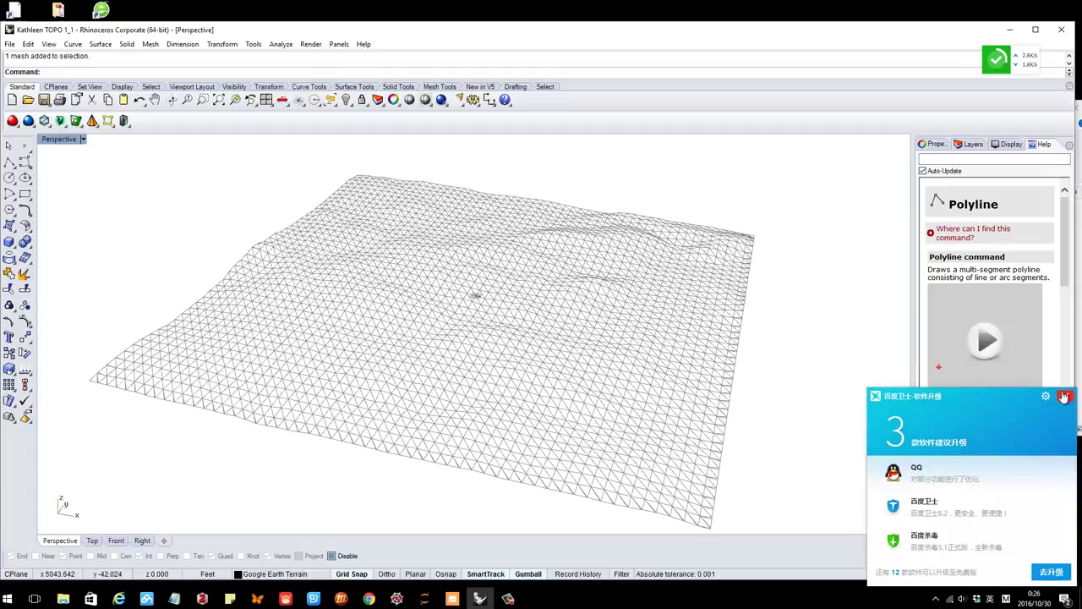
{"action": "scroll", "coordinate": [456, 309], "scroll_direction": "up", "scroll_amount": 4}
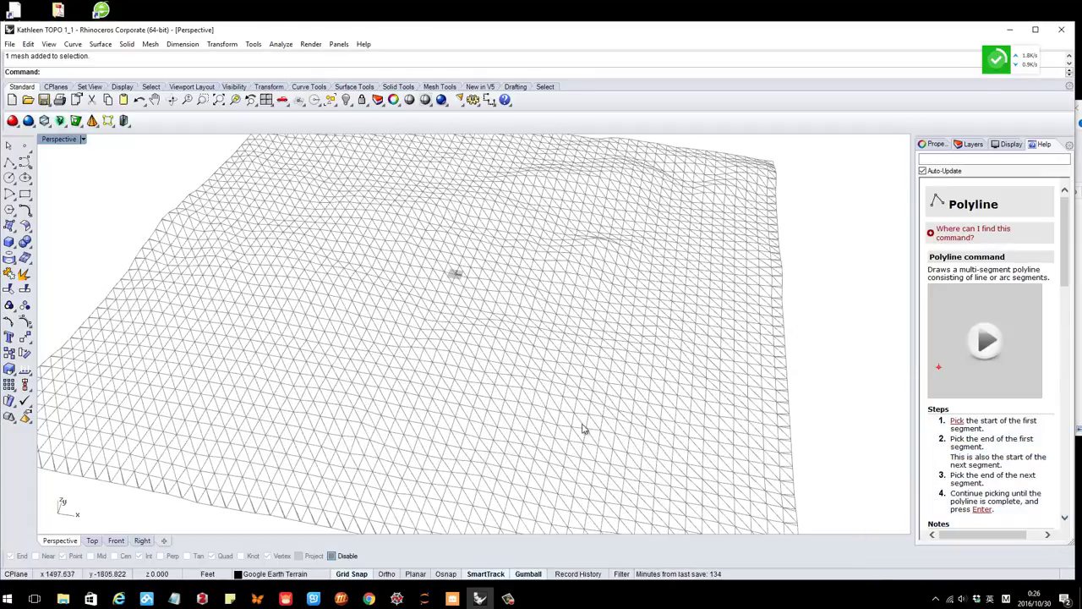
{"action": "right_click_drag", "start_coordinate": [727, 416], "coordinate": [550, 348]}
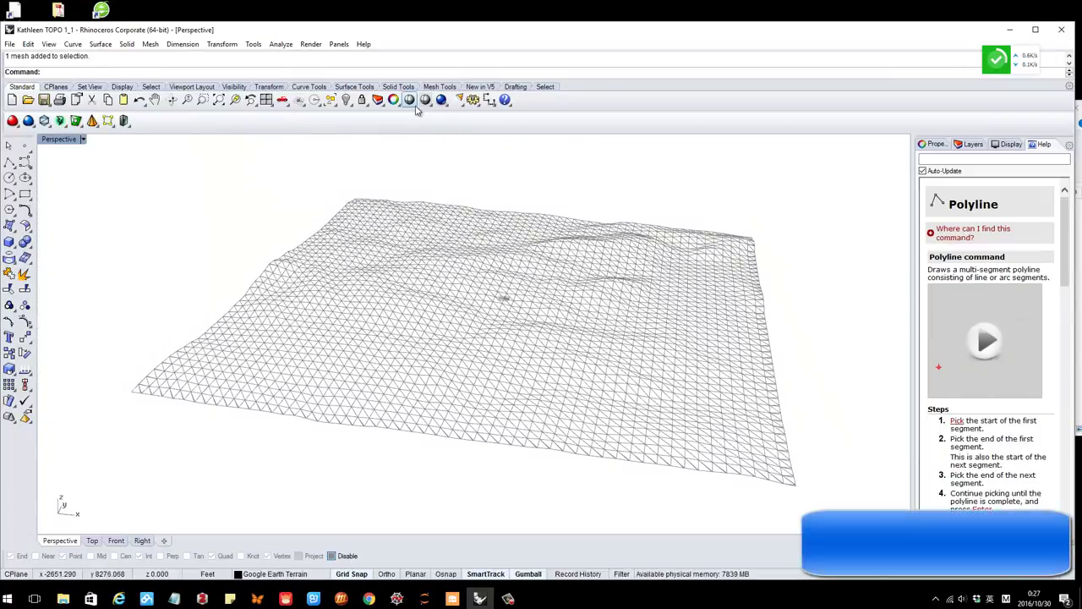
{"action": "right_click_drag", "start_coordinate": [457, 203], "coordinate": [473, 258]}
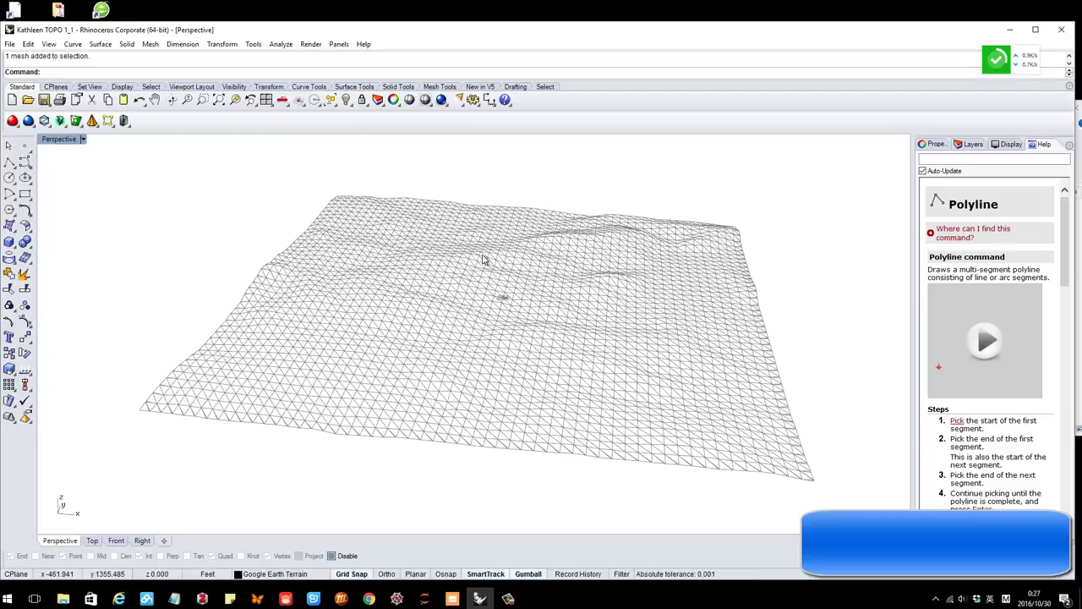
Float the Display tools over the viewport, try the Wireframe mode, and set the Perspective view to Shaded.
{"action": "left_click", "coordinate": [429, 105]}
{"action": "left_click_drag", "start_coordinate": [439, 116], "coordinate": [699, 162]}
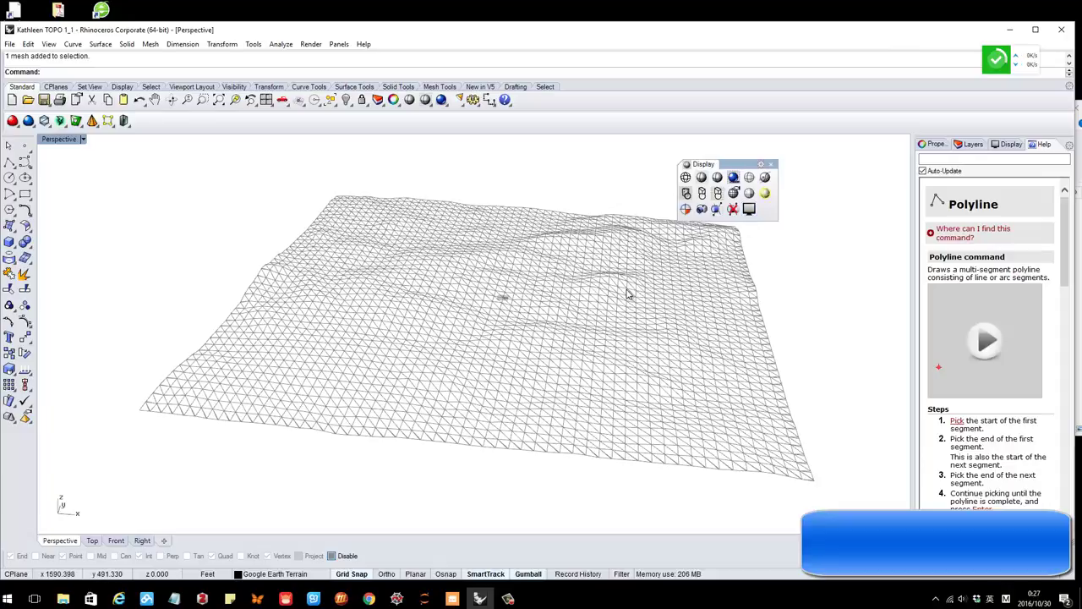
{"action": "left_click", "coordinate": [686, 177]}
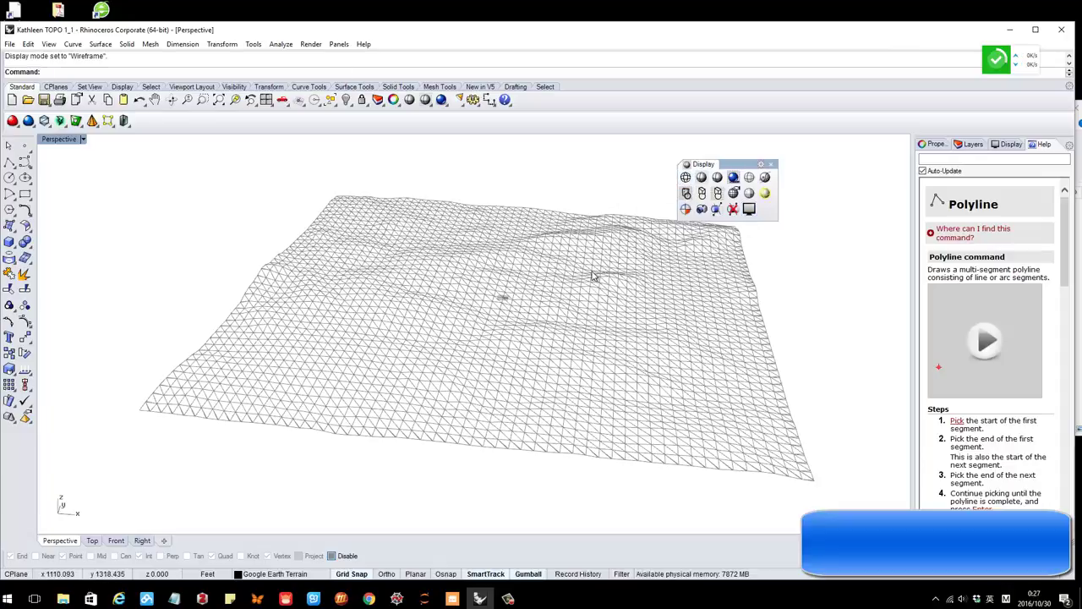
{"action": "left_click", "coordinate": [703, 179]}
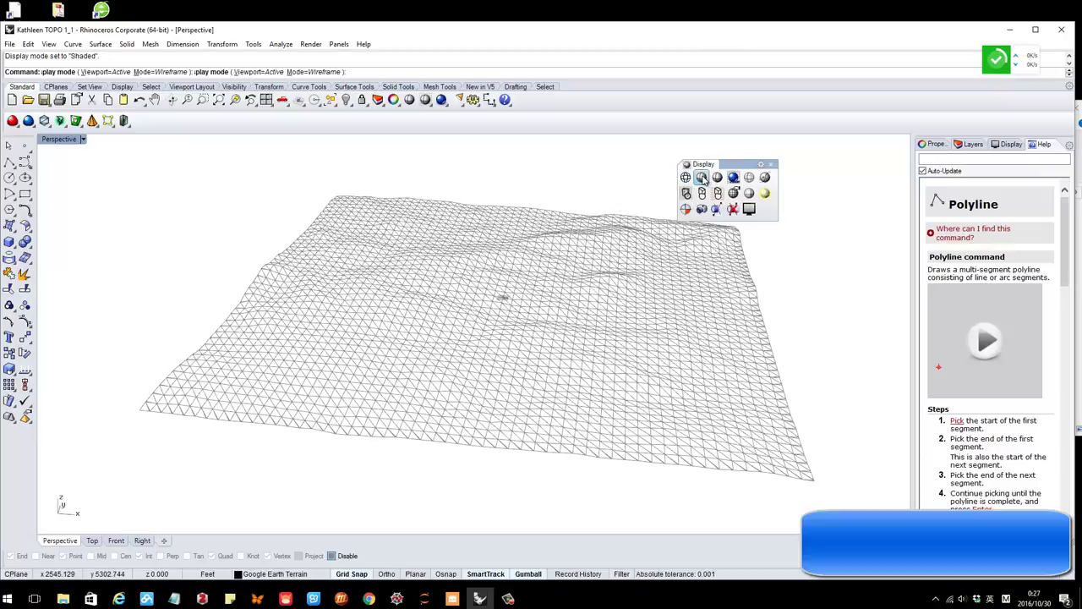
Examine the shaded terrain mesh from a steeper angle and at closer range in the Perspective view.
{"action": "right_click_drag", "start_coordinate": [565, 335], "coordinate": [679, 318]}
{"action": "scroll", "coordinate": [554, 328], "scroll_direction": "up", "scroll_amount": 3}
{"action": "scroll", "coordinate": [572, 362], "scroll_direction": "up", "scroll_amount": 2}
{"action": "right_click_drag", "start_coordinate": [572, 363], "coordinate": [372, 375]}
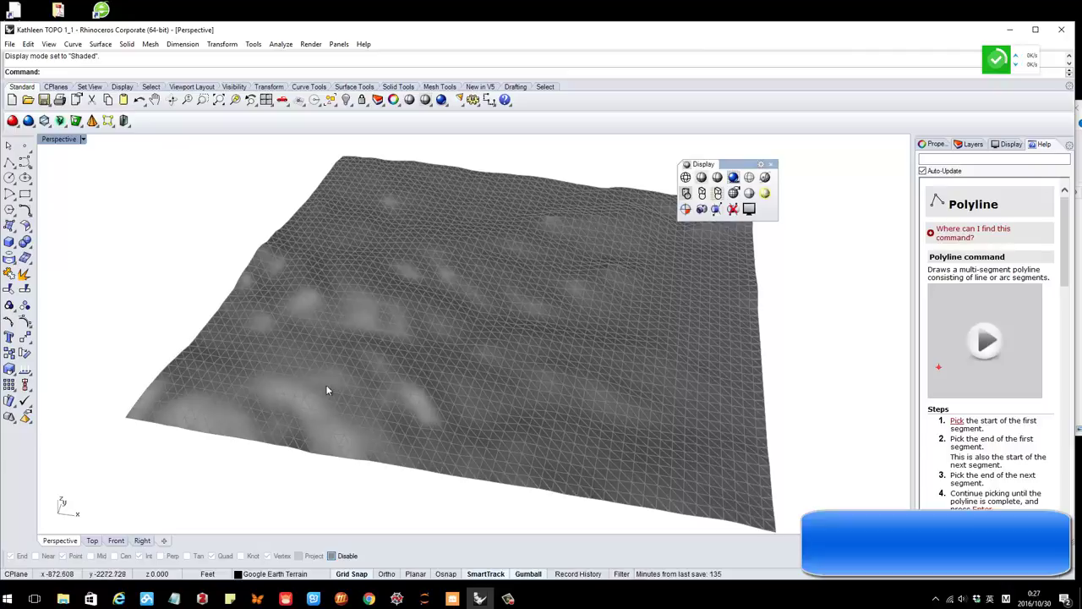
Circle the bright slope near the terrain's front edge in a temporary screen capture and discard the capture.
{"action": "key", "text": "ctrl+alt+a"}
{"action": "left_click_drag", "start_coordinate": [265, 336], "coordinate": [495, 492]}
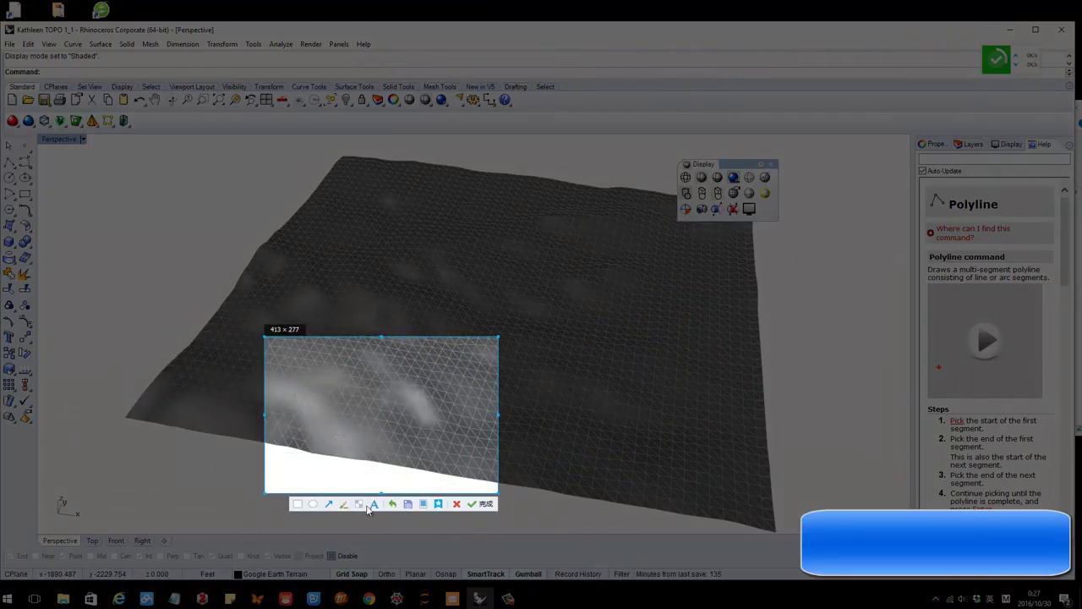
{"action": "left_click", "coordinate": [342, 504]}
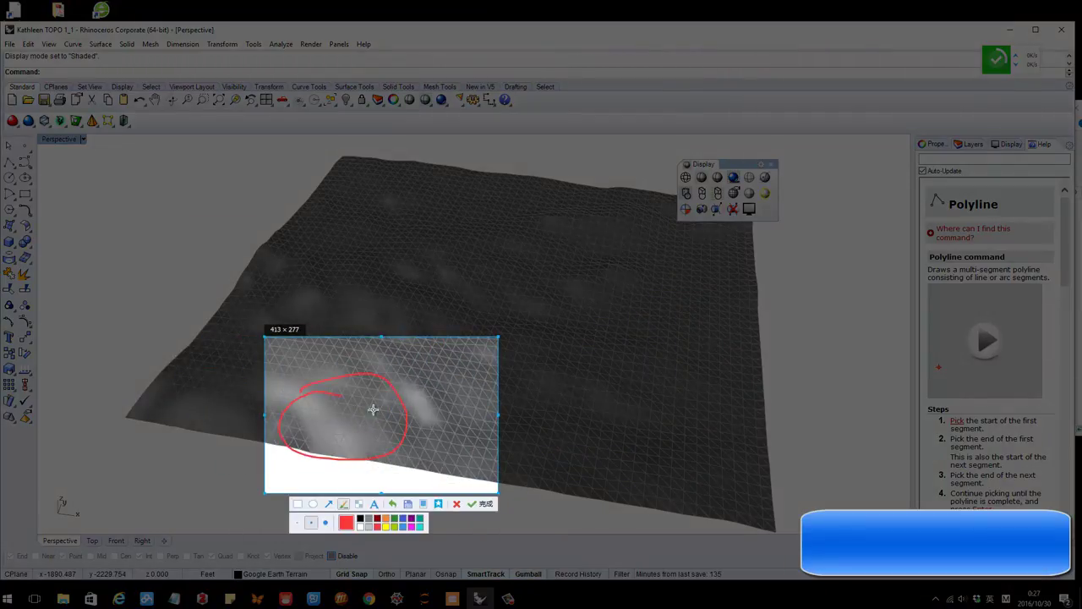
{"action": "key", "text": "Escape"}
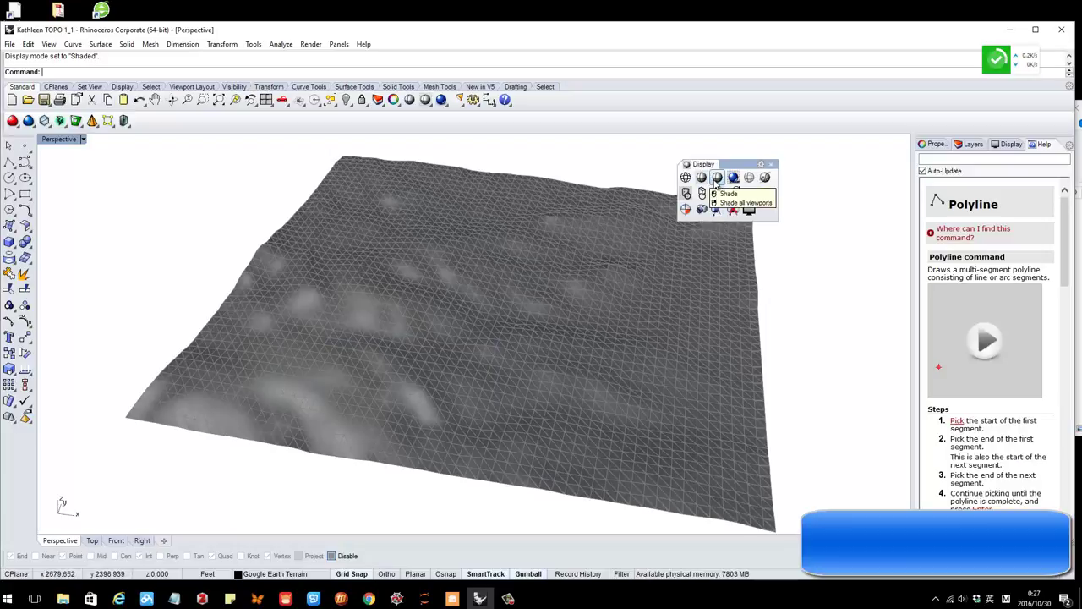
Shade the viewport temporarily with the Shade command and switch the Perspective view to Rendered mode.
{"action": "left_click", "coordinate": [716, 179]}
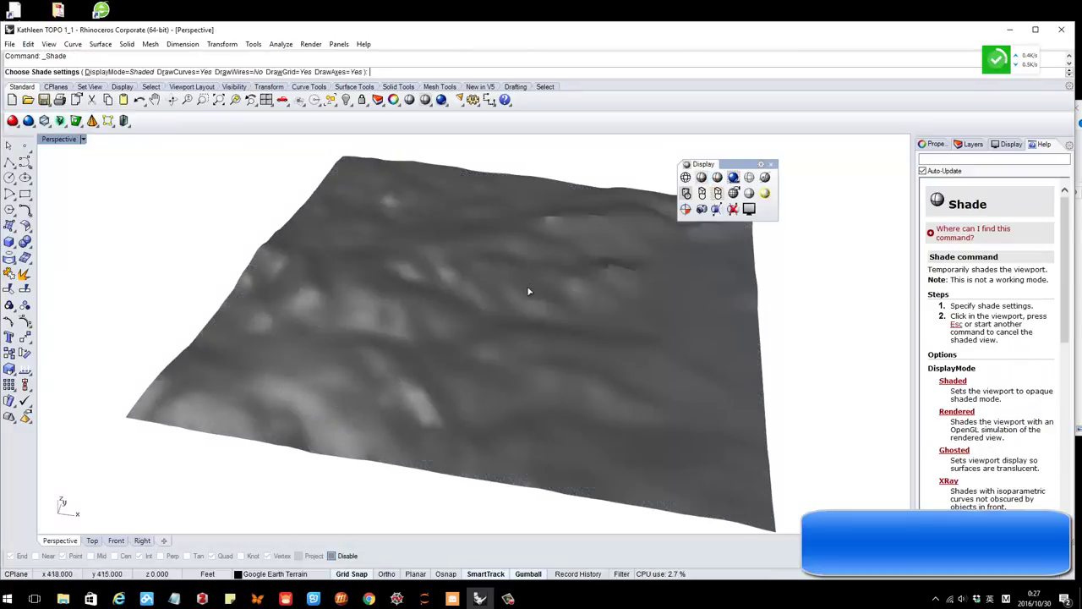
{"action": "left_click", "coordinate": [733, 177]}
{"action": "mouse_move", "coordinate": [483, 225]}
{"action": "right_mouse_down"}
{"action": "mouse_move", "coordinate": [499, 322]}
{"action": "mouse_move", "coordinate": [532, 329]}
{"action": "right_mouse_up"}
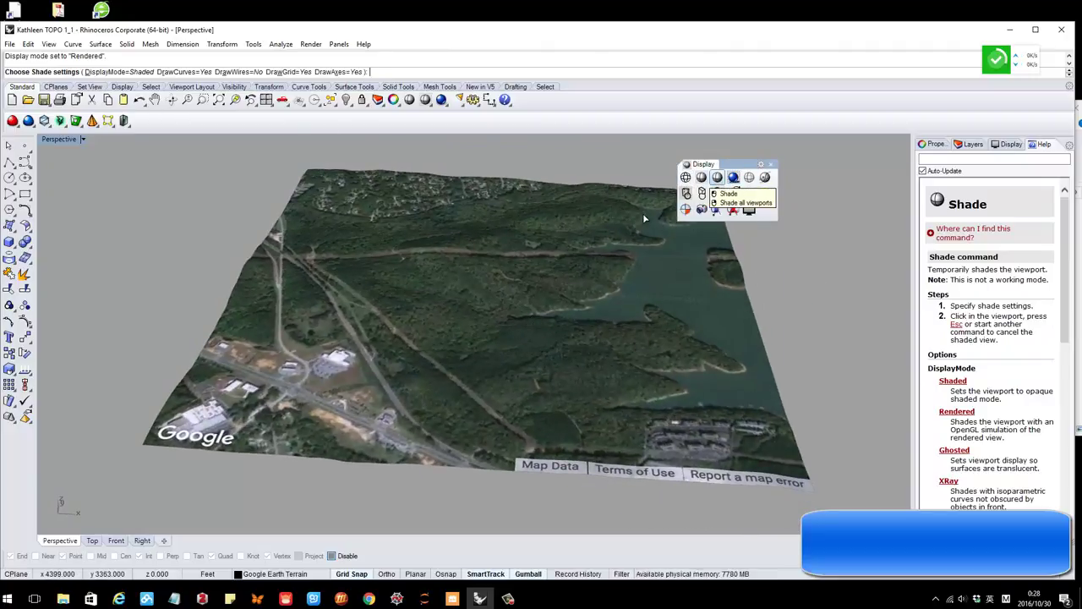
Examine the rendered terrain's aerial-image texture from different angles and distances.
{"action": "right_click_drag", "start_coordinate": [445, 312], "coordinate": [372, 298]}
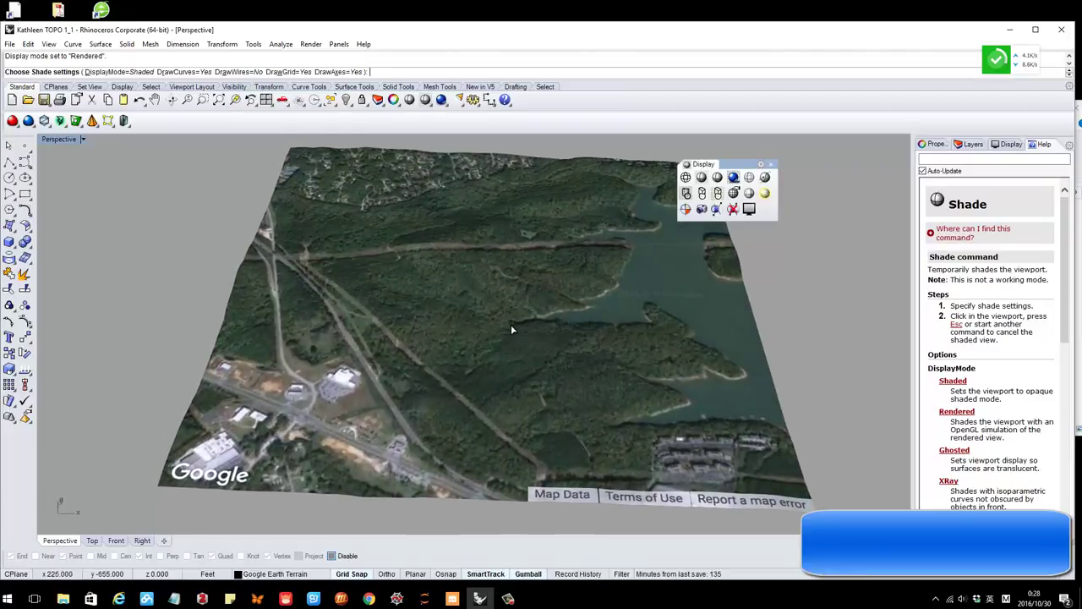
{"action": "right_click_drag", "start_coordinate": [511, 328], "coordinate": [494, 380]}
{"action": "mouse_move", "coordinate": [611, 354]}
{"action": "right_mouse_down"}
{"action": "mouse_move", "coordinate": [604, 365]}
{"action": "mouse_move", "coordinate": [606, 355]}
{"action": "right_mouse_up"}
{"action": "scroll", "coordinate": [565, 307], "scroll_direction": "down", "scroll_amount": 5}
{"action": "mouse_move", "coordinate": [566, 307]}
{"action": "right_mouse_down"}
{"action": "mouse_move", "coordinate": [597, 331]}
{"action": "mouse_move", "coordinate": [585, 287]}
{"action": "mouse_move", "coordinate": [585, 306]}
{"action": "right_mouse_up"}
{"action": "scroll", "coordinate": [443, 315], "scroll_direction": "up", "scroll_amount": 5}
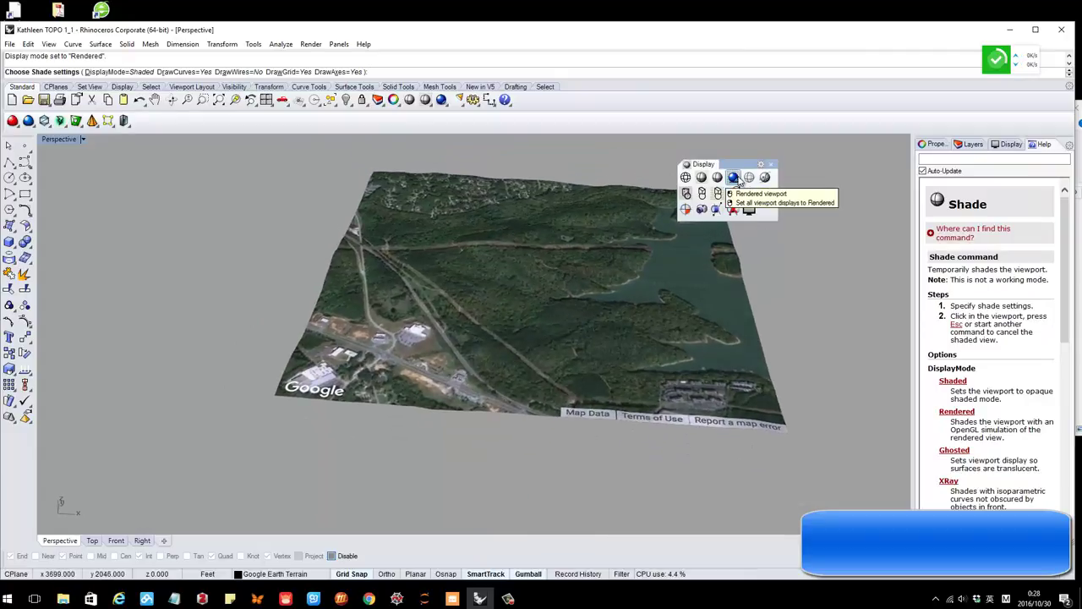
Reapply Rendered mode, view the textured terrain more closely, and end the temporary Shade command.
{"action": "left_click", "coordinate": [739, 180]}
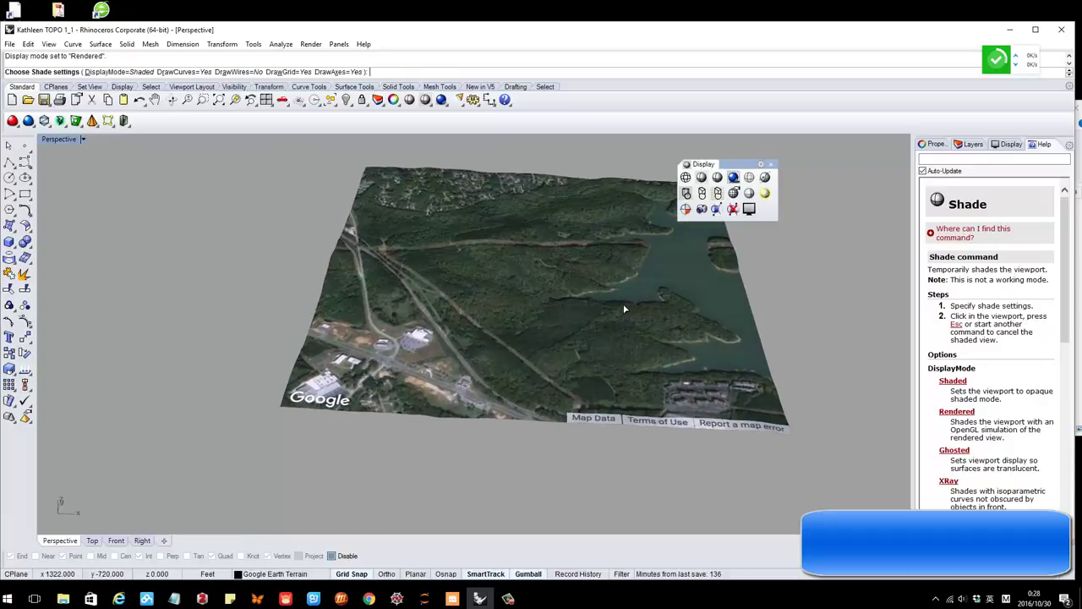
{"action": "scroll", "coordinate": [632, 325], "scroll_direction": "up", "scroll_amount": 3}
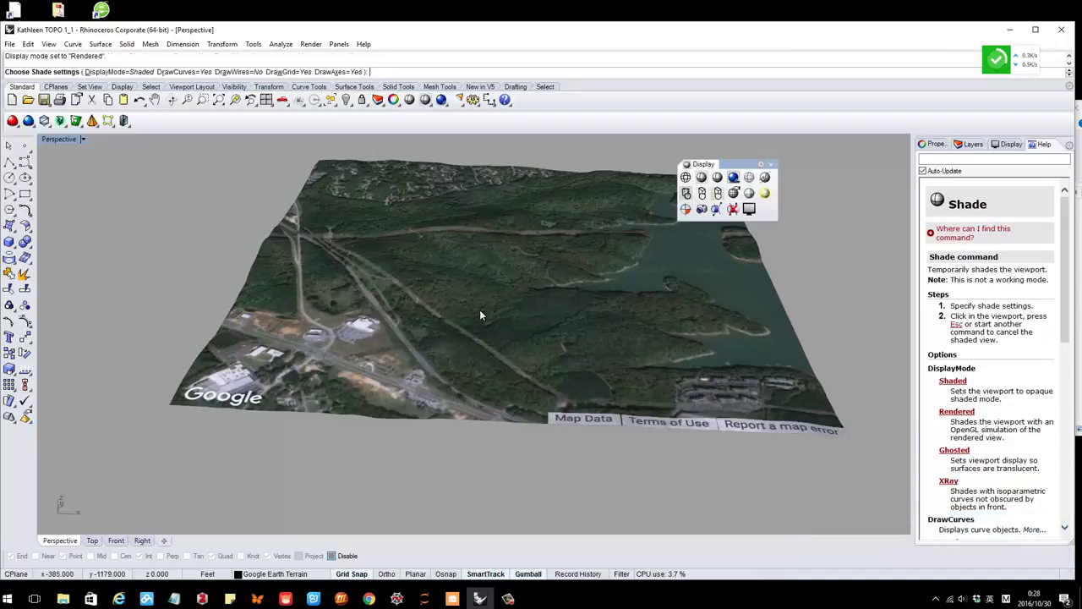
{"action": "key", "text": "Return"}
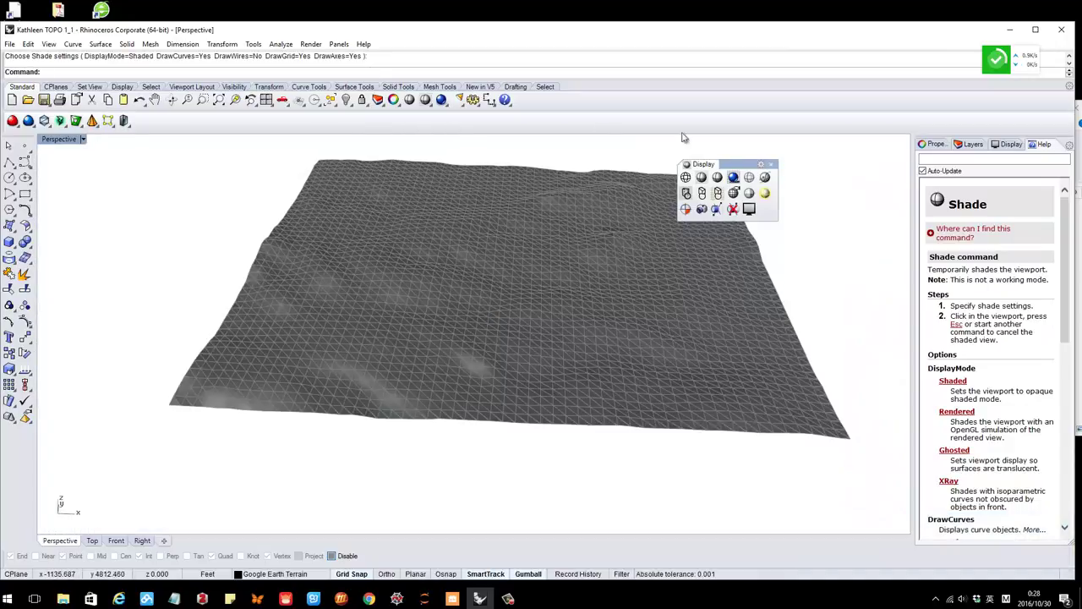
Try the Ghosted and Artistic display modes on the terrain, and set the Perspective view to Wireframe.
{"action": "left_click", "coordinate": [749, 178]}
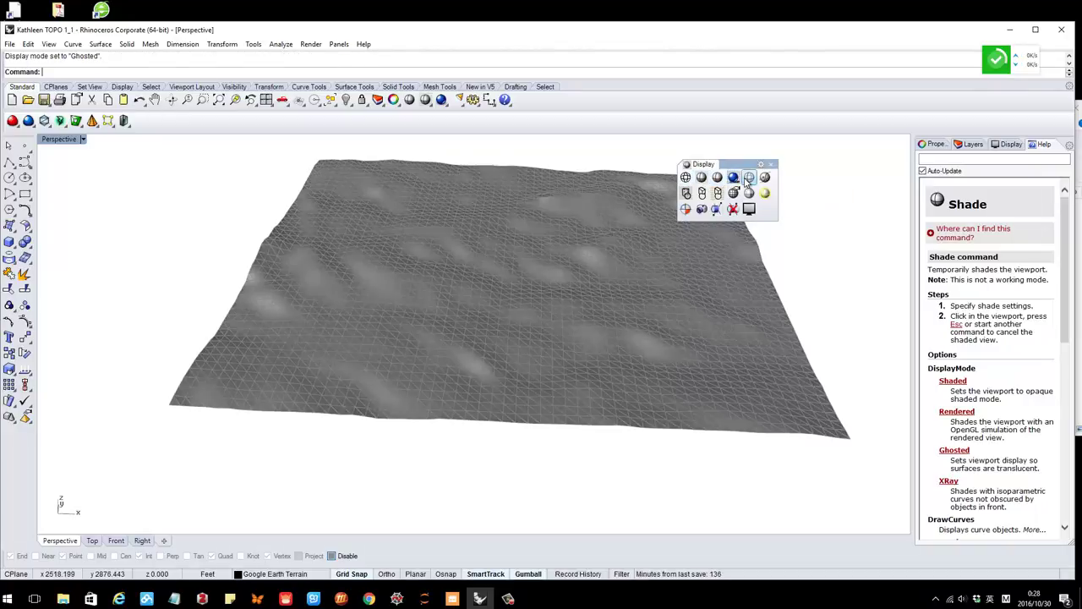
{"action": "left_click", "coordinate": [686, 178]}
{"action": "left_click", "coordinate": [685, 193]}
{"action": "left_click", "coordinate": [702, 193]}
{"action": "left_click", "coordinate": [717, 193]}
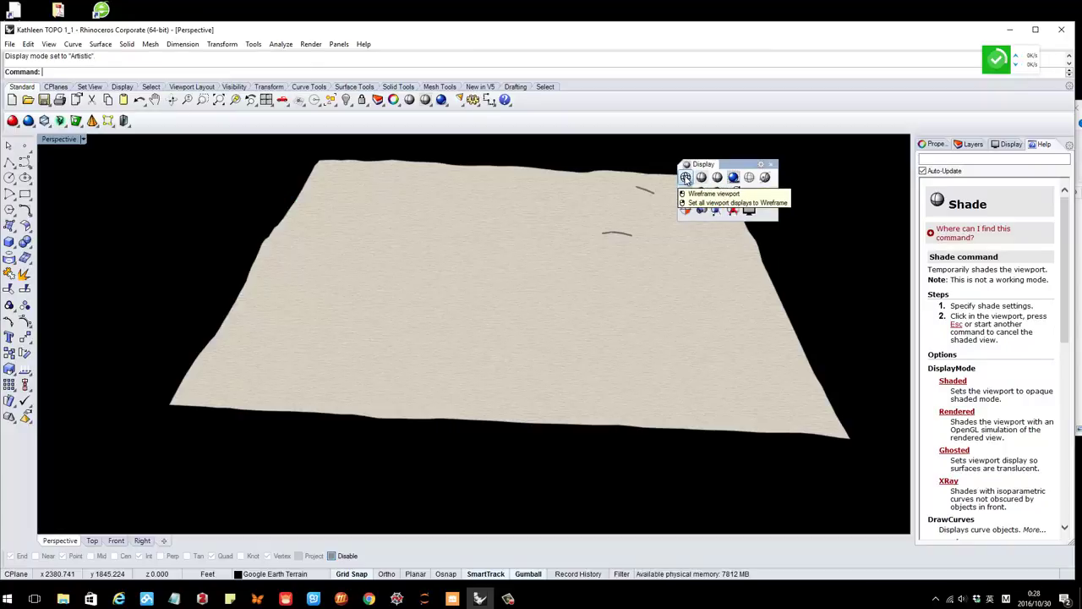
{"action": "left_click", "coordinate": [685, 179]}
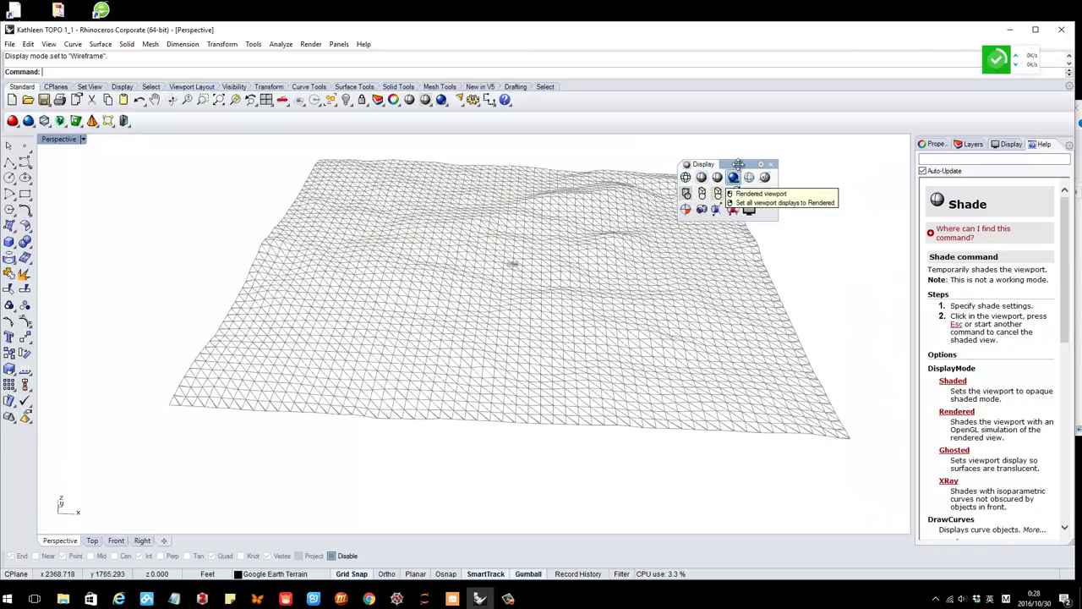
Move the floating Display tools clear of the terrain and inspect the mesh's wireframe triangulation up close.
{"action": "left_click_drag", "start_coordinate": [739, 164], "coordinate": [818, 152]}
{"action": "right_click_drag", "start_coordinate": [401, 244], "coordinate": [414, 270]}
{"action": "scroll", "coordinate": [414, 270], "scroll_direction": "down", "scroll_amount": 3}
{"action": "left_click", "coordinate": [295, 321]}
{"action": "left_click", "coordinate": [219, 332]}
{"action": "scroll", "coordinate": [363, 358], "scroll_direction": "up", "scroll_amount": 5}
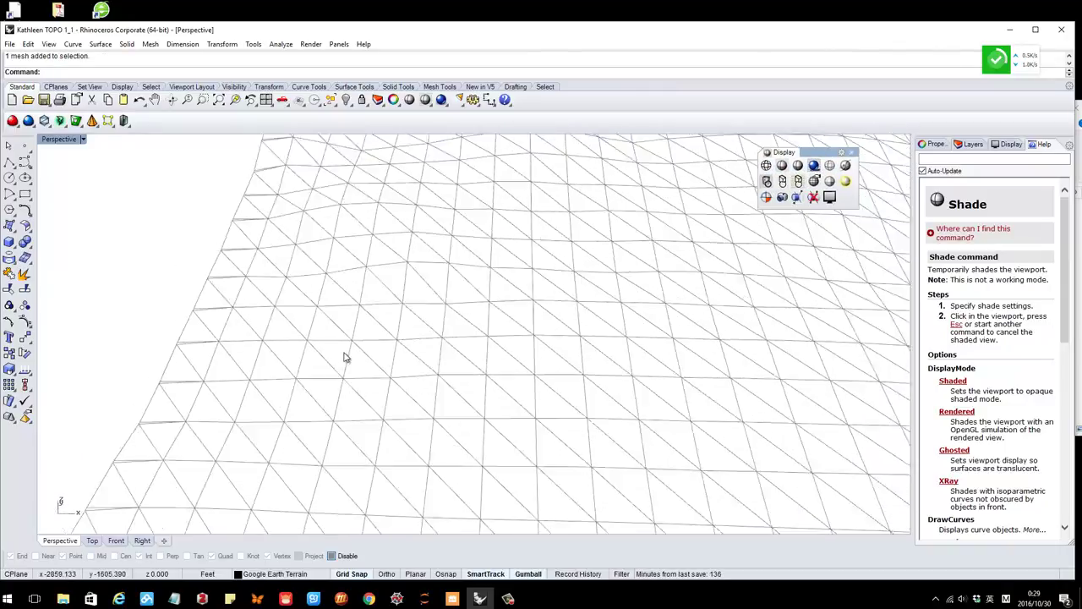
{"action": "scroll", "coordinate": [437, 367], "scroll_direction": "down", "scroll_amount": 10}
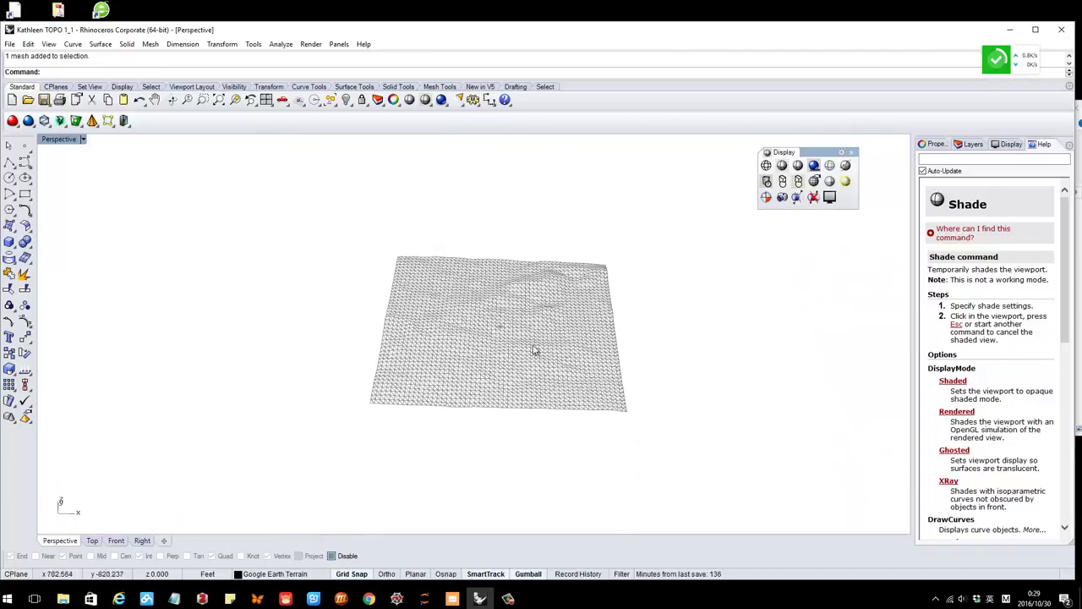
{"action": "scroll", "coordinate": [544, 347], "scroll_direction": "up", "scroll_amount": 2}
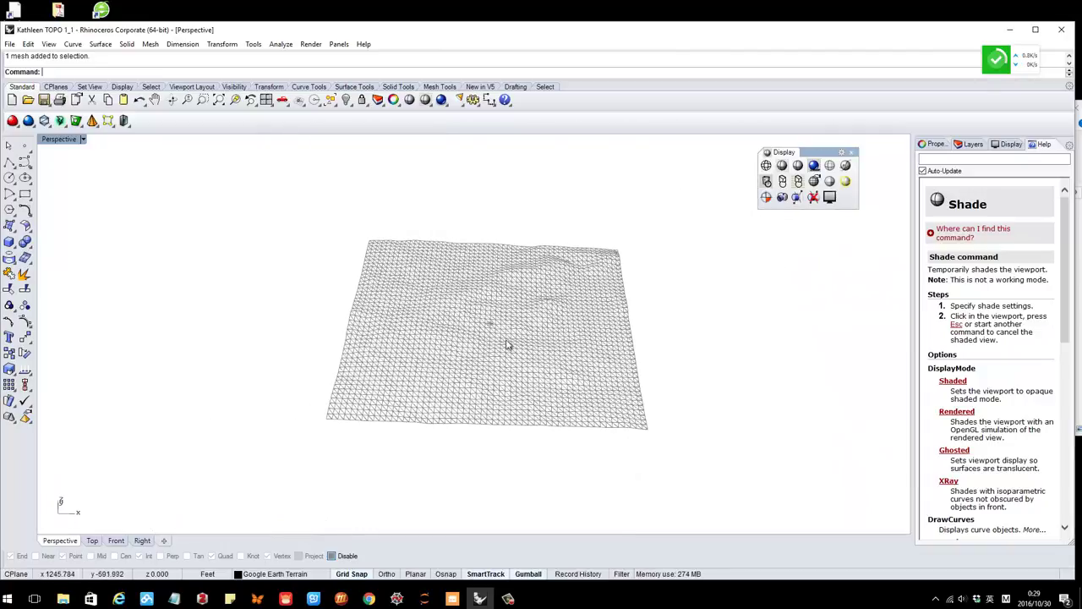
Float the Solid Creation tools over the viewport, and open and close the floating Solid Tools set.
{"action": "left_click", "coordinate": [9, 245]}
{"action": "left_click_drag", "start_coordinate": [71, 238], "coordinate": [170, 178]}
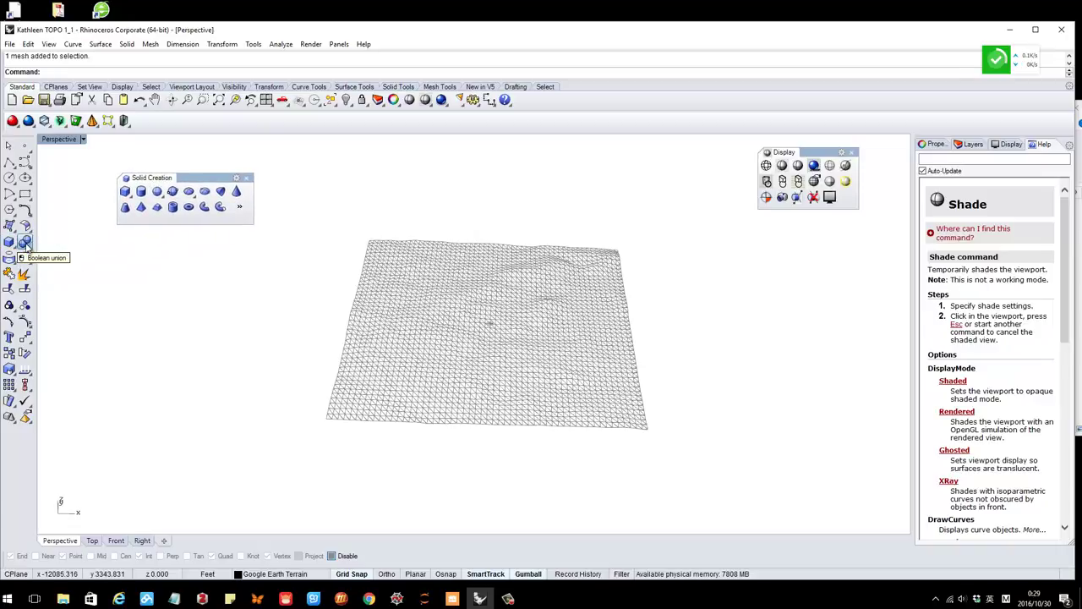
{"action": "left_click", "coordinate": [26, 244]}
{"action": "left_click_drag", "start_coordinate": [105, 240], "coordinate": [165, 256]}
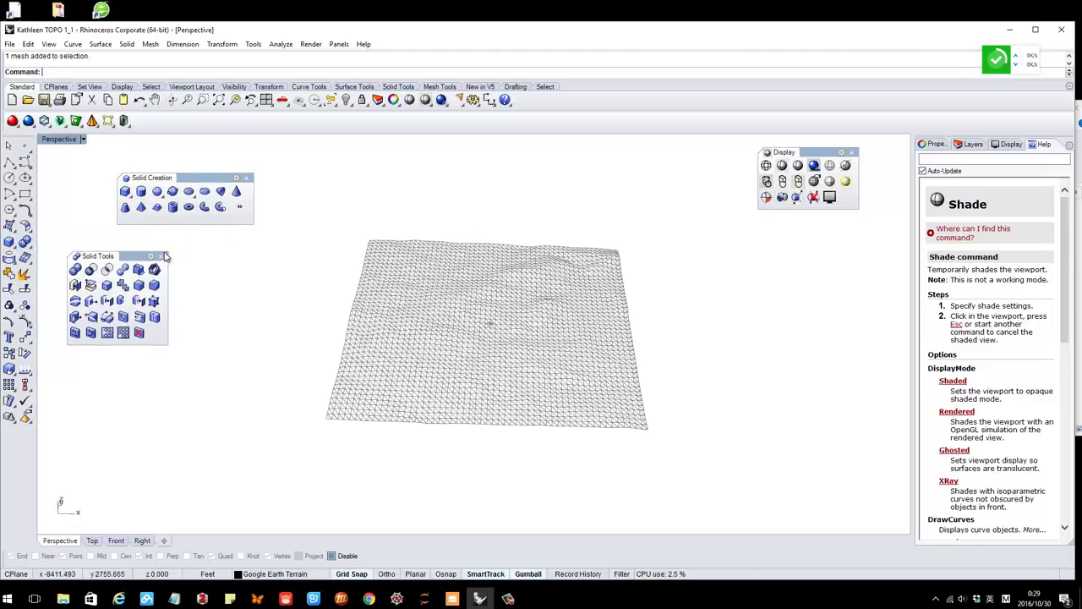
{"action": "left_click", "coordinate": [162, 258]}
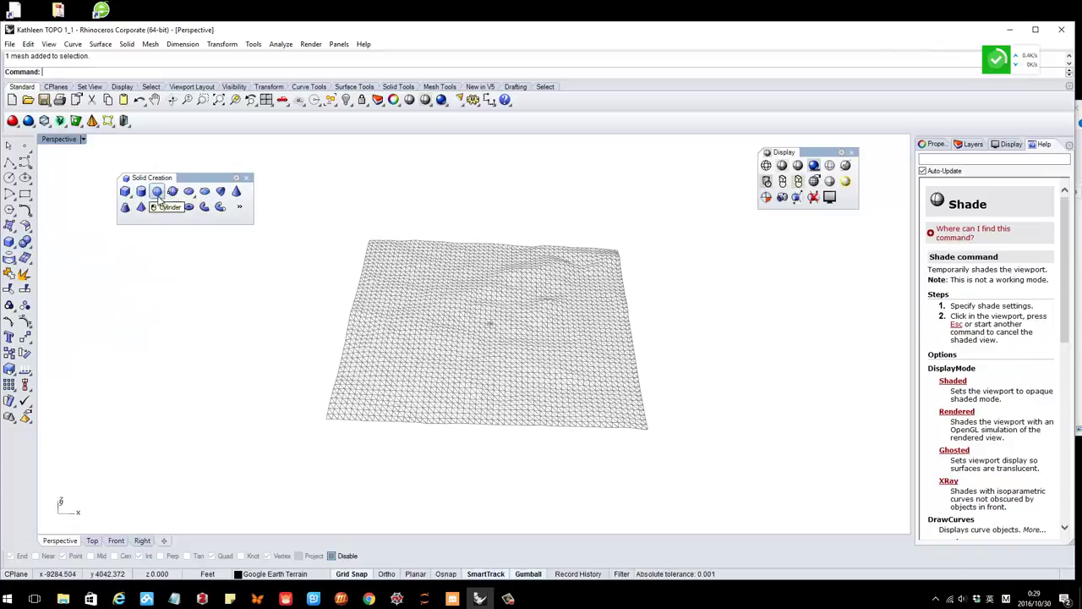
Draw a vertical cylinder to the left of the terrain and set the Perspective view to Shaded.
{"action": "left_click", "coordinate": [141, 191]}
{"action": "left_click", "coordinate": [195, 306]}
{"action": "left_click", "coordinate": [213, 333]}
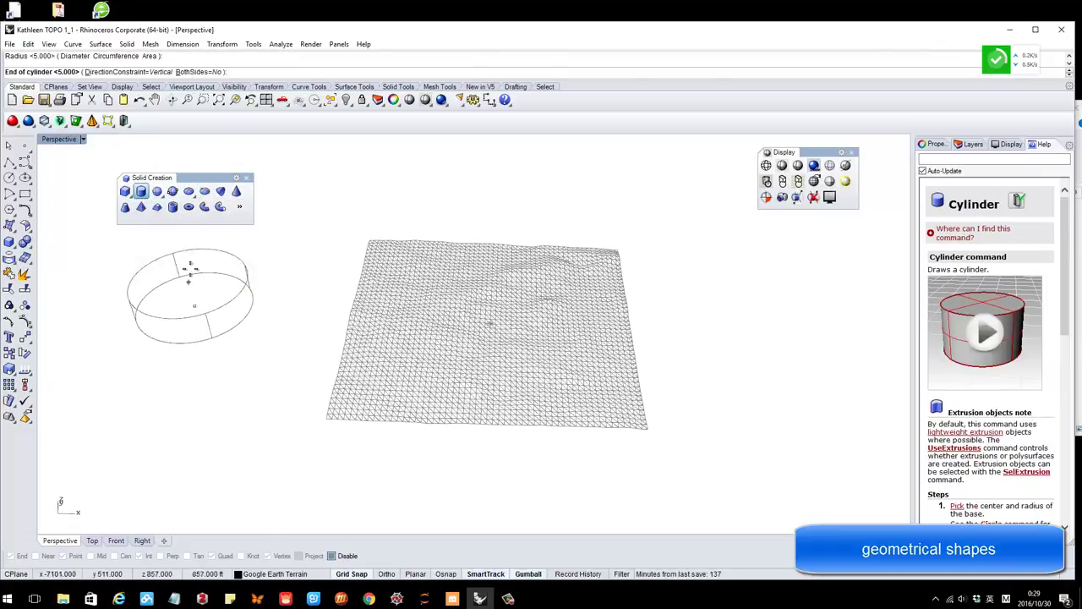
{"action": "left_click", "coordinate": [215, 266]}
{"action": "right_click_drag", "start_coordinate": [198, 309], "coordinate": [194, 267]}
{"action": "left_click", "coordinate": [782, 165]}
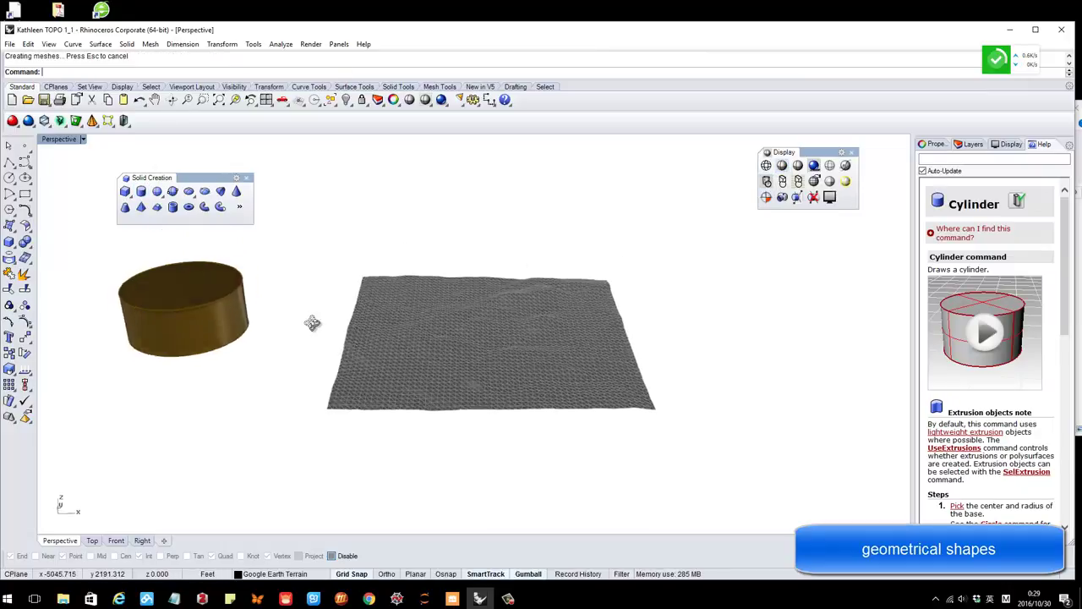
Draw a flattened ellipsoid behind the terrain by placing its center and three axis ends.
{"action": "left_click", "coordinate": [189, 192]}
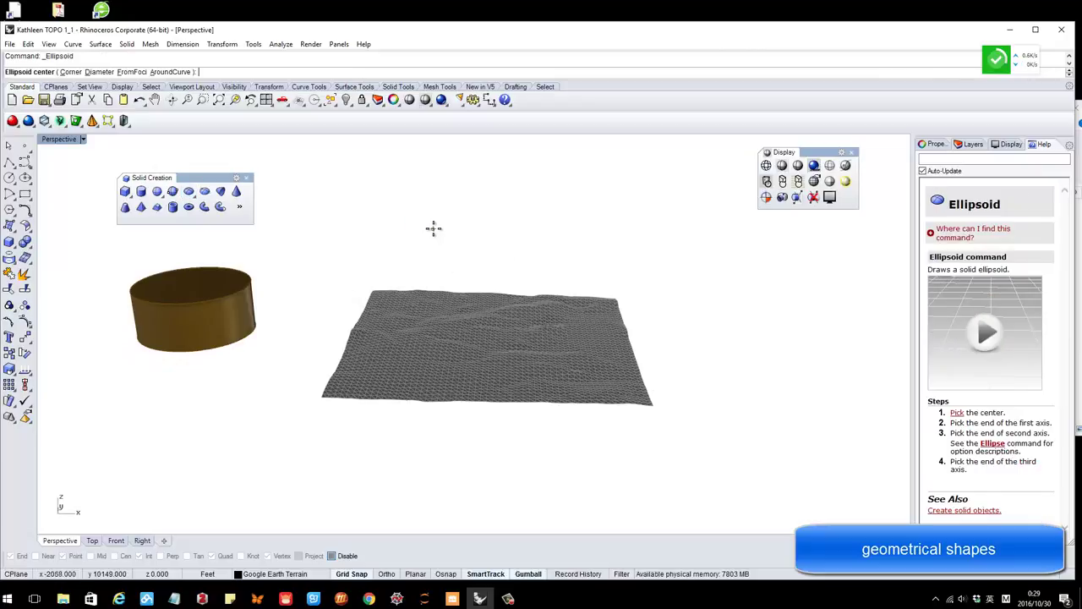
{"action": "left_click", "coordinate": [432, 229]}
{"action": "left_click", "coordinate": [455, 254]}
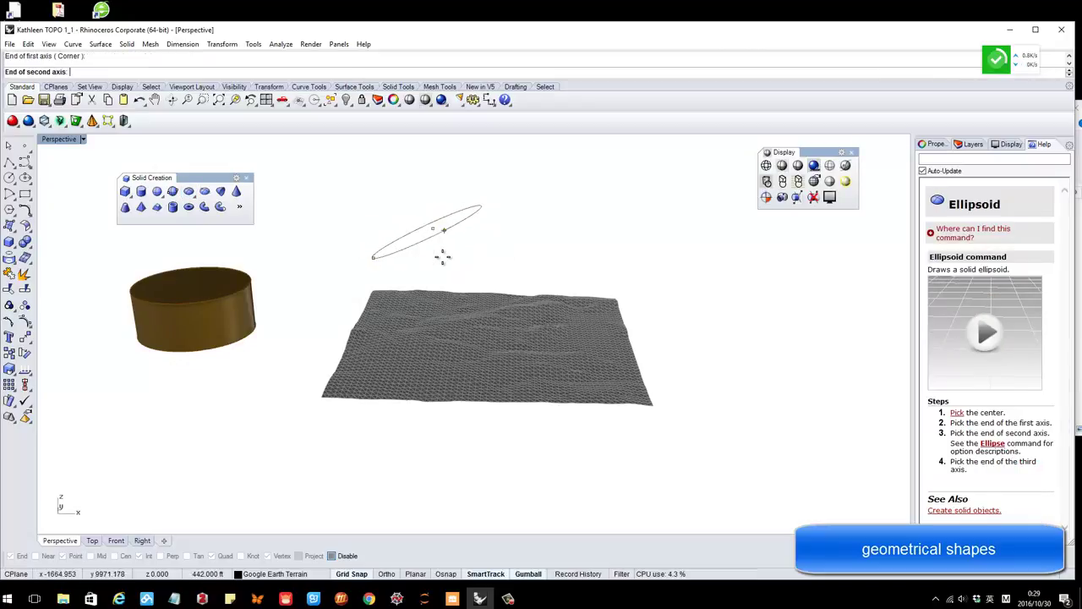
{"action": "left_click", "coordinate": [495, 247]}
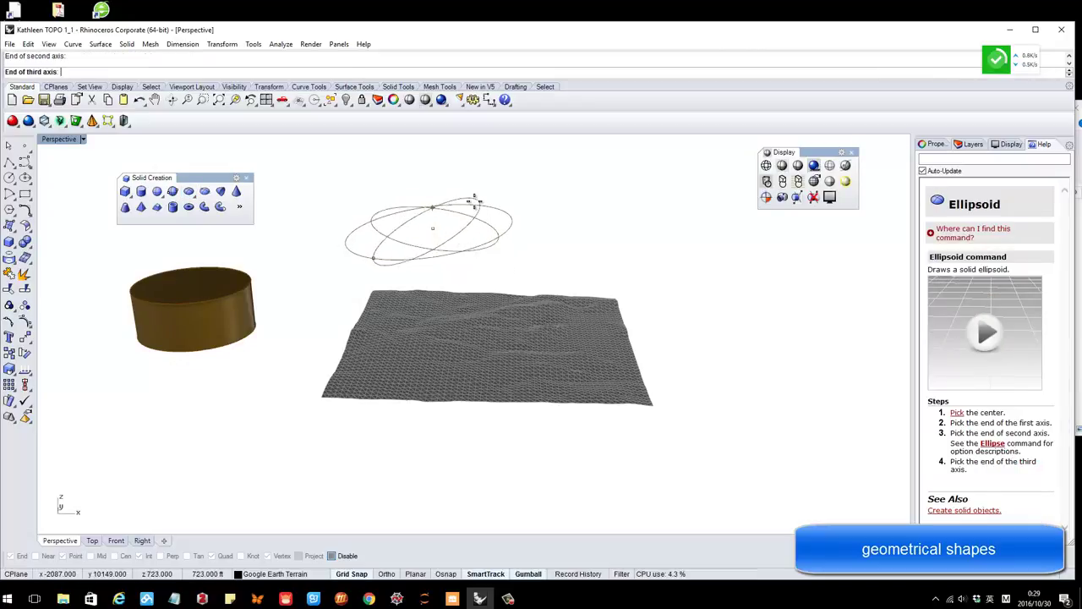
{"action": "left_click", "coordinate": [442, 224]}
{"action": "right_click_drag", "start_coordinate": [442, 224], "coordinate": [399, 256]}
Delete the ellipsoid behind the terrain and the cylinder beside it.
{"action": "left_click", "coordinate": [495, 264]}
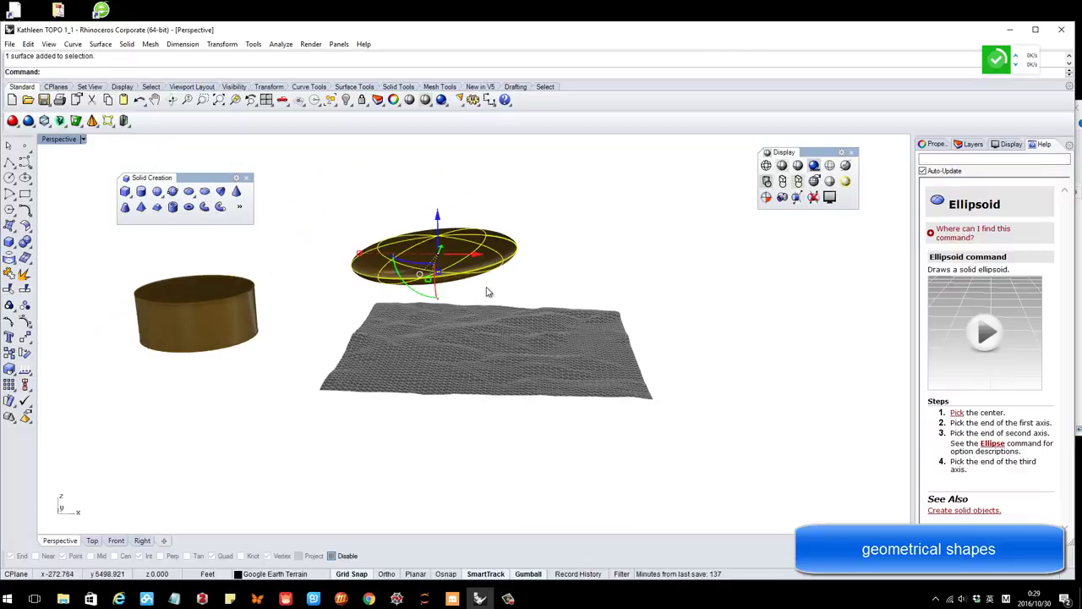
{"action": "key", "text": "Delete"}
{"action": "left_click", "coordinate": [219, 324]}
{"action": "key", "text": "Delete"}
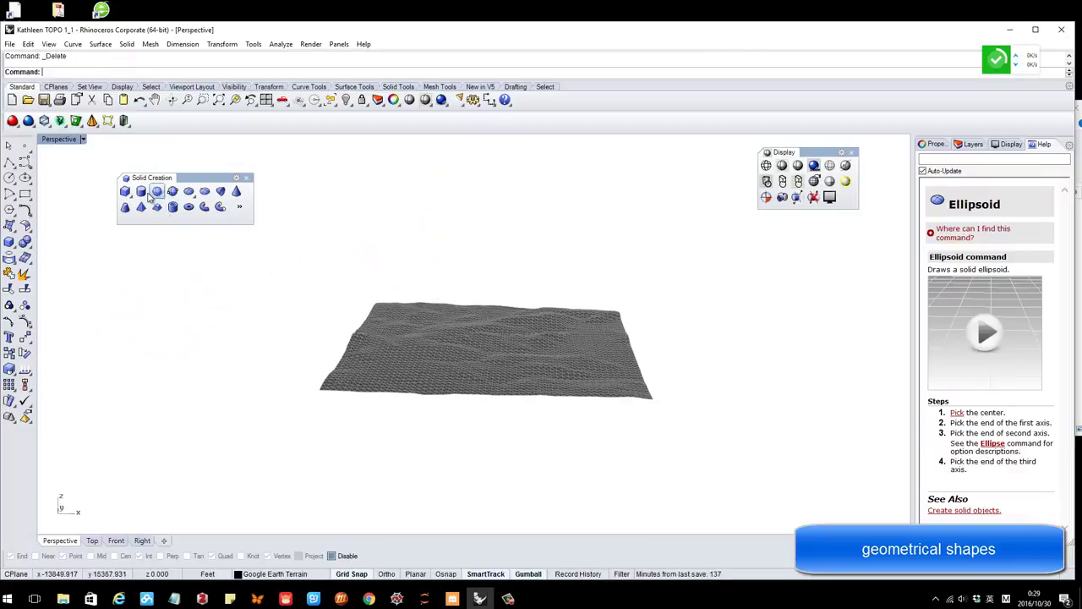
Draw a five-sided solid pyramid about 1808 ft tall to the left of the terrain, inspect it, and delete it.
{"action": "left_click", "coordinate": [141, 192]}
{"action": "left_click", "coordinate": [141, 207]}
{"action": "left_click", "coordinate": [185, 313]}
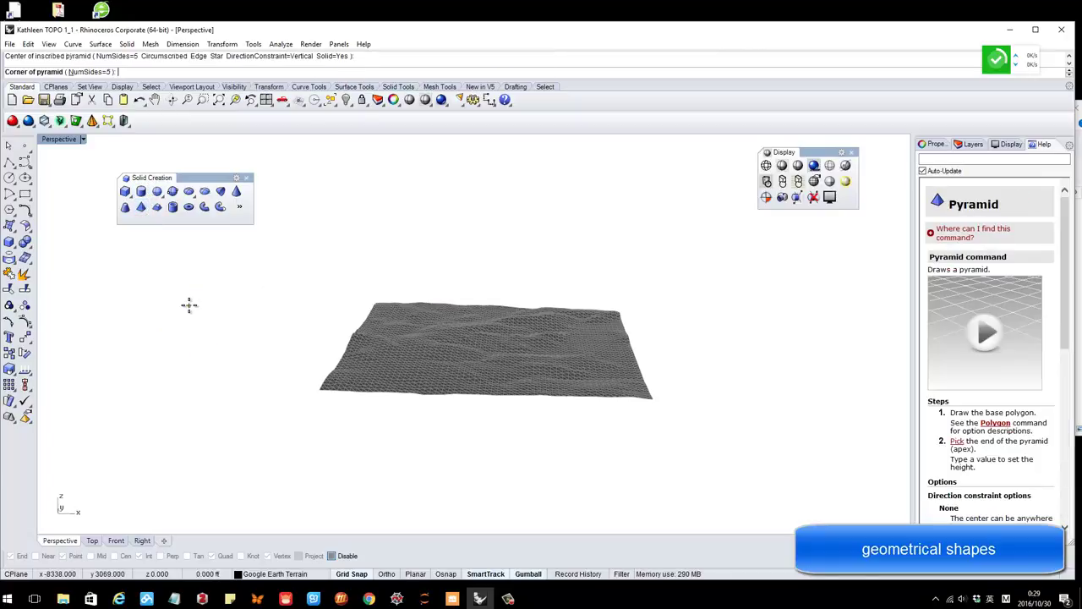
{"action": "left_click", "coordinate": [285, 305]}
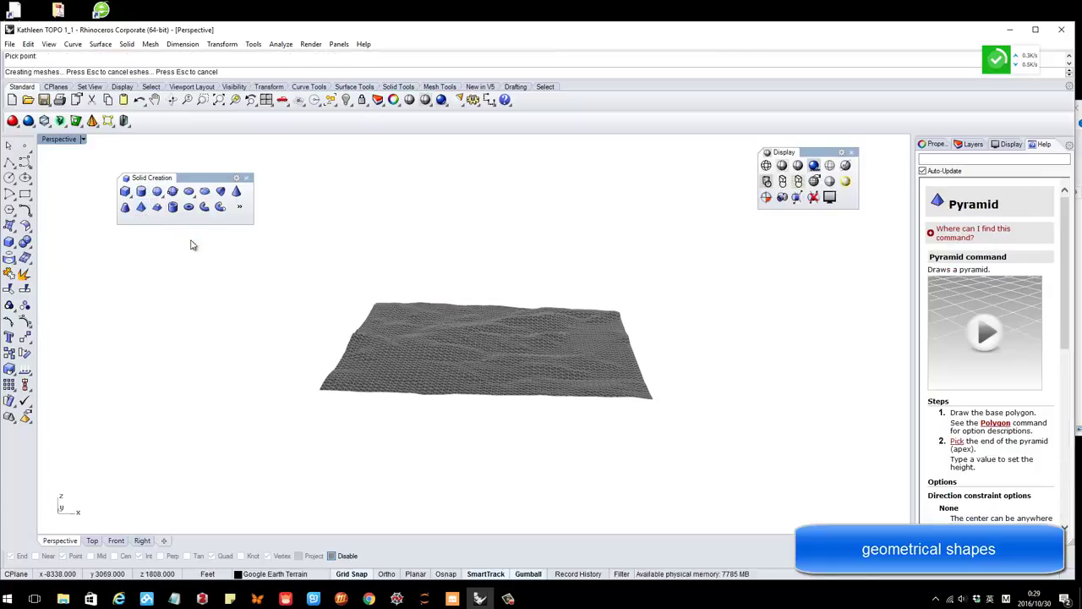
{"action": "left_click", "coordinate": [192, 245]}
{"action": "right_click_drag", "start_coordinate": [203, 316], "coordinate": [173, 324]}
{"action": "scroll", "coordinate": [157, 314], "scroll_direction": "down", "scroll_amount": 4}
{"action": "scroll", "coordinate": [132, 314], "scroll_direction": "up", "scroll_amount": 4}
{"action": "left_click", "coordinate": [160, 306]}
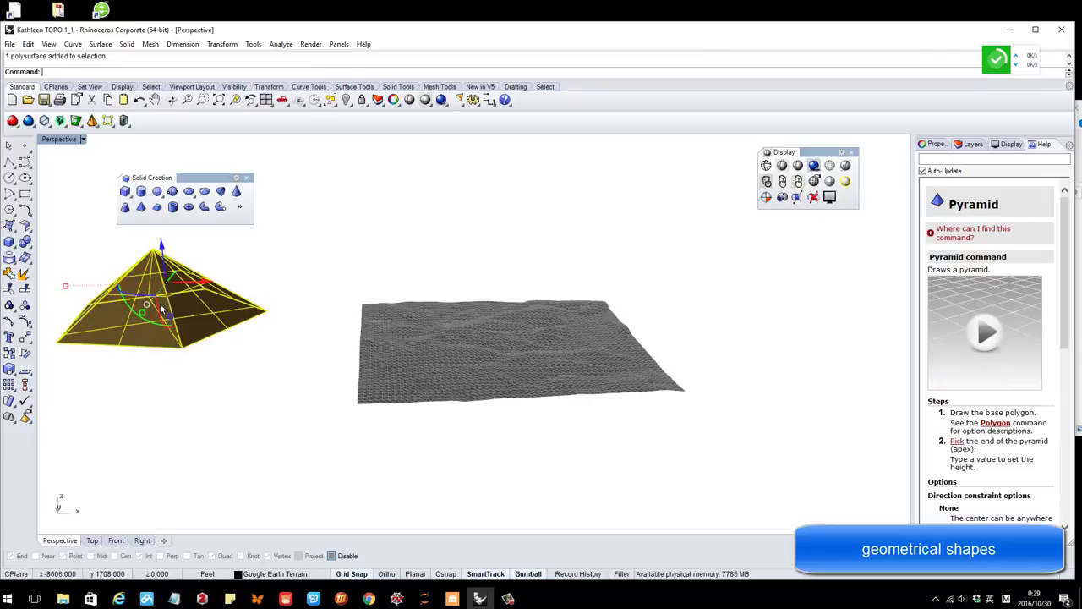
{"action": "key", "text": "Delete"}
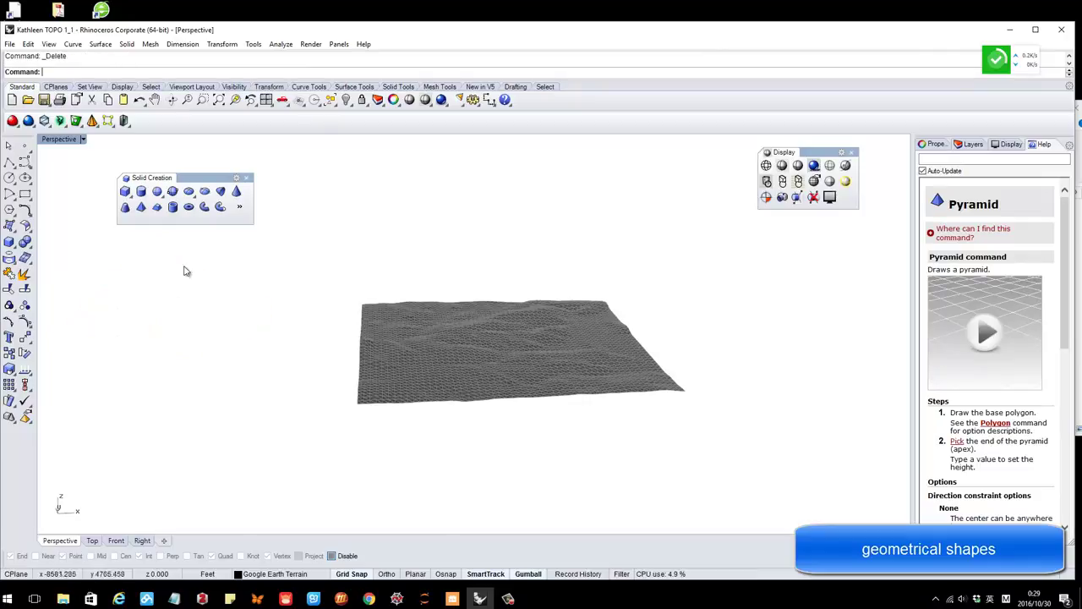
Start a torus to the left of the terrain by placing its center and base circle radius.
{"action": "left_click", "coordinate": [189, 207]}
{"action": "left_click", "coordinate": [165, 287]}
{"action": "left_click", "coordinate": [189, 304]}
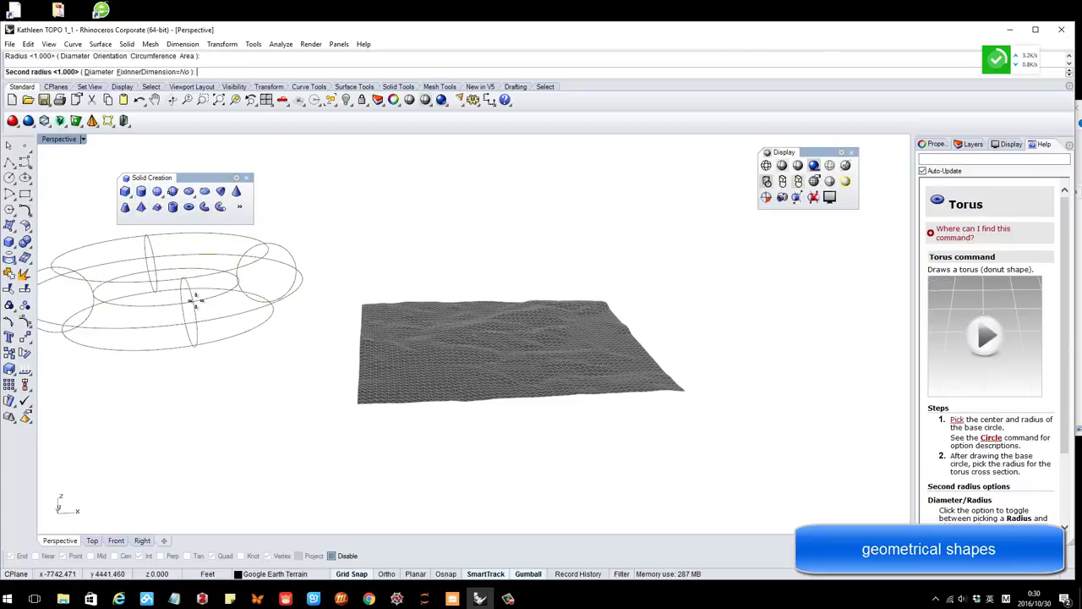
Mark the torus command's second-radius prompt with a red circle and arrow in a screen capture, and finish the capture.
{"action": "key", "text": "ctrl+alt+a"}
{"action": "mouse_move", "coordinate": [3, 37]}
{"action": "left_mouse_down"}
{"action": "mouse_move", "coordinate": [311, 165]}
{"action": "mouse_move", "coordinate": [319, 181]}
{"action": "left_mouse_up"}
{"action": "left_click", "coordinate": [165, 192]}
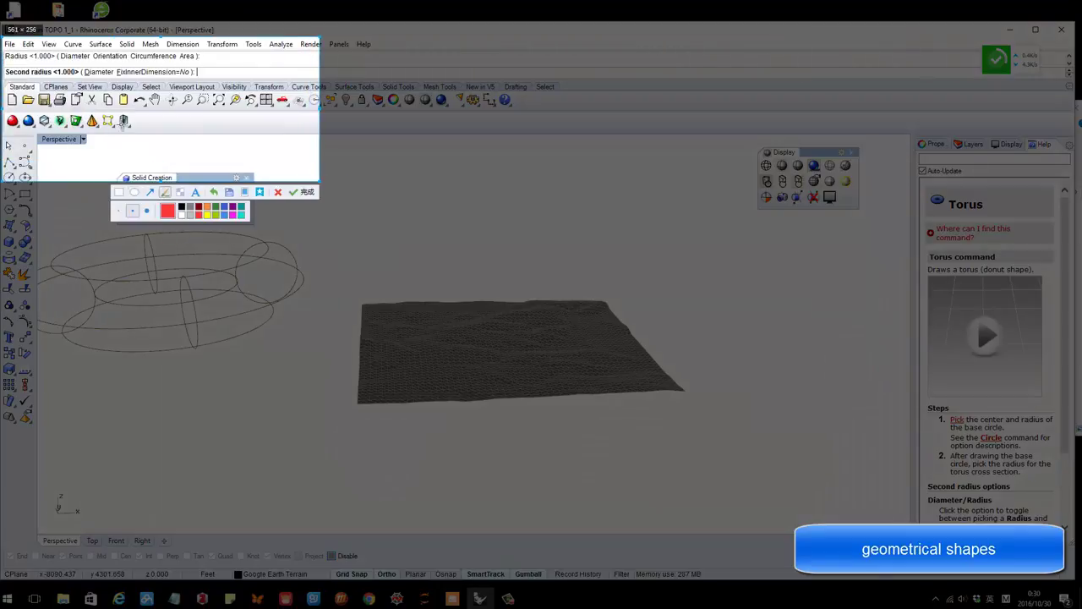
{"action": "mouse_move", "coordinate": [68, 86]}
{"action": "left_mouse_down"}
{"action": "mouse_move", "coordinate": [199, 88]}
{"action": "mouse_move", "coordinate": [51, 60]}
{"action": "left_mouse_up"}
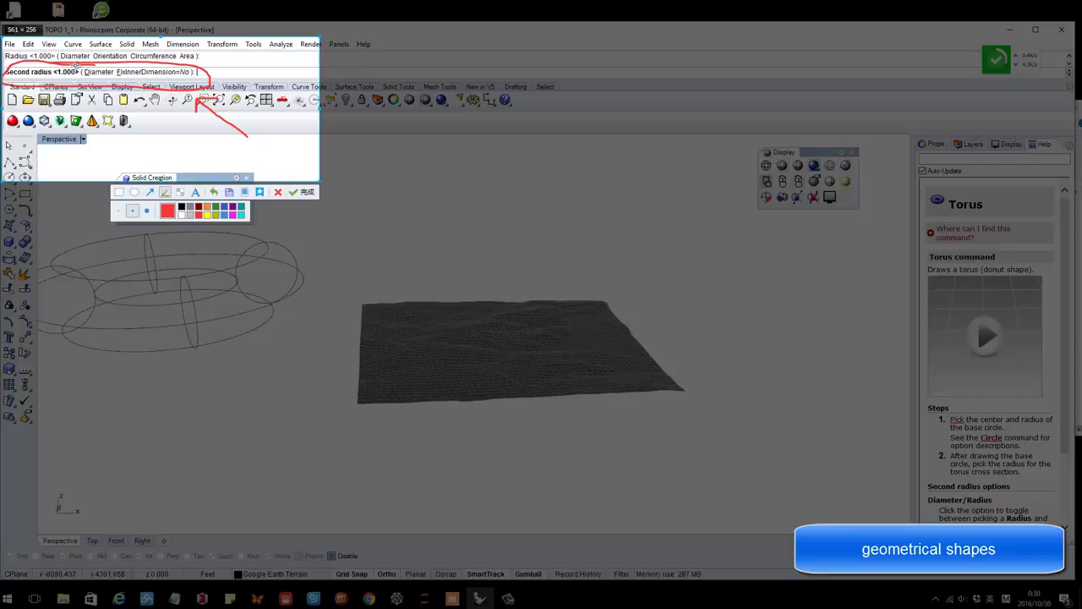
{"action": "left_click", "coordinate": [303, 192]}
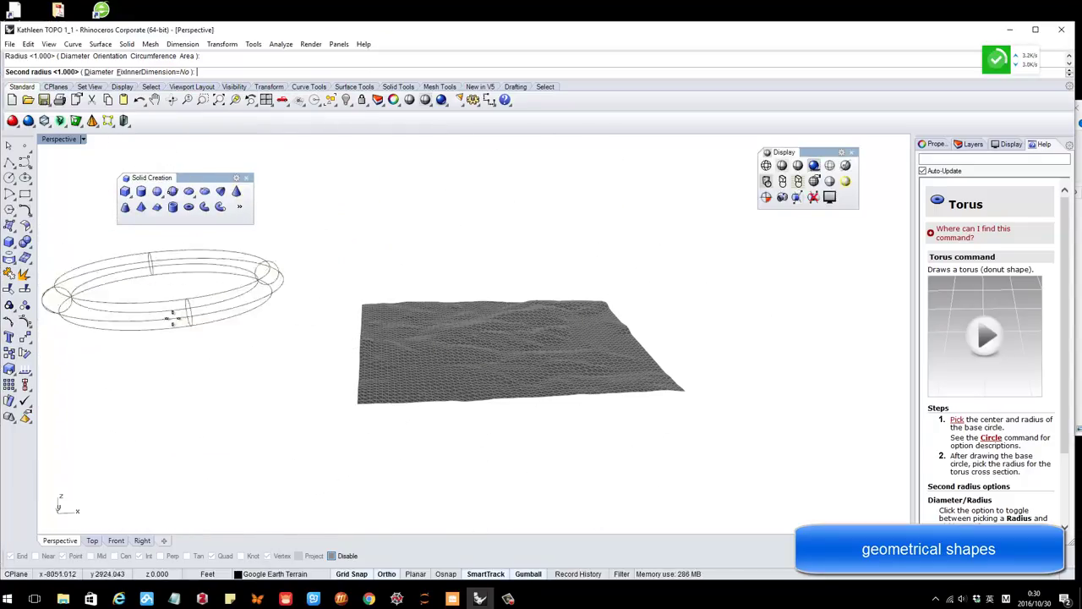
Complete the torus beside the terrain by picking its cross-section radius.
{"action": "left_click", "coordinate": [208, 312]}
{"action": "mouse_move", "coordinate": [208, 312]}
{"action": "right_mouse_down"}
{"action": "mouse_move", "coordinate": [203, 285]}
{"action": "mouse_move", "coordinate": [339, 337]}
{"action": "right_mouse_up"}
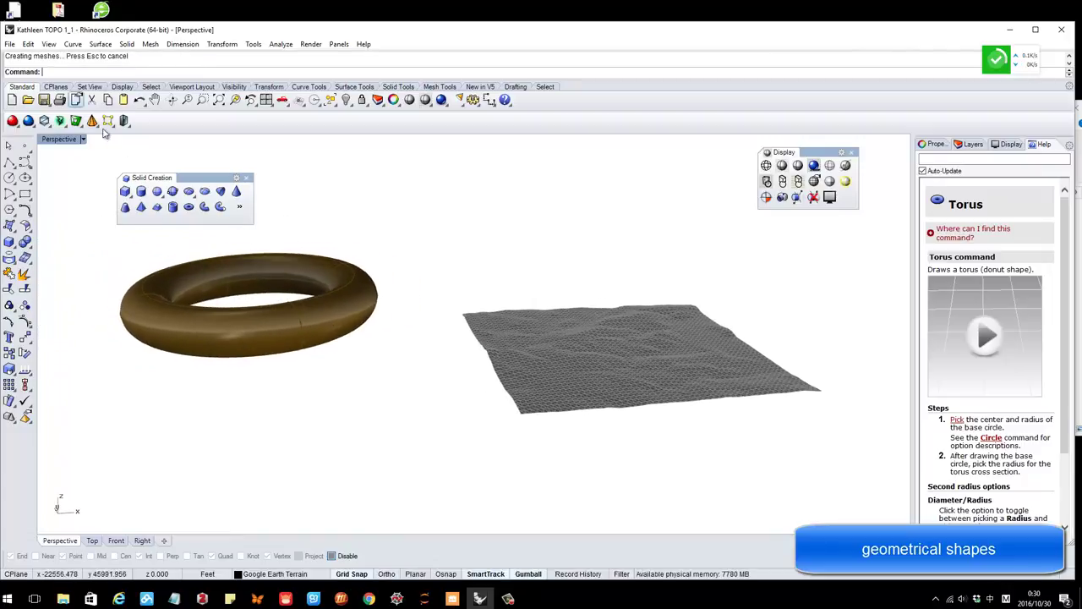
{"action": "key", "text": "ctrl+alt+a"}
{"action": "left_click_drag", "start_coordinate": [4, 135], "coordinate": [109, 276]}
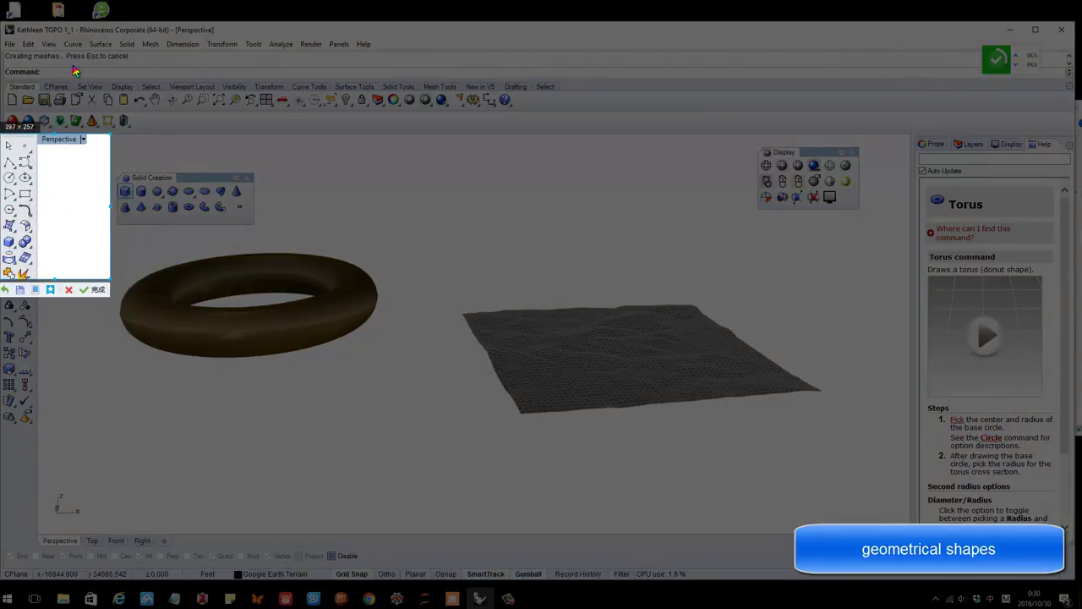
{"action": "key", "text": "Escape"}
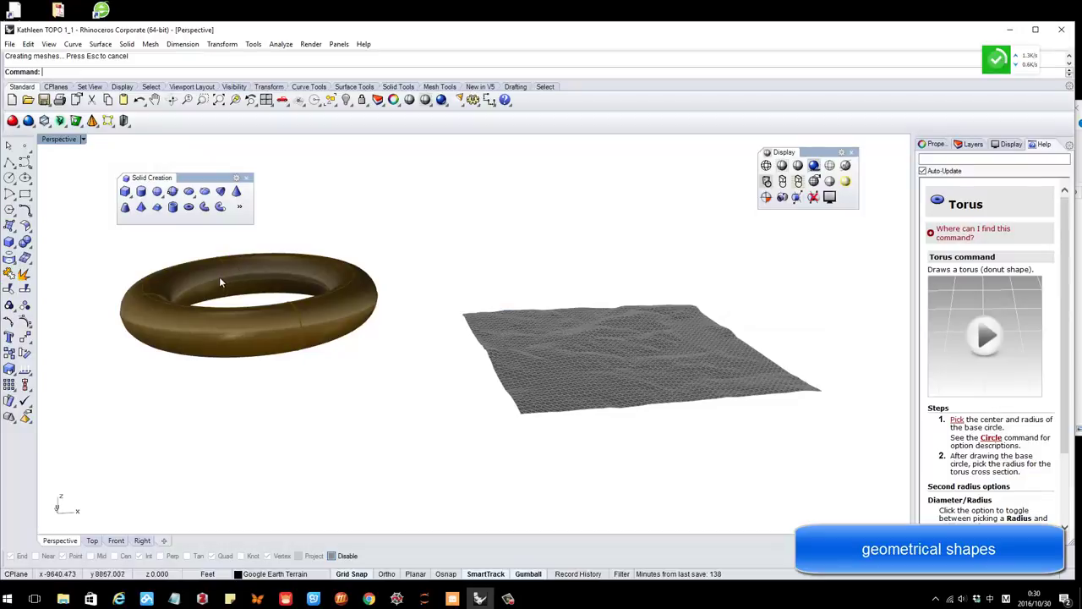
Inspect the finished torus beside the terrain from another angle and delete it.
{"action": "scroll", "coordinate": [245, 269], "scroll_direction": "down", "scroll_amount": 3}
{"action": "right_click_drag", "start_coordinate": [250, 270], "coordinate": [284, 306]}
{"action": "scroll", "coordinate": [246, 268], "scroll_direction": "up", "scroll_amount": 3}
{"action": "left_click", "coordinate": [265, 303]}
{"action": "key", "text": "Delete"}
Start the Cylinder command, play its help video, and cancel the command.
{"action": "left_click", "coordinate": [141, 192]}
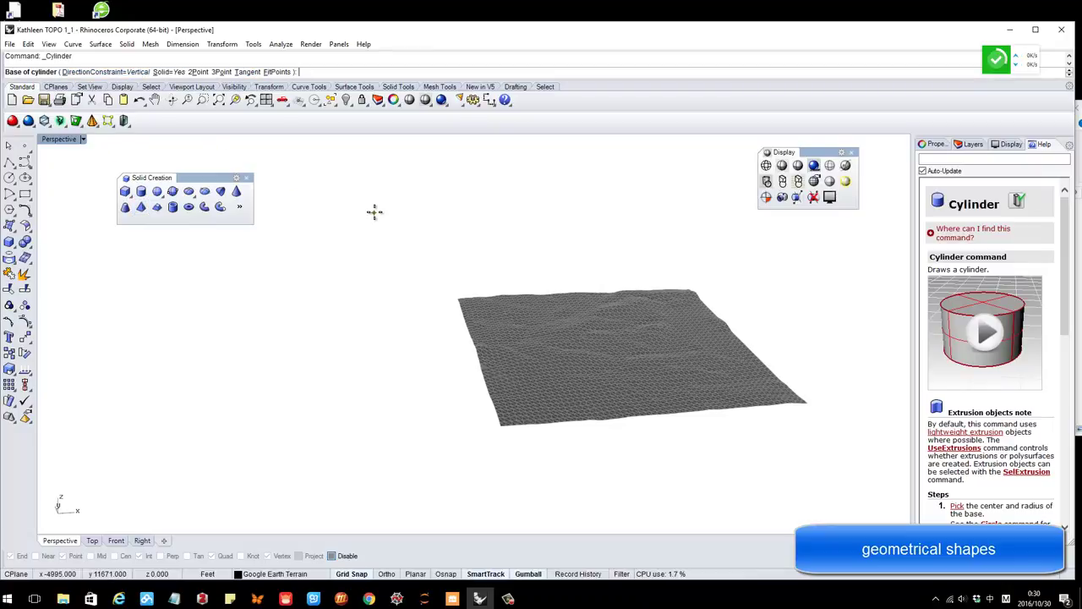
{"action": "left_click", "coordinate": [988, 338]}
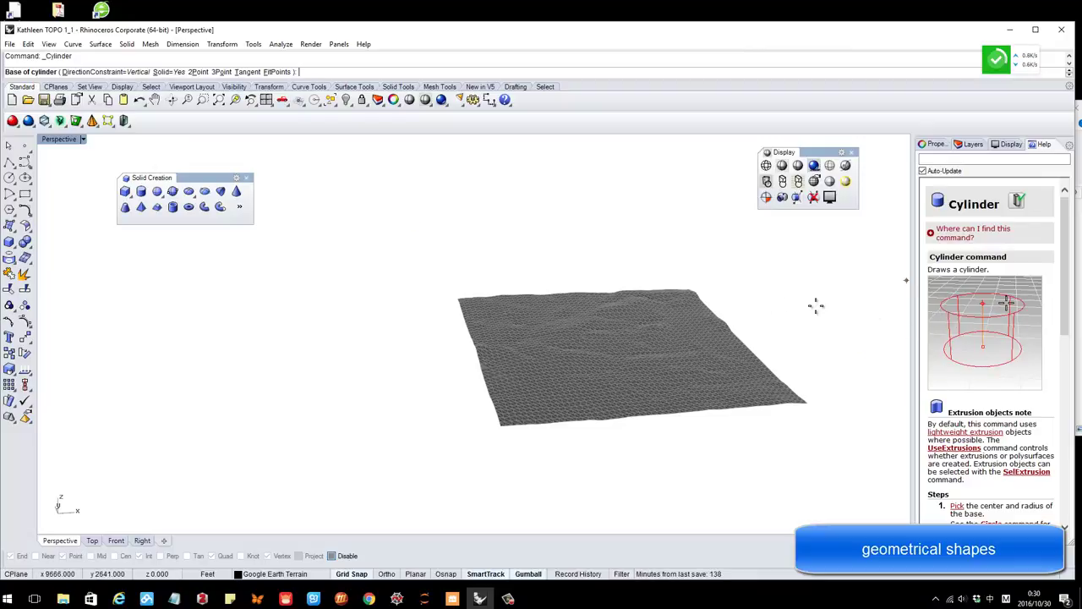
{"action": "key", "text": "Escape"}
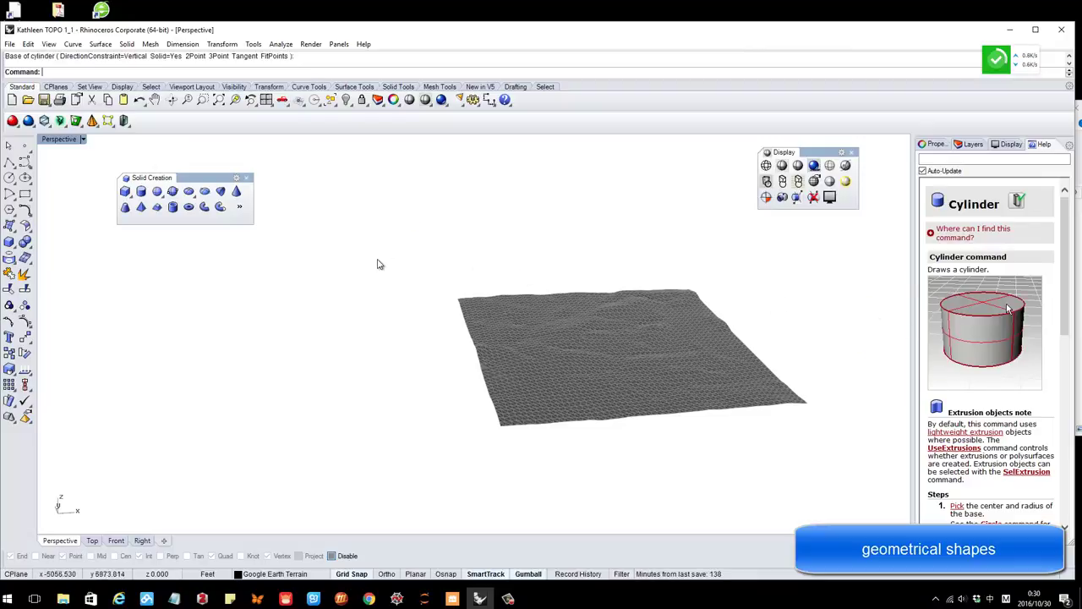
{"action": "left_click", "coordinate": [125, 192]}
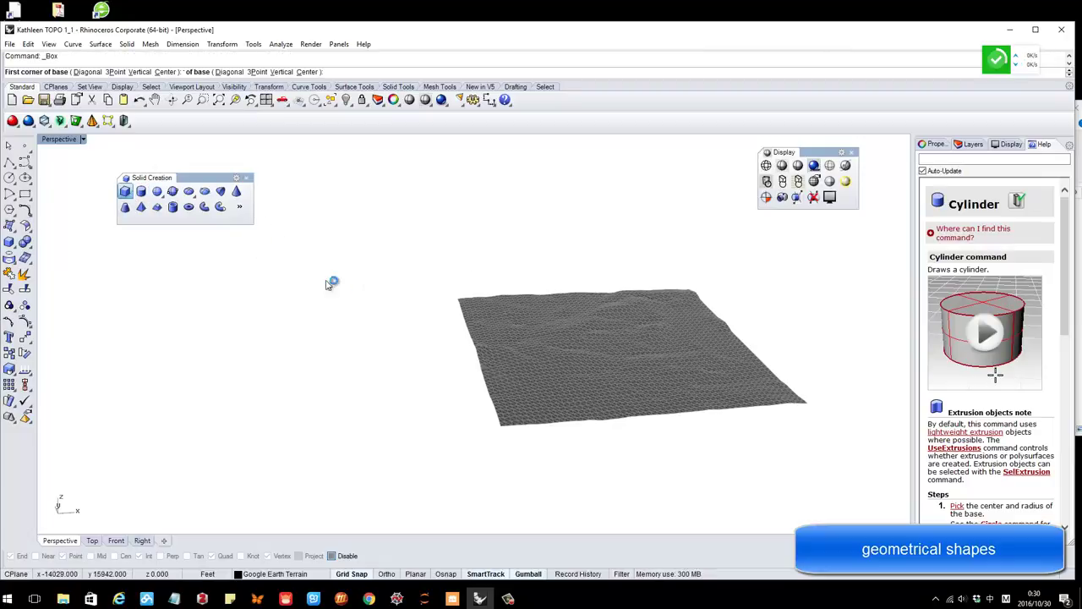
{"action": "left_click", "coordinate": [281, 305]}
{"action": "left_click", "coordinate": [359, 355]}
{"action": "key", "text": "Escape"}
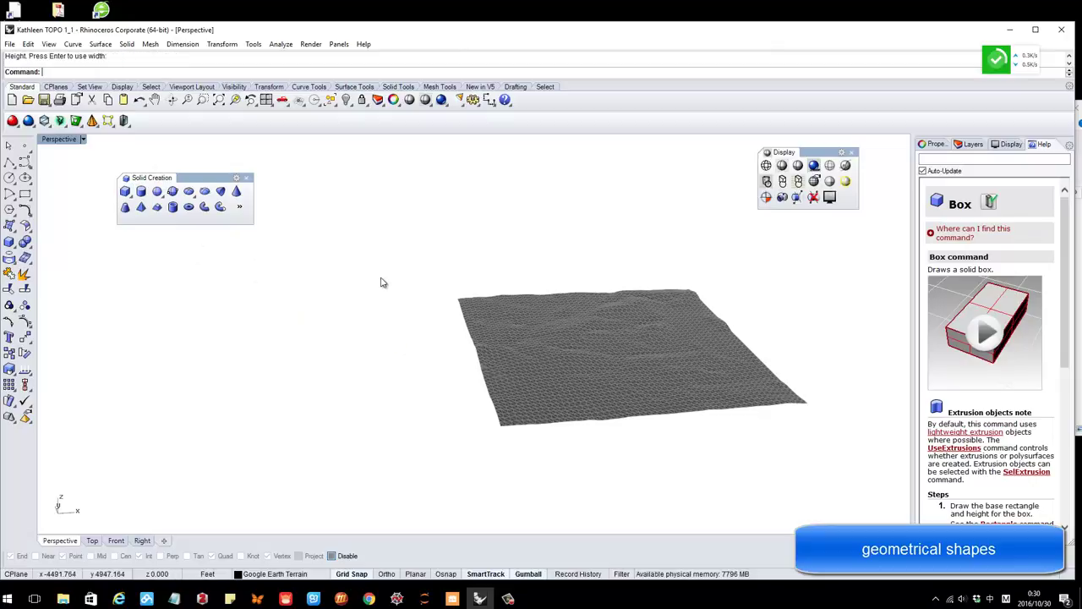
Close the Solid Creation tools and examine the terrain mesh from several angles and up close.
{"action": "left_click", "coordinate": [246, 179]}
{"action": "right_click_drag", "start_coordinate": [285, 316], "coordinate": [404, 341]}
{"action": "scroll", "coordinate": [403, 341], "scroll_direction": "up", "scroll_amount": 4}
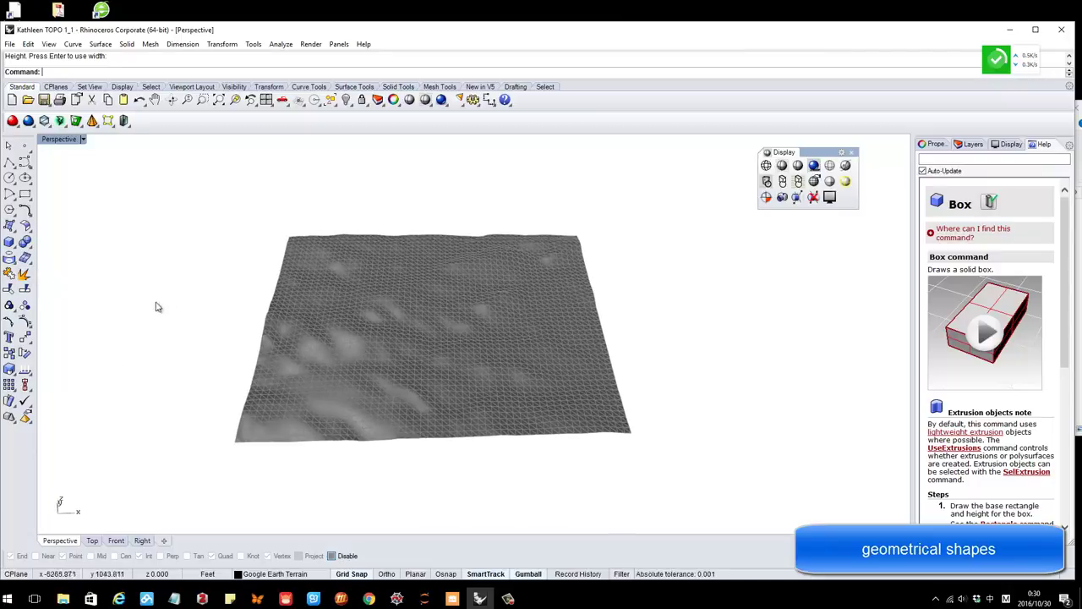
{"action": "right_click_drag", "start_coordinate": [163, 306], "coordinate": [533, 386]}
{"action": "scroll", "coordinate": [473, 377], "scroll_direction": "down", "scroll_amount": 3}
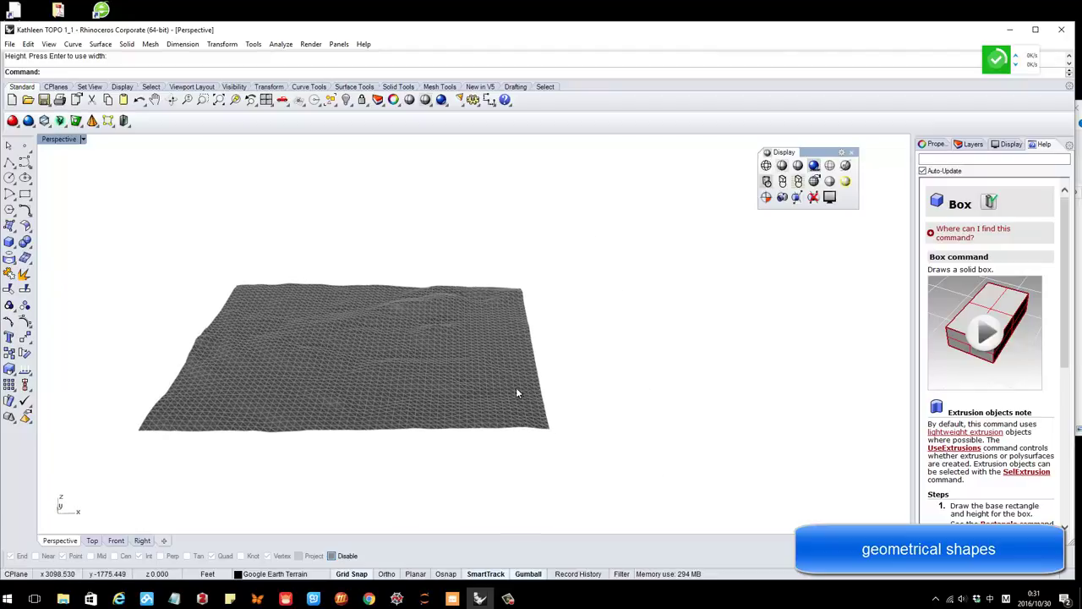
{"action": "scroll", "coordinate": [505, 400], "scroll_direction": "up", "scroll_amount": 2}
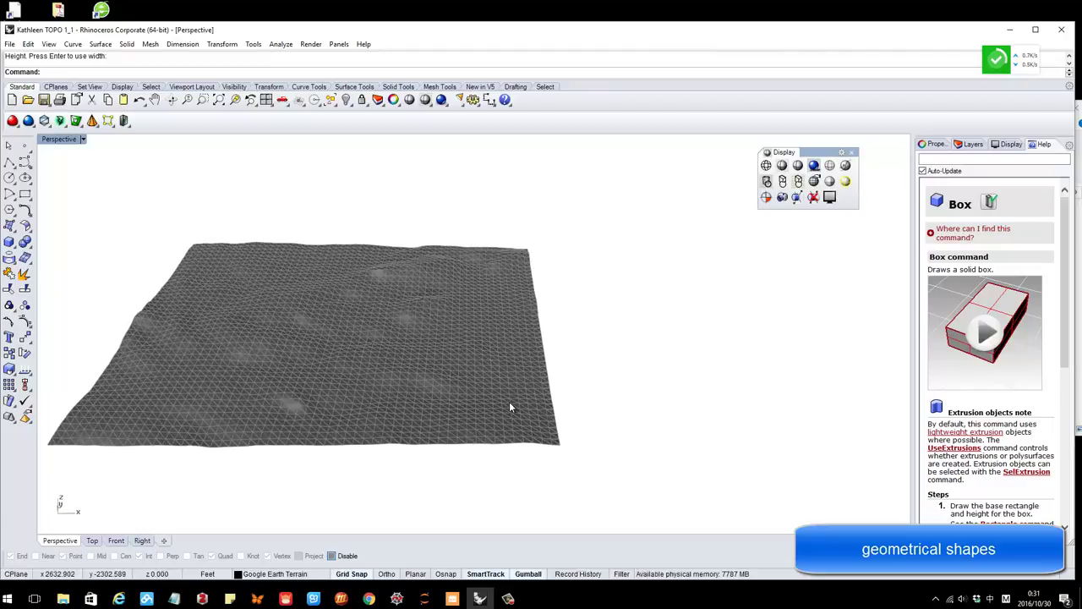
{"action": "mouse_move", "coordinate": [509, 402]}
{"action": "right_mouse_down"}
{"action": "mouse_move", "coordinate": [488, 381]}
{"action": "mouse_move", "coordinate": [492, 365]}
{"action": "mouse_move", "coordinate": [499, 402]}
{"action": "right_mouse_up"}
{"action": "scroll", "coordinate": [499, 402], "scroll_direction": "up", "scroll_amount": 5}
{"action": "scroll", "coordinate": [499, 407], "scroll_direction": "up", "scroll_amount": 2}
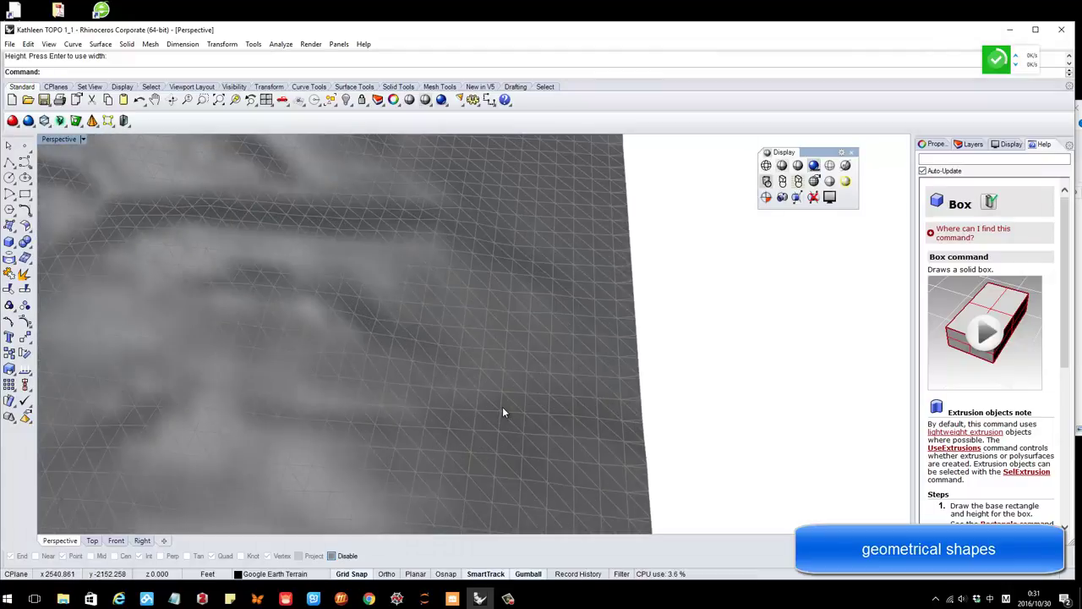
{"action": "left_click", "coordinate": [479, 370]}
{"action": "scroll", "coordinate": [480, 369], "scroll_direction": "down", "scroll_amount": 15}
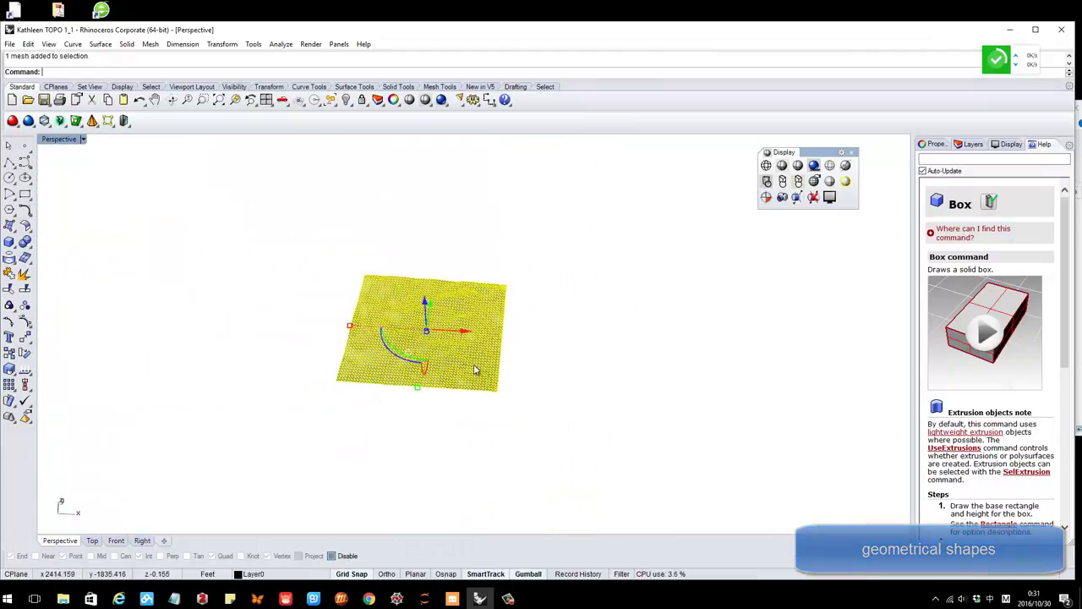
{"action": "key", "text": "Escape"}
{"action": "scroll", "coordinate": [461, 353], "scroll_direction": "up", "scroll_amount": 6}
{"action": "mouse_move", "coordinate": [423, 372]}
{"action": "right_mouse_down"}
{"action": "mouse_move", "coordinate": [415, 378]}
{"action": "mouse_move", "coordinate": [424, 350]}
{"action": "mouse_move", "coordinate": [415, 372]}
{"action": "right_mouse_up"}
{"action": "scroll", "coordinate": [420, 370], "scroll_direction": "up", "scroll_amount": 2}
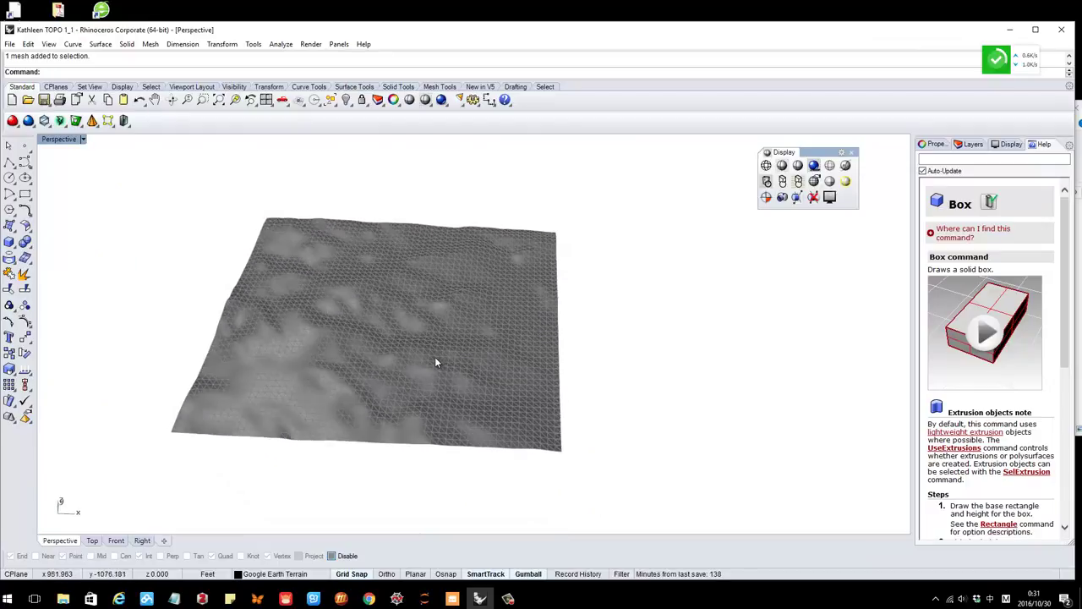
{"action": "right_click_drag", "start_coordinate": [432, 350], "coordinate": [431, 352]}
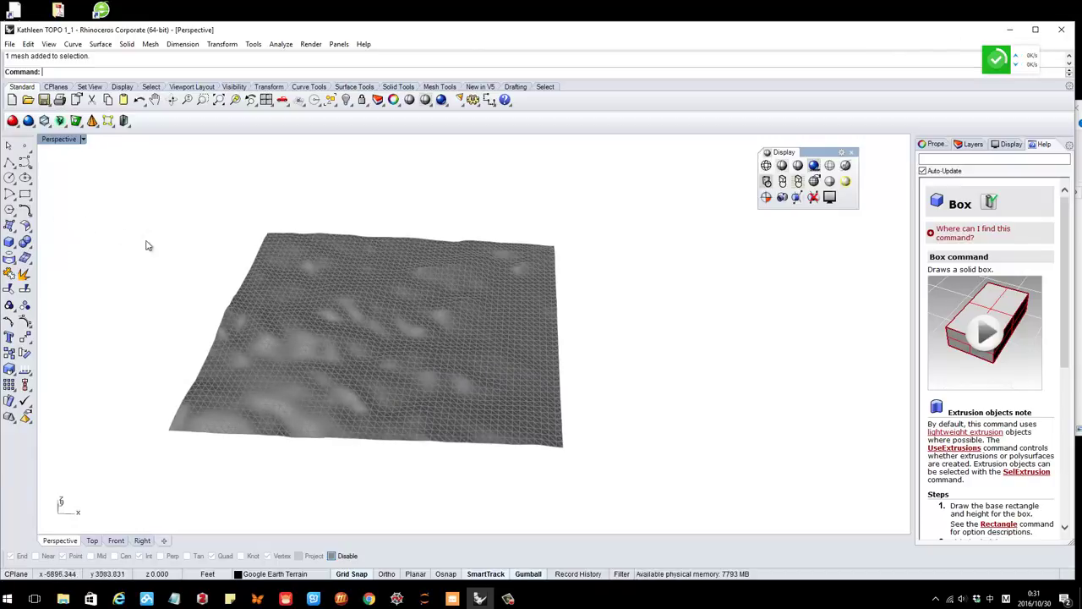
Float the Surface Creation tools and drape a surface over the terrain mesh in the Top view, slightly inside its edges.
{"action": "left_click", "coordinate": [14, 233]}
{"action": "left_click_drag", "start_coordinate": [50, 226], "coordinate": [137, 155]}
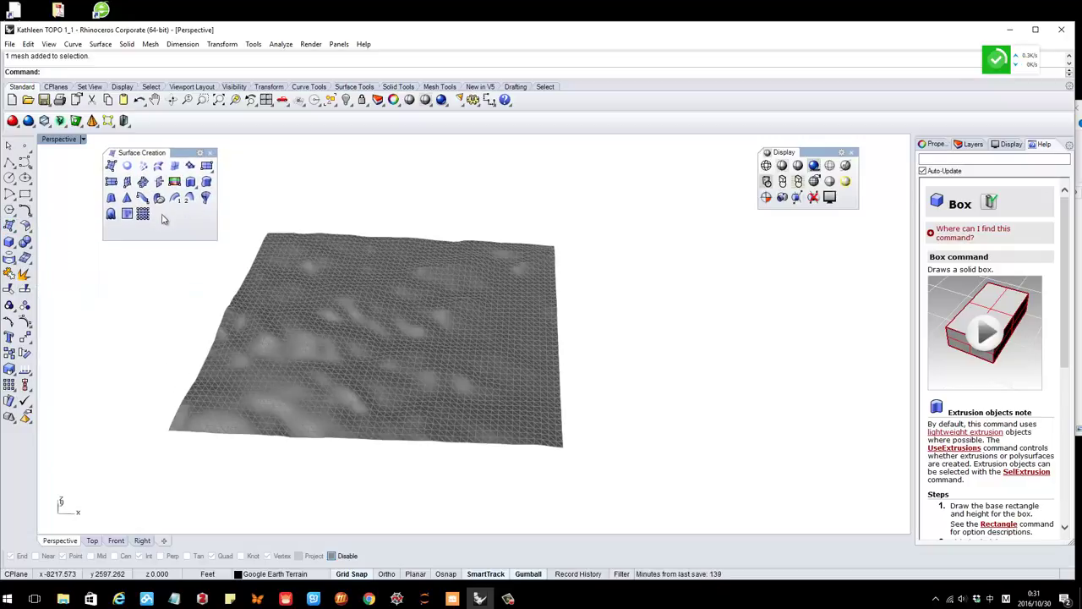
{"action": "left_click", "coordinate": [111, 215]}
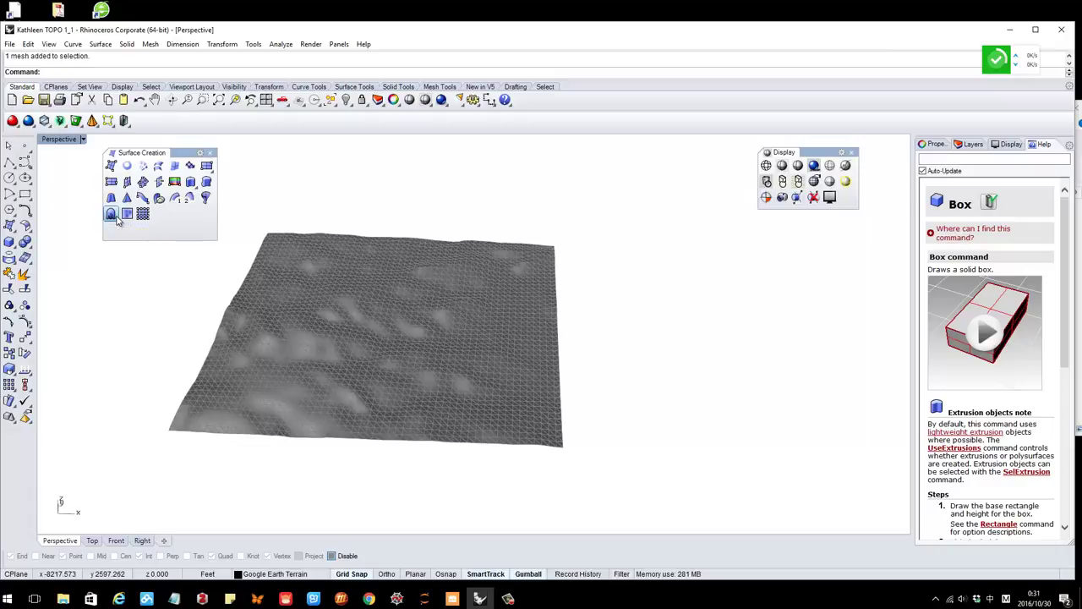
{"action": "double_click", "coordinate": [58, 140]}
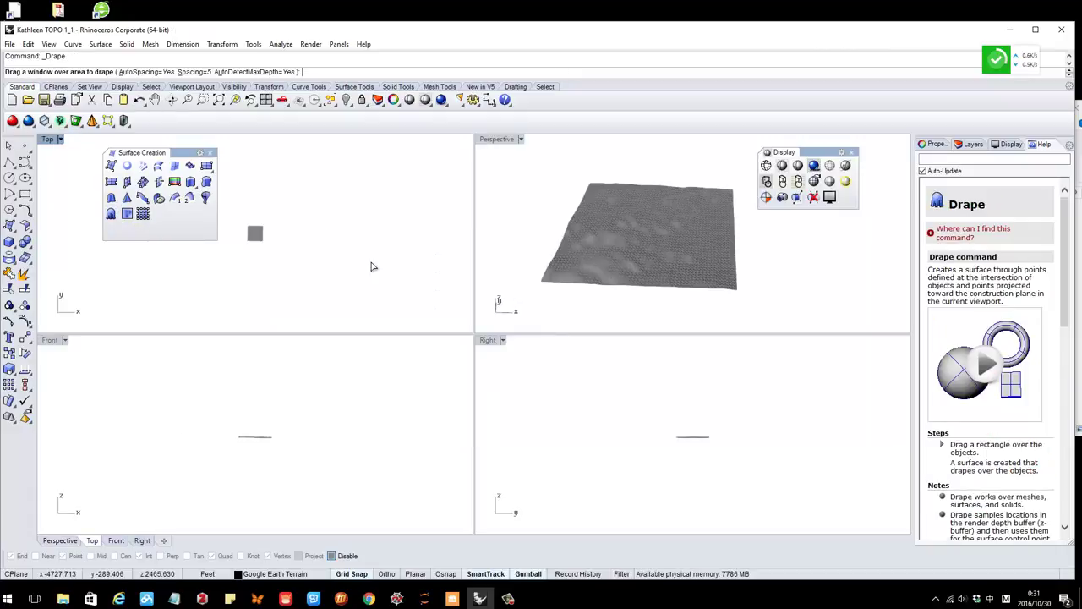
{"action": "left_click", "coordinate": [499, 147]}
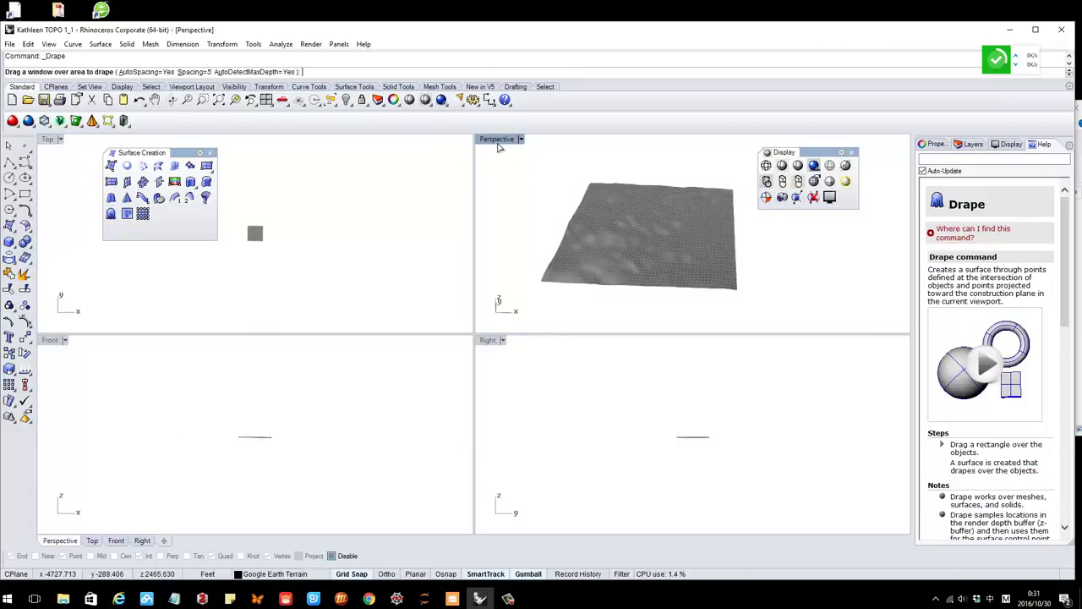
{"action": "double_click", "coordinate": [497, 140]}
{"action": "right_click_drag", "start_coordinate": [449, 275], "coordinate": [437, 302]}
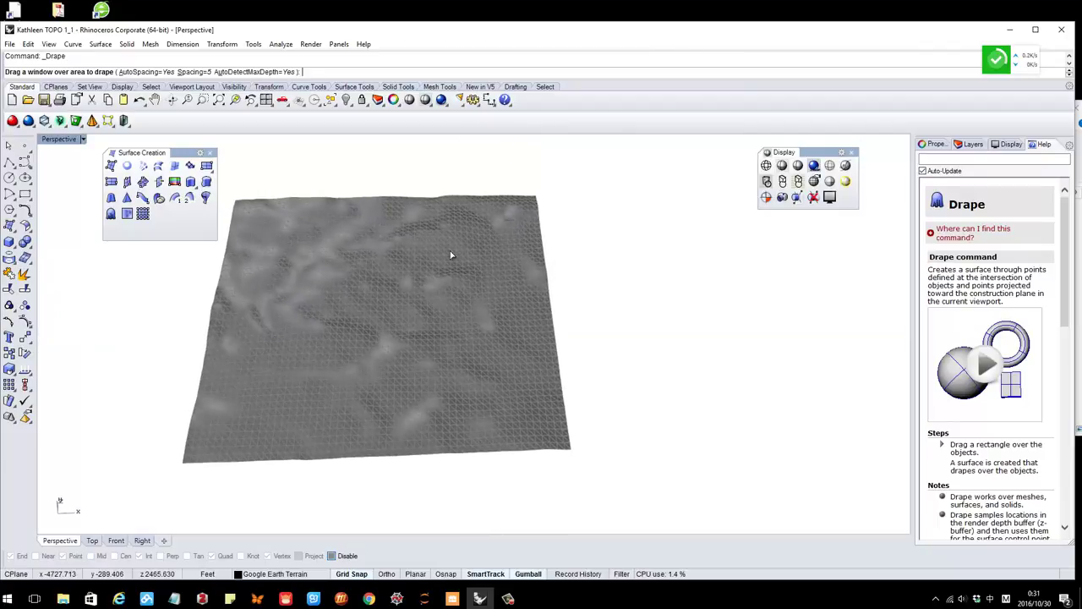
{"action": "double_click", "coordinate": [62, 140]}
{"action": "double_click", "coordinate": [48, 140]}
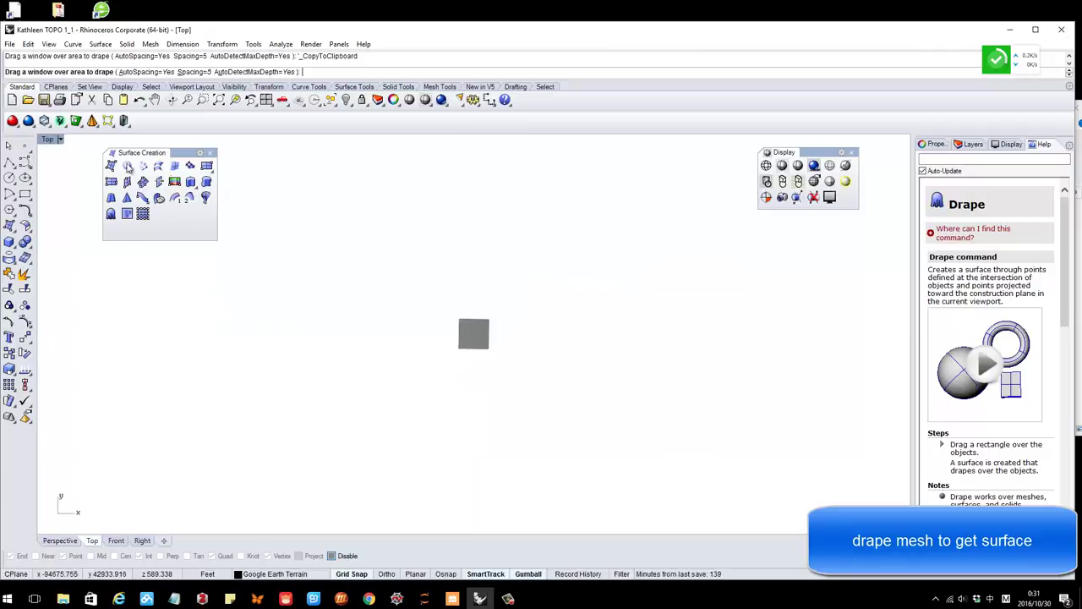
{"action": "scroll", "coordinate": [482, 341], "scroll_direction": "up", "scroll_amount": 10}
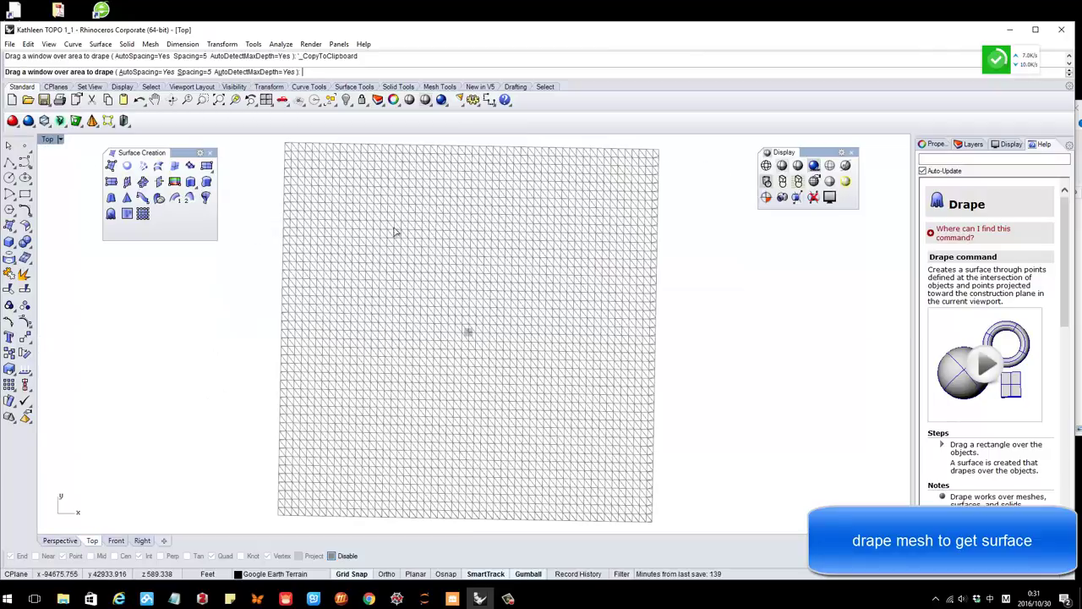
{"action": "left_click_drag", "start_coordinate": [299, 171], "coordinate": [527, 405]}
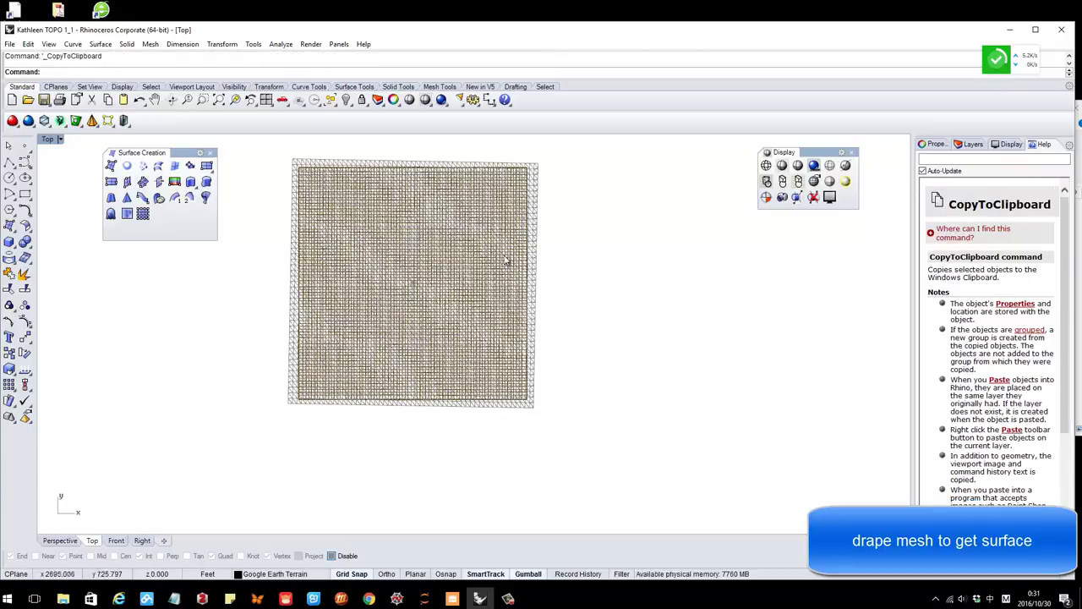
Examine how the draped surface follows the terrain mesh, comparing them in the Perspective view.
{"action": "left_click", "coordinate": [529, 243]}
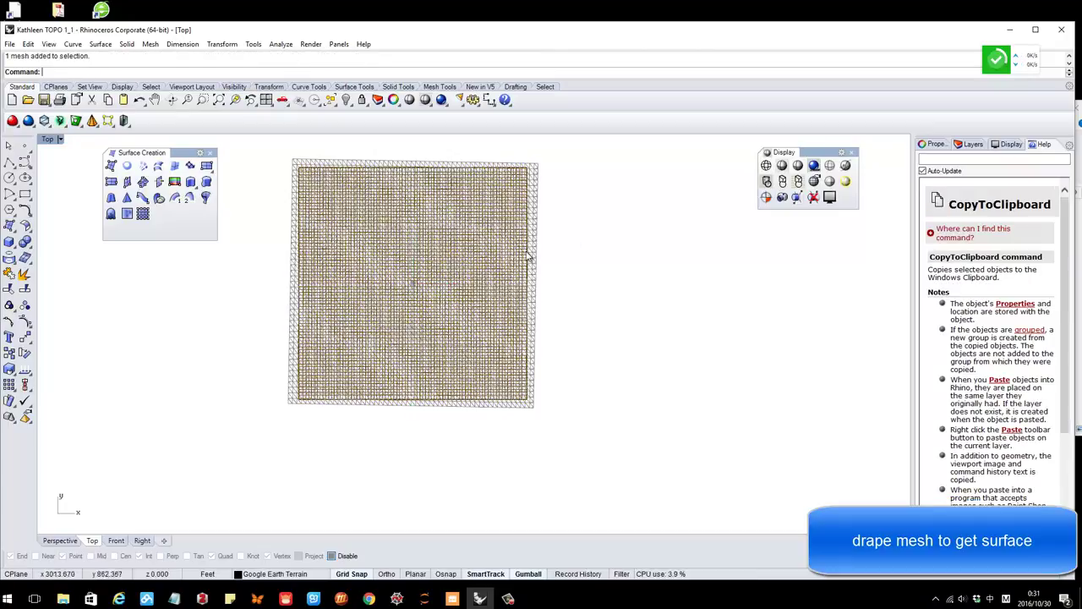
{"action": "key", "text": "ctrl+c"}
{"action": "double_click", "coordinate": [49, 139]}
{"action": "double_click", "coordinate": [502, 141]}
{"action": "scroll", "coordinate": [377, 357], "scroll_direction": "up", "scroll_amount": 4}
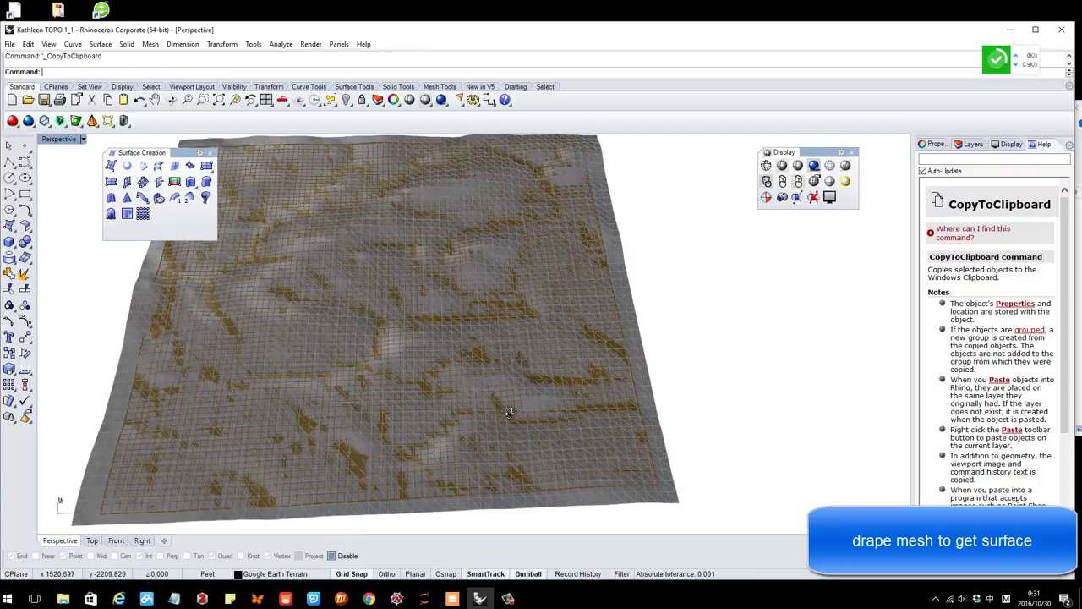
{"action": "right_click_drag", "start_coordinate": [377, 357], "coordinate": [397, 279]}
{"action": "scroll", "coordinate": [639, 434], "scroll_direction": "up", "scroll_amount": 3}
Select the draped surface instead of the terrain group and raise it vertically clear of the mesh.
{"action": "left_click", "coordinate": [638, 436]}
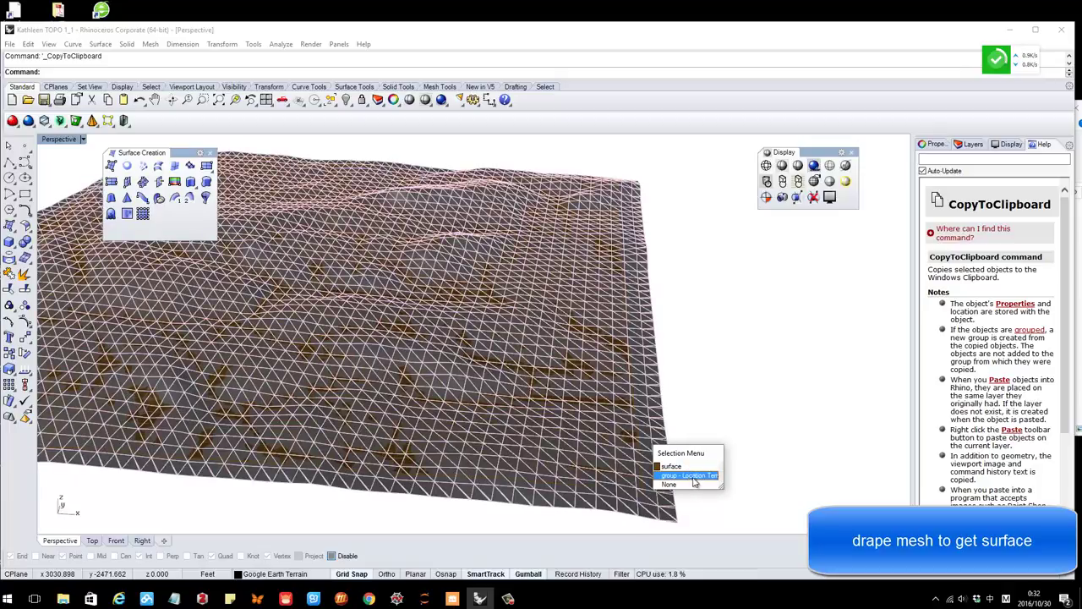
{"action": "left_click", "coordinate": [673, 466]}
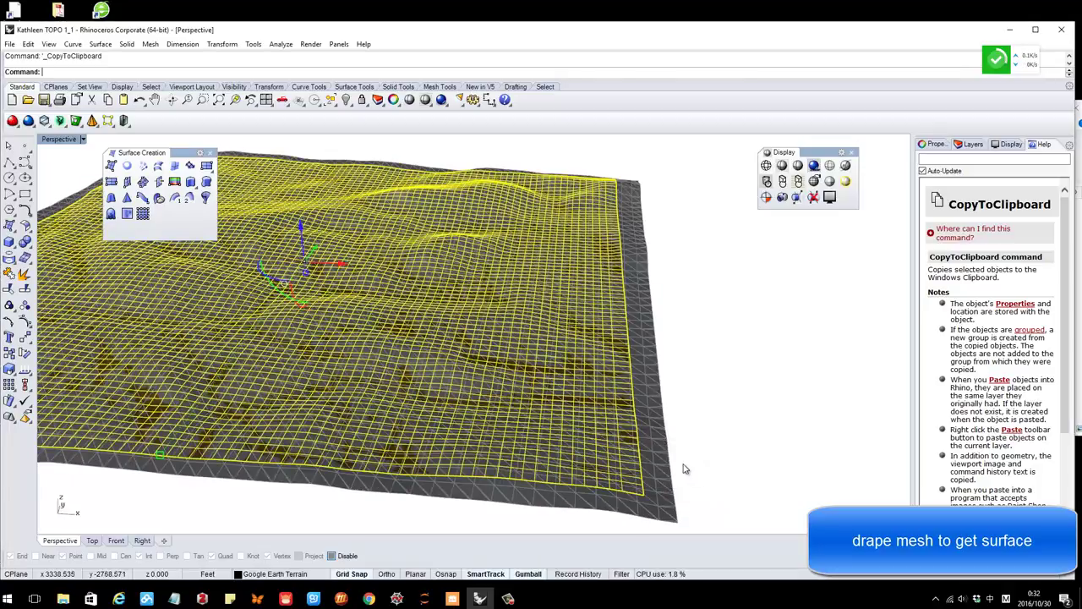
{"action": "right_click_drag", "start_coordinate": [398, 324], "coordinate": [435, 321]}
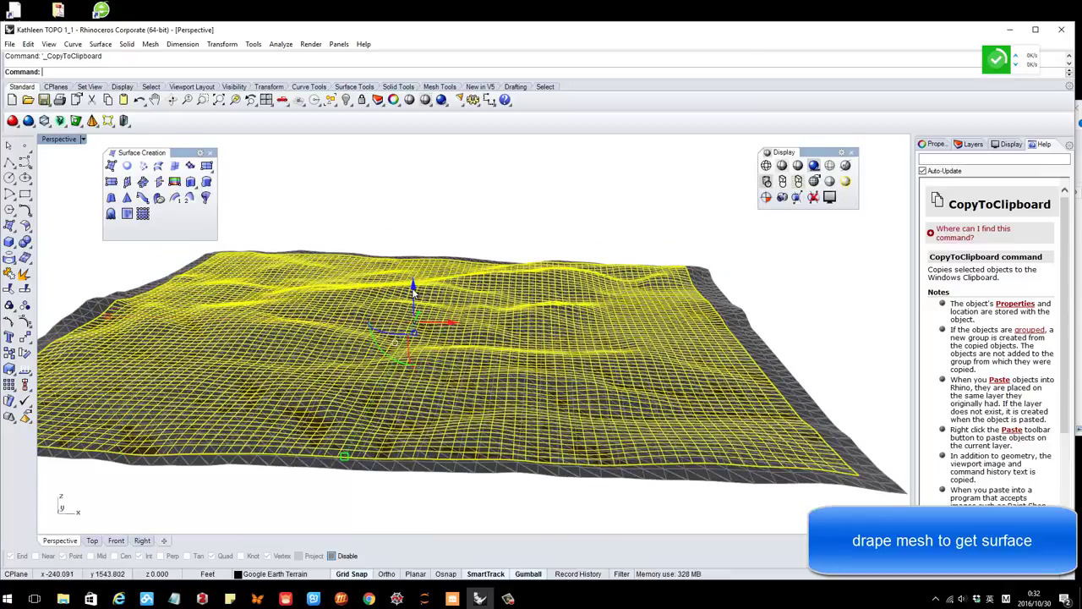
{"action": "left_click_drag", "start_coordinate": [413, 288], "coordinate": [427, 175]}
{"action": "scroll", "coordinate": [440, 207], "scroll_direction": "down", "scroll_amount": 4}
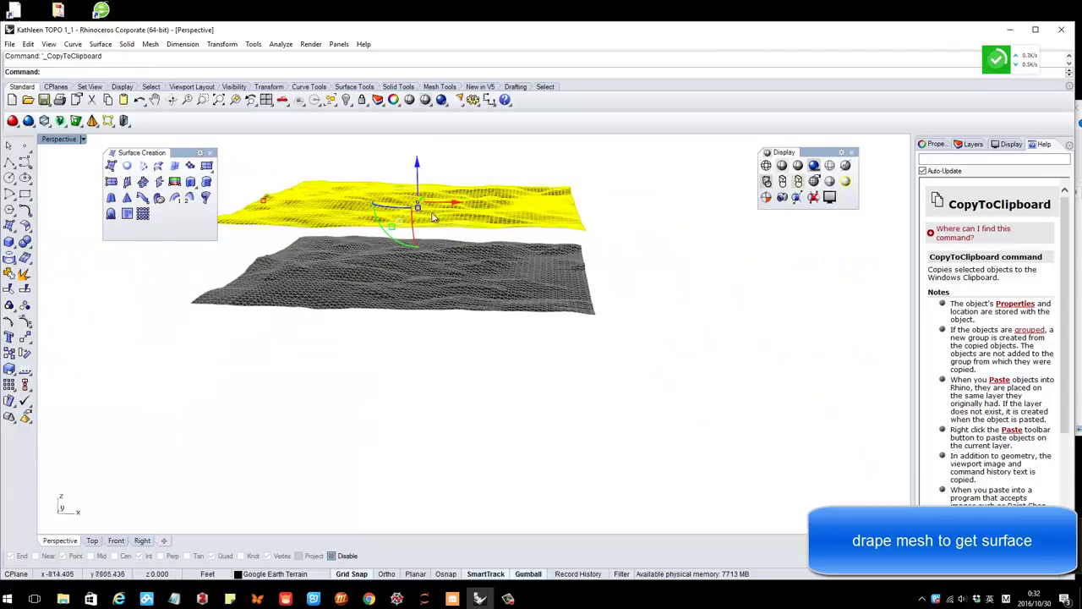
Try shifting the raised surface freely and undo the move.
{"action": "right_click_drag", "start_coordinate": [442, 205], "coordinate": [435, 245]}
{"action": "scroll", "coordinate": [415, 185], "scroll_direction": "down", "scroll_amount": 2}
{"action": "scroll", "coordinate": [415, 186], "scroll_direction": "up", "scroll_amount": 7}
{"action": "left_click_drag", "start_coordinate": [366, 191], "coordinate": [387, 212]}
{"action": "key", "text": "ctrl+z"}
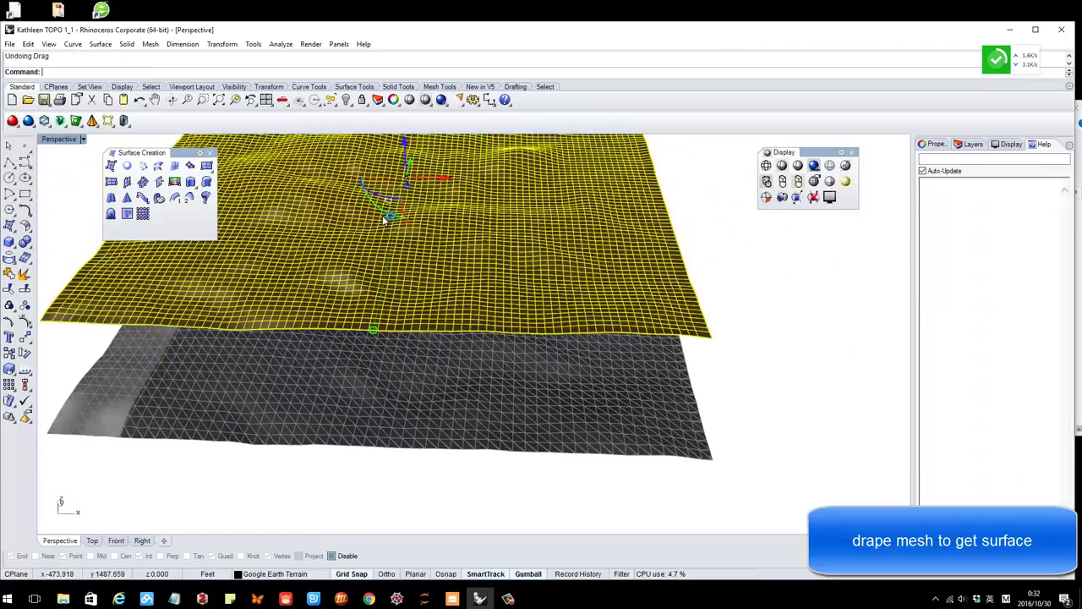
{"action": "right_click_drag", "start_coordinate": [383, 220], "coordinate": [425, 201]}
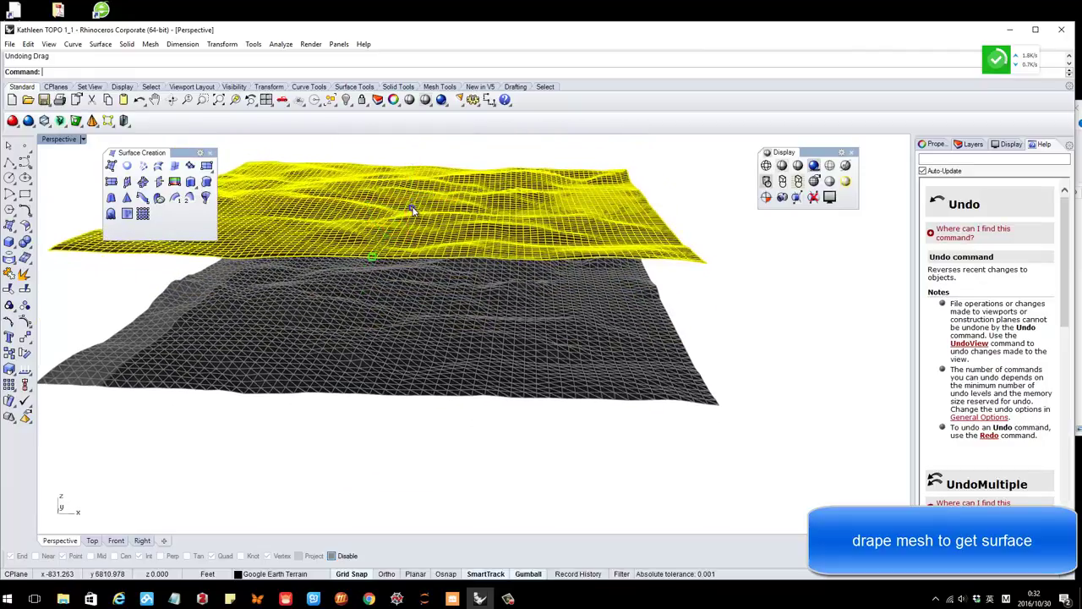
{"action": "mouse_move", "coordinate": [412, 209]}
{"action": "left_mouse_down"}
{"action": "mouse_move", "coordinate": [414, 159]}
{"action": "mouse_move", "coordinate": [424, 240]}
{"action": "mouse_move", "coordinate": [424, 219]}
{"action": "left_mouse_up"}
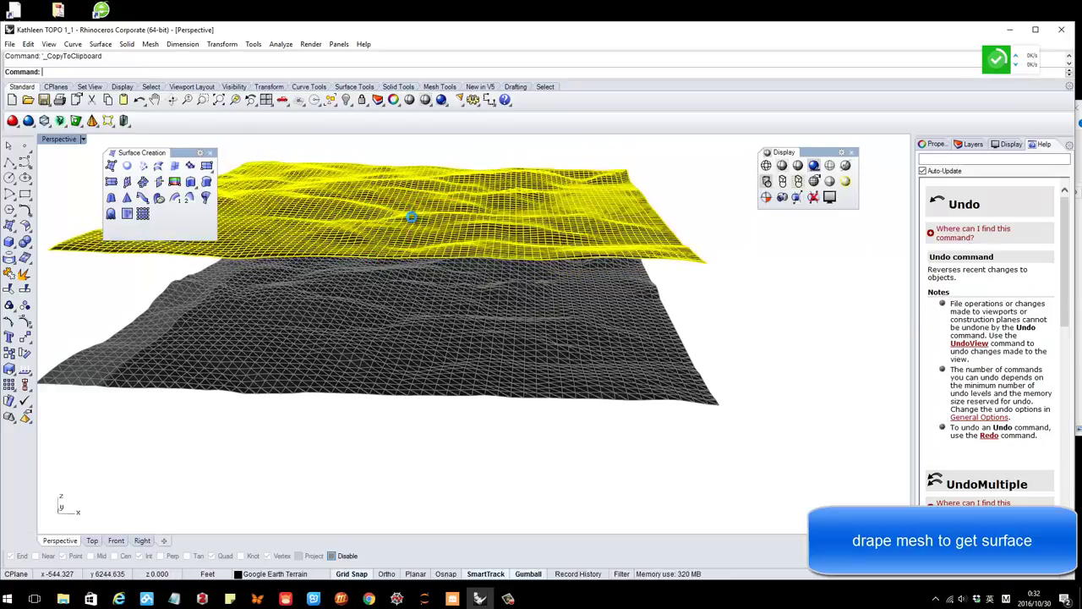
Compare the raised draped surface with the triangulated mesh below it from several angles, selecting them in turn.
{"action": "right_click_drag", "start_coordinate": [547, 245], "coordinate": [411, 182]}
{"action": "right_click_drag", "start_coordinate": [416, 237], "coordinate": [478, 248]}
{"action": "right_click_drag", "start_coordinate": [485, 295], "coordinate": [431, 364]}
{"action": "left_click", "coordinate": [719, 322]}
{"action": "right_click_drag", "start_coordinate": [712, 359], "coordinate": [541, 307]}
{"action": "left_click", "coordinate": [548, 309]}
{"action": "mouse_move", "coordinate": [685, 380]}
{"action": "right_mouse_down"}
{"action": "mouse_move", "coordinate": [685, 350]}
{"action": "mouse_move", "coordinate": [684, 393]}
{"action": "right_mouse_up"}
{"action": "left_click", "coordinate": [599, 409]}
{"action": "left_click", "coordinate": [741, 372]}
{"action": "right_click_drag", "start_coordinate": [692, 435], "coordinate": [559, 398]}
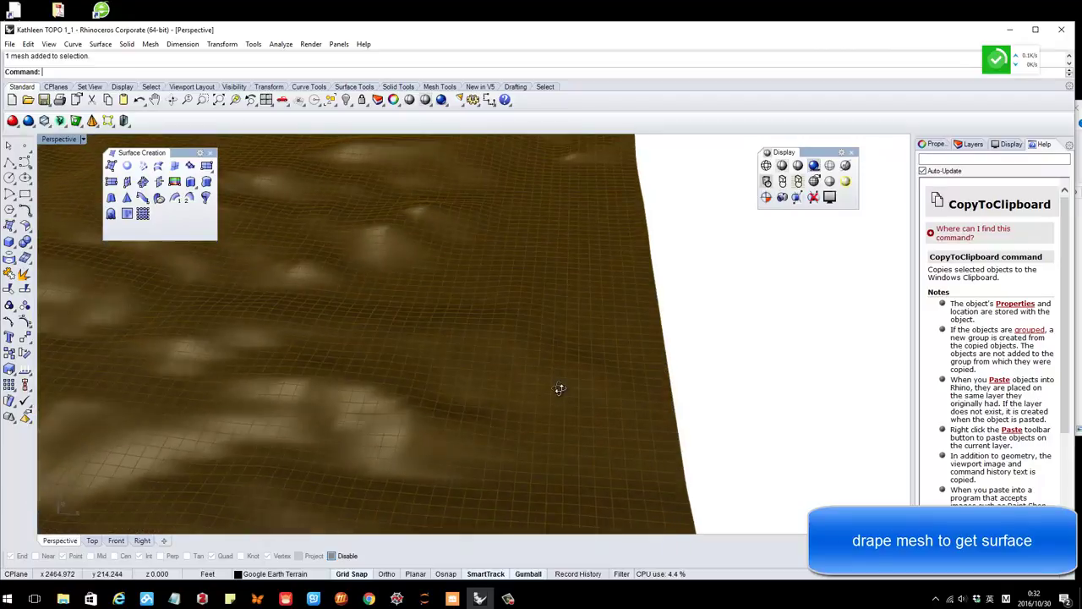
{"action": "scroll", "coordinate": [630, 386], "scroll_direction": "down", "scroll_amount": 5}
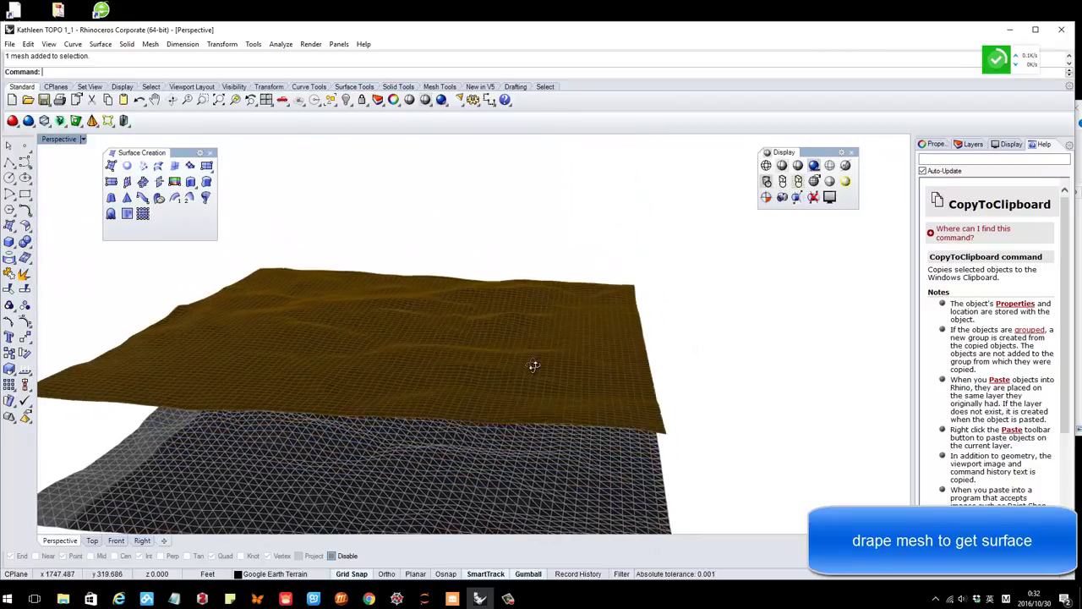
{"action": "right_click_drag", "start_coordinate": [479, 403], "coordinate": [597, 350]}
{"action": "scroll", "coordinate": [597, 345], "scroll_direction": "up", "scroll_amount": 2}
{"action": "left_click", "coordinate": [595, 295]}
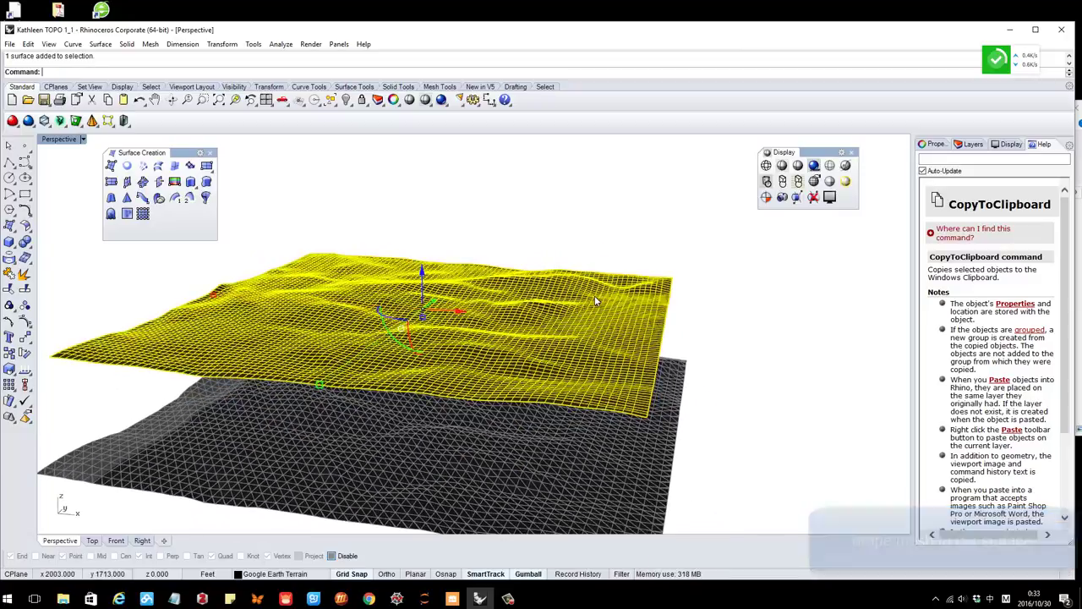
Select the raised draped surface and turn on its control points.
{"action": "left_click", "coordinate": [567, 229]}
{"action": "right_click_drag", "start_coordinate": [515, 307], "coordinate": [550, 347]}
{"action": "scroll", "coordinate": [456, 337], "scroll_direction": "up", "scroll_amount": 1}
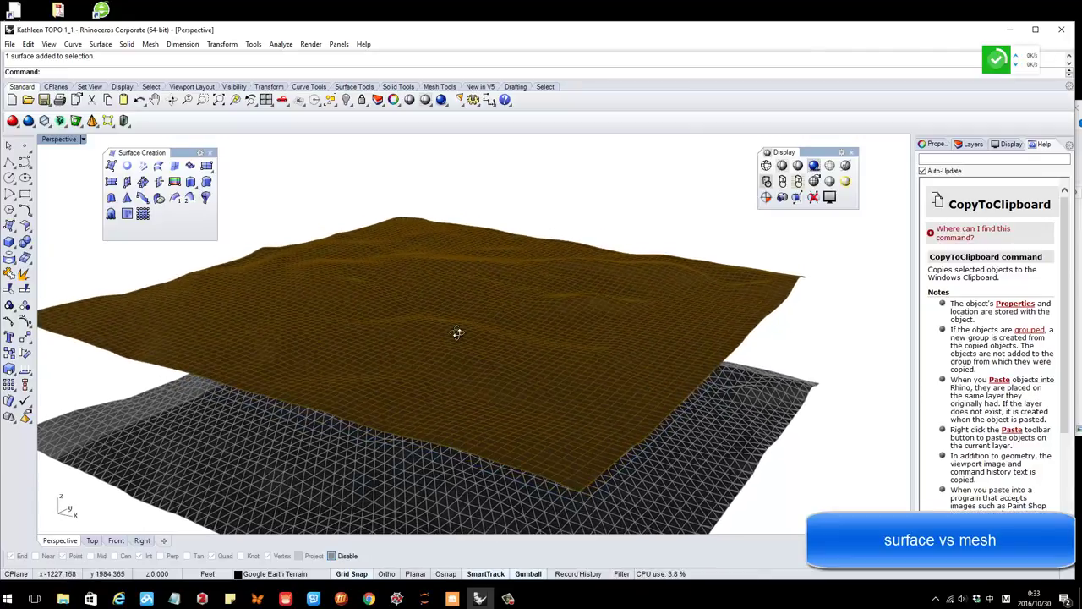
{"action": "scroll", "coordinate": [457, 337], "scroll_direction": "up", "scroll_amount": 1}
{"action": "scroll", "coordinate": [464, 326], "scroll_direction": "down", "scroll_amount": 2}
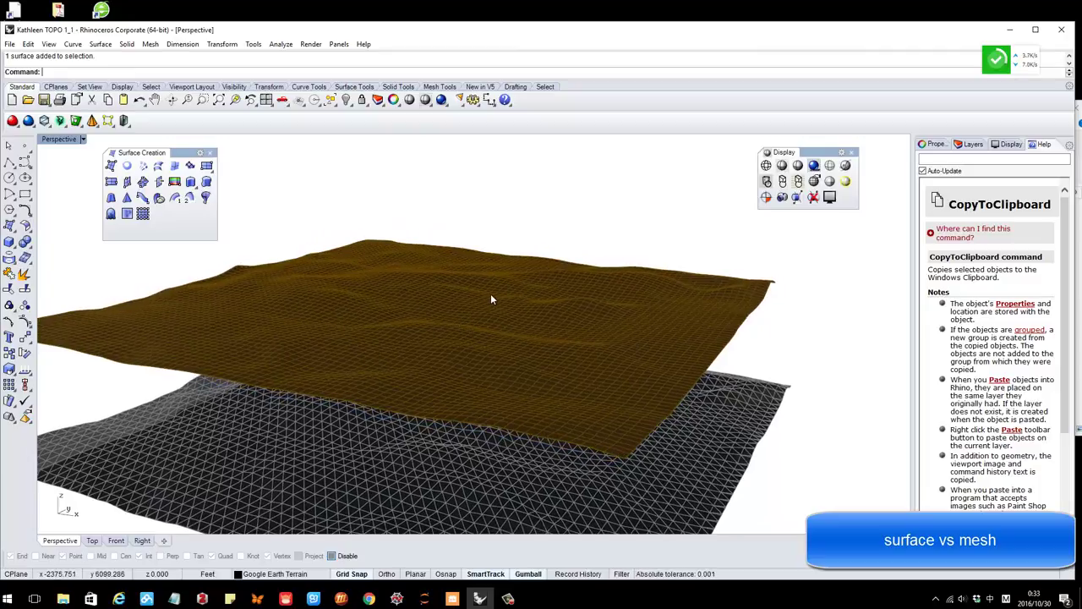
{"action": "left_click", "coordinate": [491, 299]}
{"action": "scroll", "coordinate": [505, 310], "scroll_direction": "up", "scroll_amount": 3}
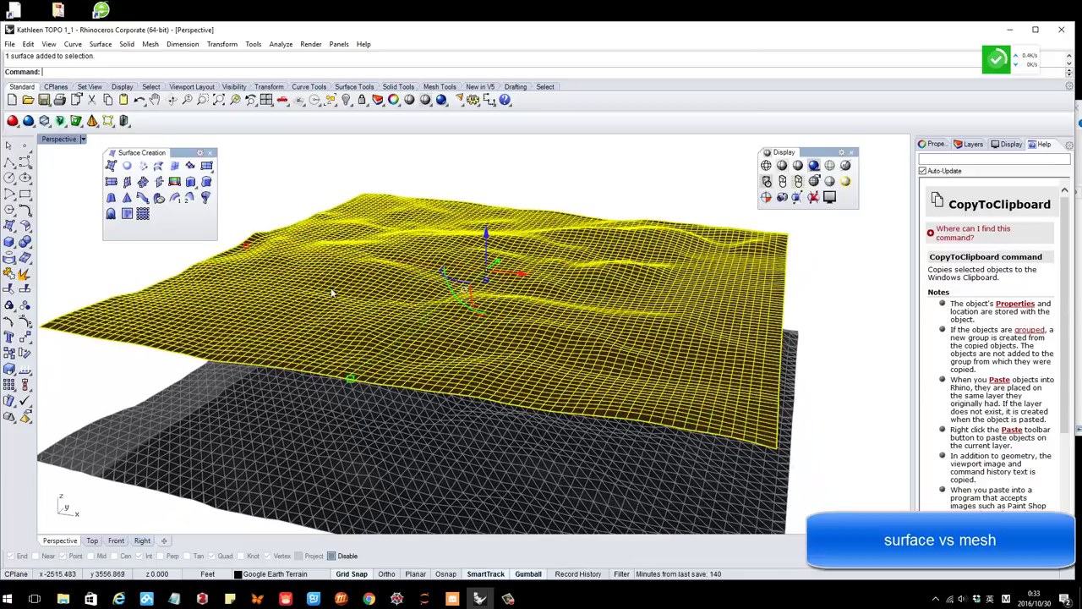
{"action": "left_click", "coordinate": [25, 324]}
{"action": "right_click_drag", "start_coordinate": [474, 289], "coordinate": [500, 300]}
Select the triangulated terrain mesh below the surface and turn on its control points.
{"action": "scroll", "coordinate": [488, 365], "scroll_direction": "down", "scroll_amount": 5}
{"action": "left_click", "coordinate": [443, 408]}
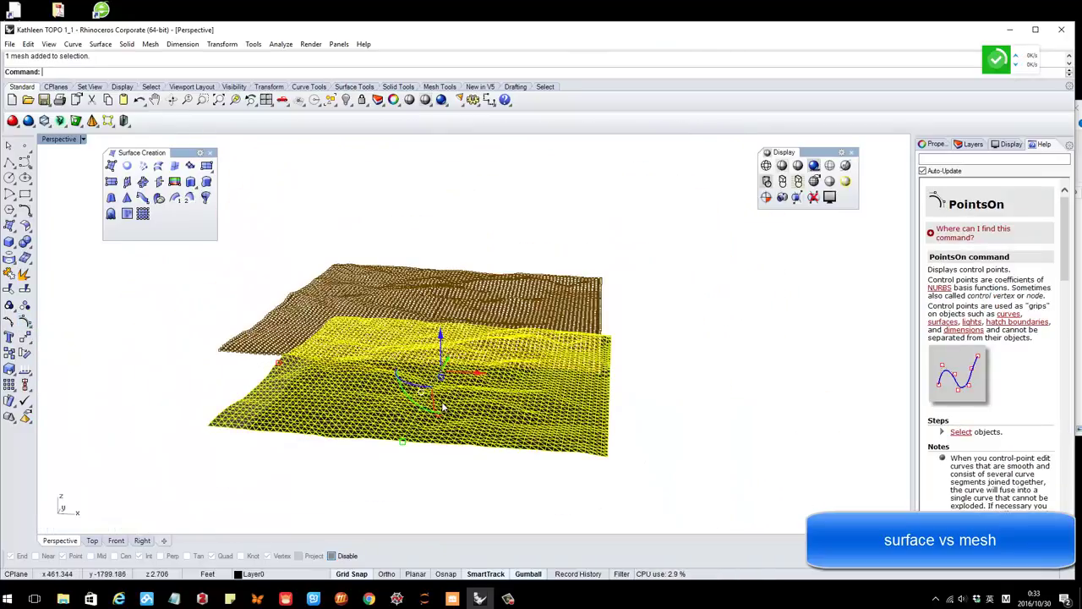
{"action": "key", "text": "Escape"}
{"action": "left_click", "coordinate": [437, 403]}
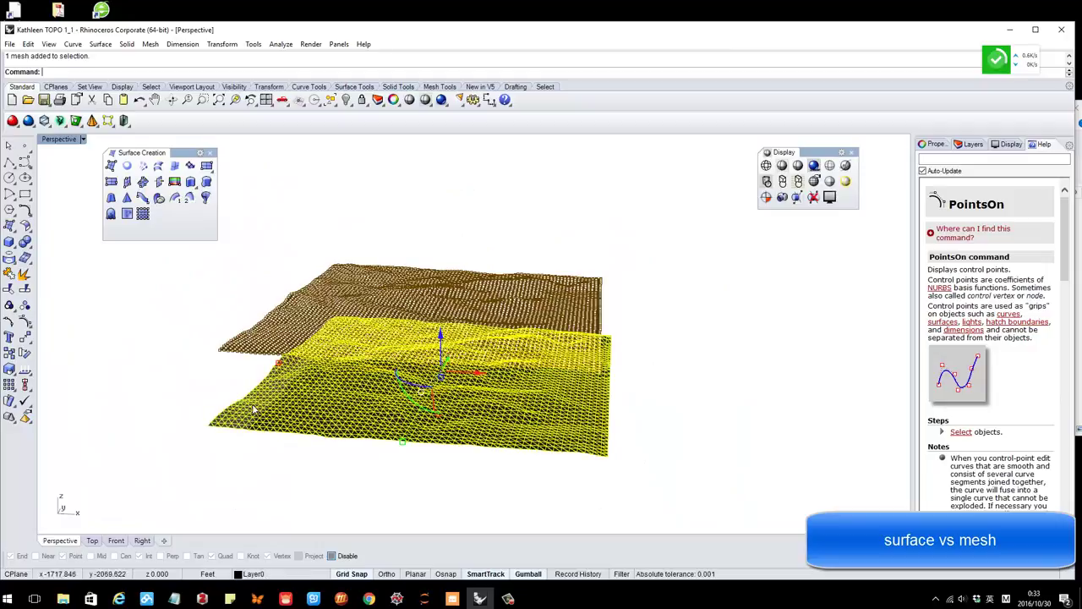
{"action": "left_click", "coordinate": [28, 322]}
{"action": "scroll", "coordinate": [542, 448], "scroll_direction": "up", "scroll_amount": 6}
{"action": "mouse_move", "coordinate": [592, 447]}
{"action": "right_mouse_down"}
{"action": "mouse_move", "coordinate": [592, 428]}
{"action": "mouse_move", "coordinate": [590, 438]}
{"action": "right_mouse_up"}
{"action": "scroll", "coordinate": [531, 372], "scroll_direction": "down", "scroll_amount": 2}
{"action": "right_click_drag", "start_coordinate": [531, 369], "coordinate": [534, 370]}
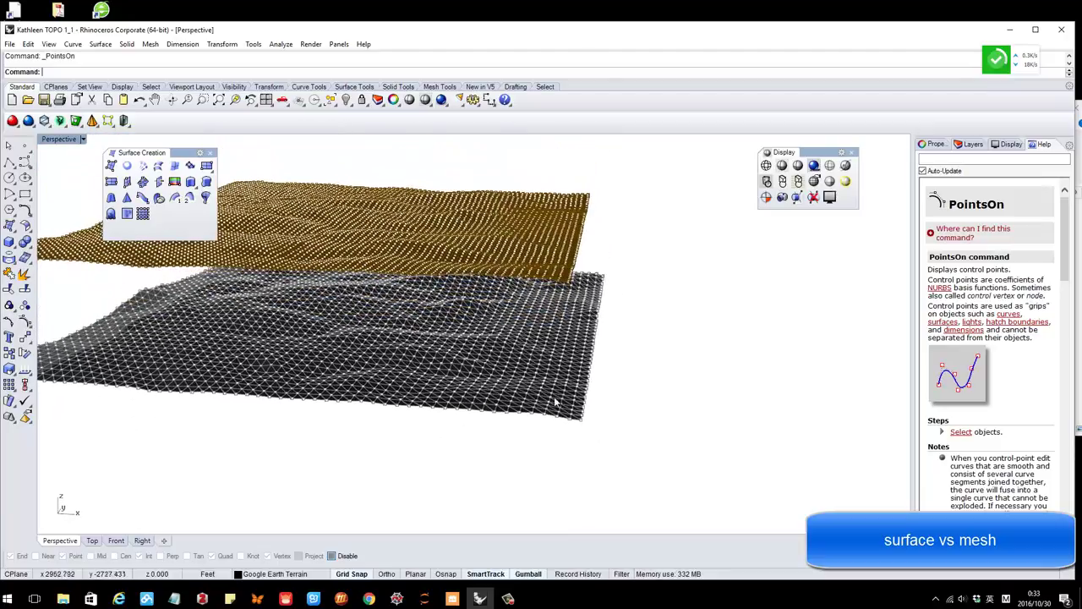
Select a block of mesh vertices along the terrain's edge near the front corner, raise them vertically and inspect the resulting shape.
{"action": "scroll", "coordinate": [553, 389], "scroll_direction": "up", "scroll_amount": 4}
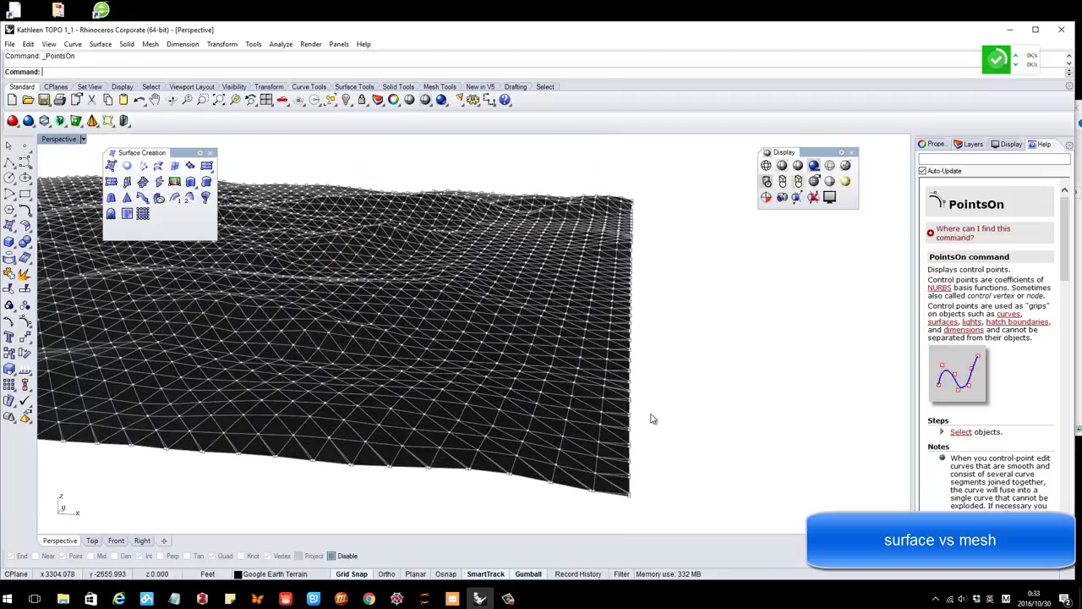
{"action": "left_click_drag", "start_coordinate": [503, 357], "coordinate": [474, 338]}
{"action": "key", "text": "ctrl+c"}
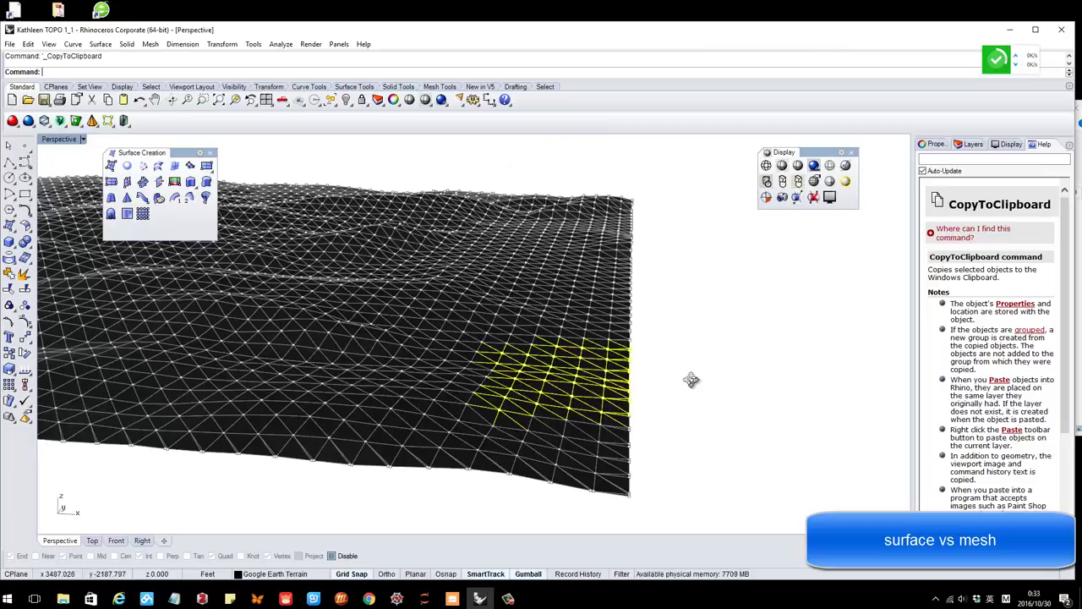
{"action": "right_click_drag", "start_coordinate": [692, 381], "coordinate": [672, 380]}
{"action": "left_click", "coordinate": [711, 370]}
{"action": "left_click_drag", "start_coordinate": [561, 409], "coordinate": [614, 436]}
{"action": "right_click_drag", "start_coordinate": [556, 425], "coordinate": [525, 375]}
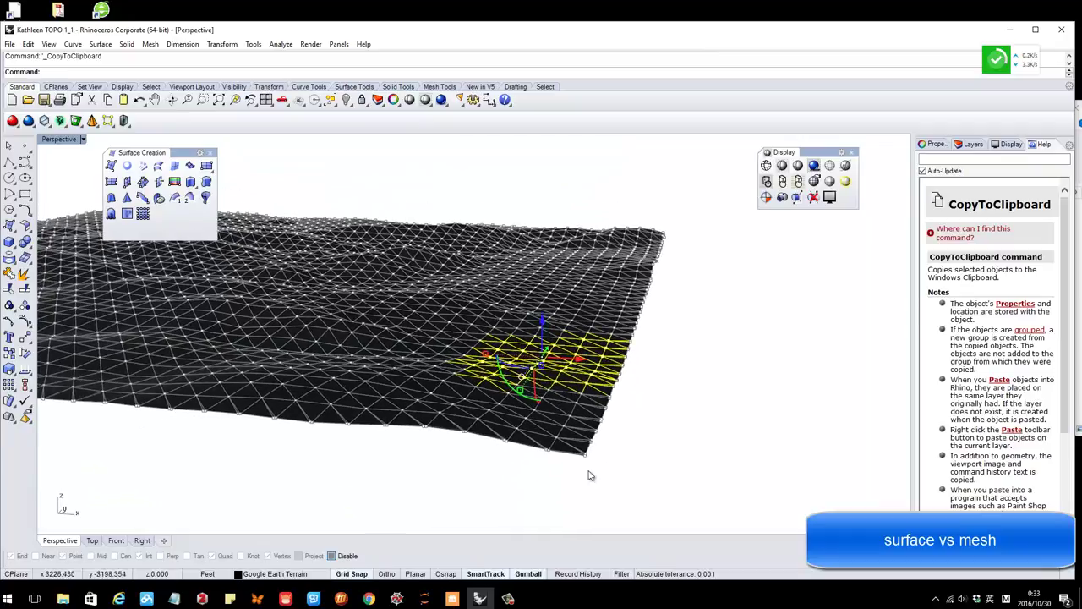
{"action": "right_click_drag", "start_coordinate": [567, 454], "coordinate": [545, 351]}
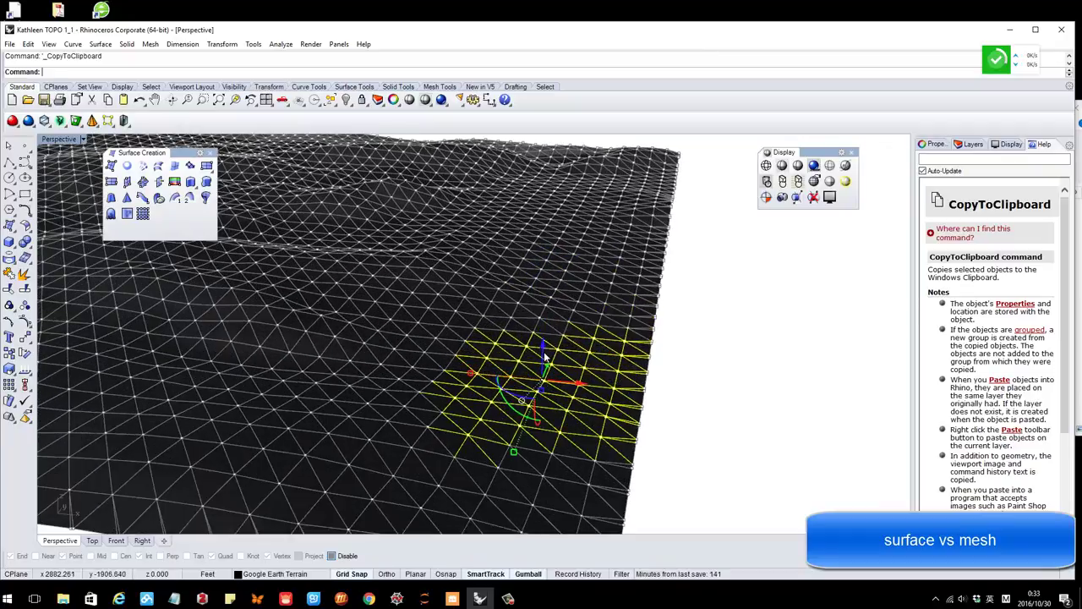
{"action": "left_click_drag", "start_coordinate": [545, 357], "coordinate": [540, 310]}
{"action": "left_click", "coordinate": [667, 414]}
{"action": "right_click_drag", "start_coordinate": [667, 414], "coordinate": [474, 383]}
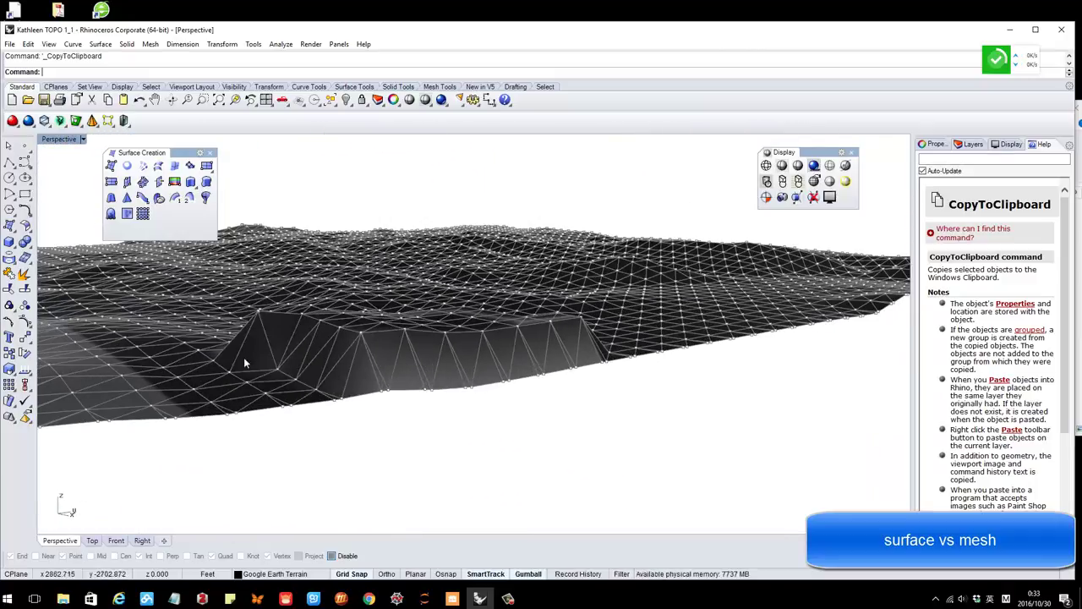
{"action": "right_click_drag", "start_coordinate": [391, 362], "coordinate": [558, 374]}
{"action": "scroll", "coordinate": [539, 336], "scroll_direction": "up", "scroll_amount": 4}
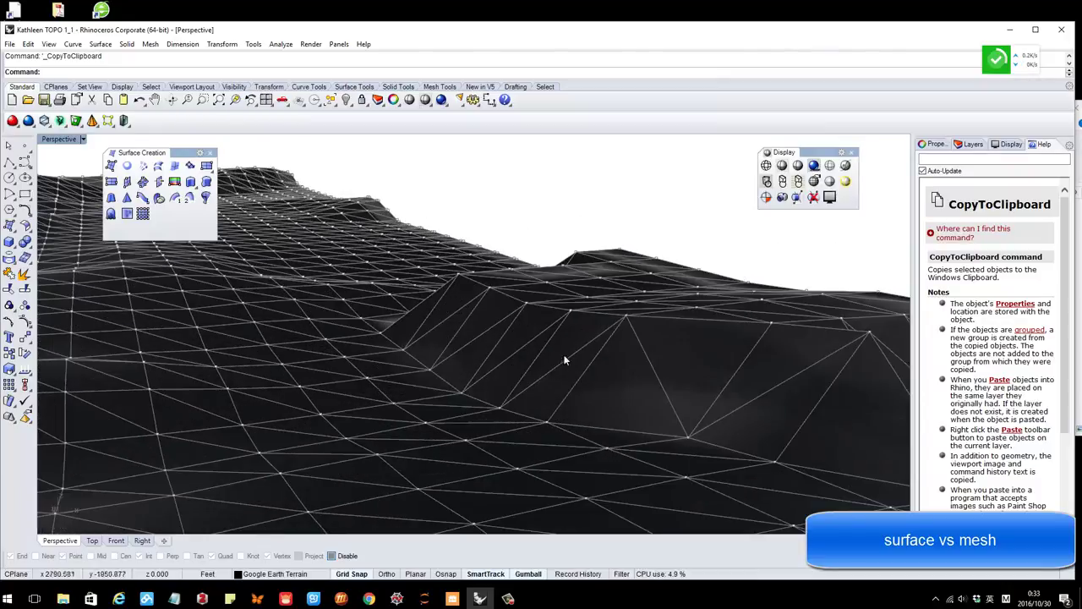
{"action": "scroll", "coordinate": [415, 359], "scroll_direction": "down", "scroll_amount": 10}
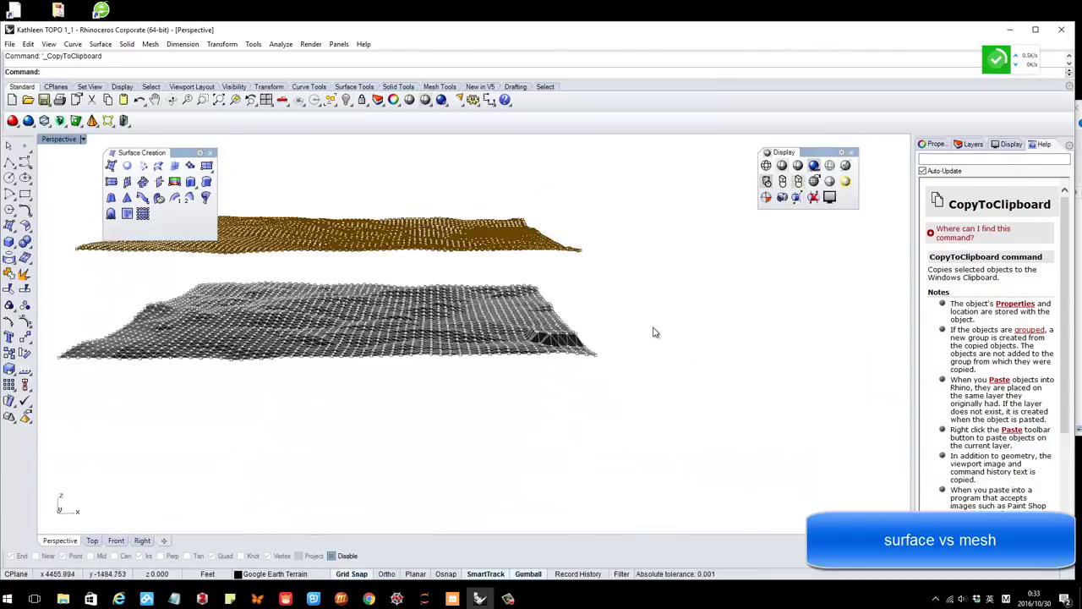
Try picking and dragging control points on the draped surface near its corner, and undo the drags.
{"action": "scroll", "coordinate": [536, 334], "scroll_direction": "up", "scroll_amount": 5}
{"action": "right_click_drag", "start_coordinate": [580, 329], "coordinate": [613, 265]}
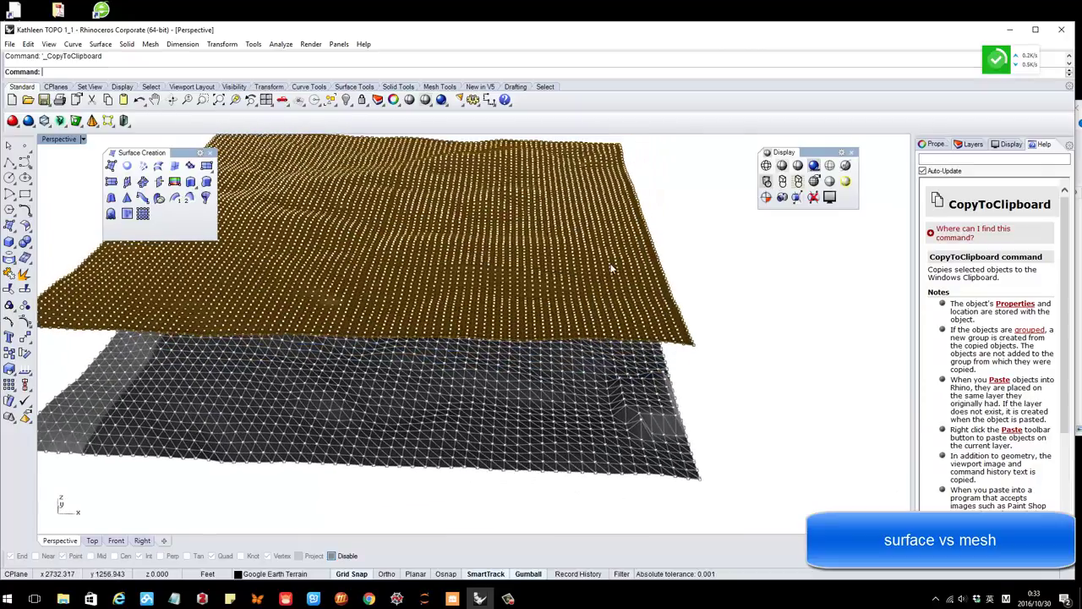
{"action": "scroll", "coordinate": [613, 265], "scroll_direction": "up", "scroll_amount": 5}
{"action": "right_click_drag", "start_coordinate": [584, 312], "coordinate": [580, 275]}
{"action": "scroll", "coordinate": [580, 275], "scroll_direction": "up", "scroll_amount": 5}
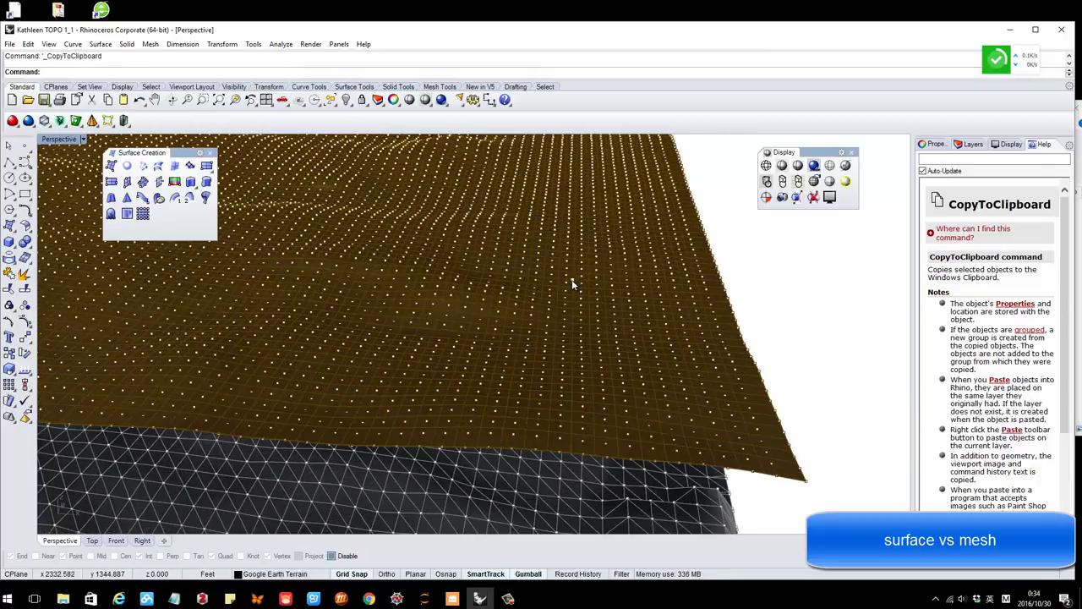
{"action": "key", "text": "ctrl+z"}
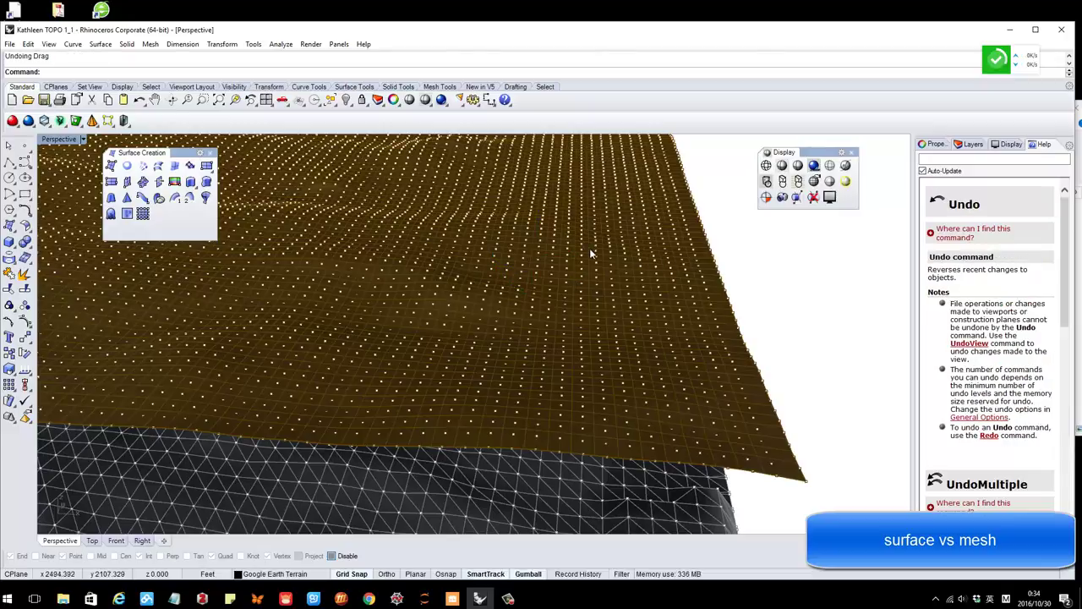
{"action": "scroll", "coordinate": [592, 254], "scroll_direction": "up", "scroll_amount": 5}
{"action": "left_click_drag", "start_coordinate": [589, 251], "coordinate": [692, 322]}
{"action": "key", "text": "ctrl+c"}
{"action": "key", "text": "ctrl+z"}
{"action": "key", "text": "ctrl+c"}
{"action": "right_click_drag", "start_coordinate": [692, 322], "coordinate": [668, 245]}
{"action": "left_click", "coordinate": [675, 306]}
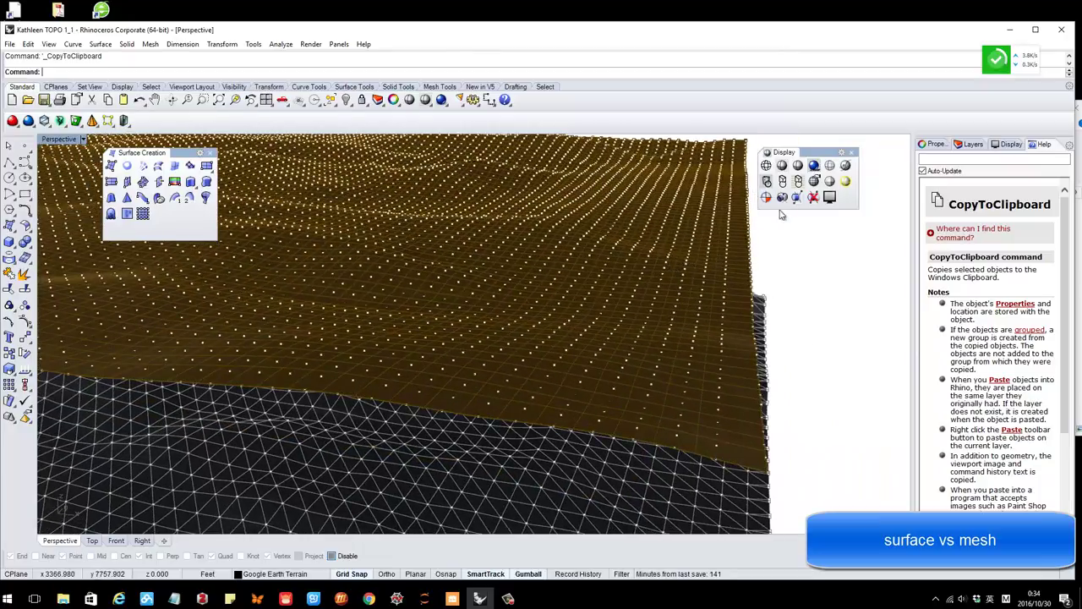
Select a block of control points along the draped surface's edge and raise them vertically.
{"action": "left_click_drag", "start_coordinate": [657, 201], "coordinate": [662, 230]}
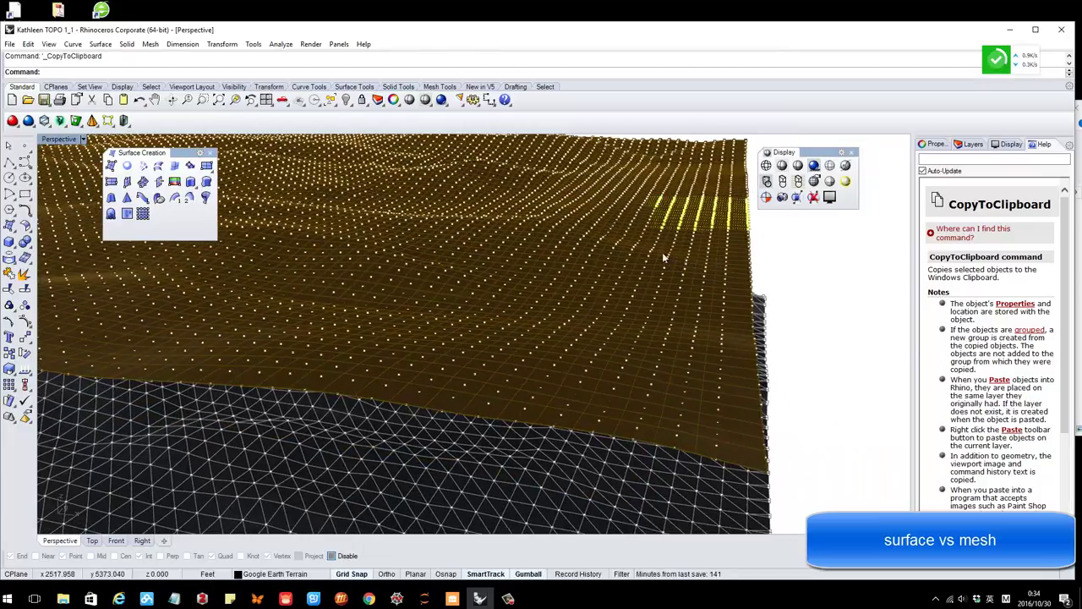
{"action": "right_click_drag", "start_coordinate": [651, 258], "coordinate": [569, 253]}
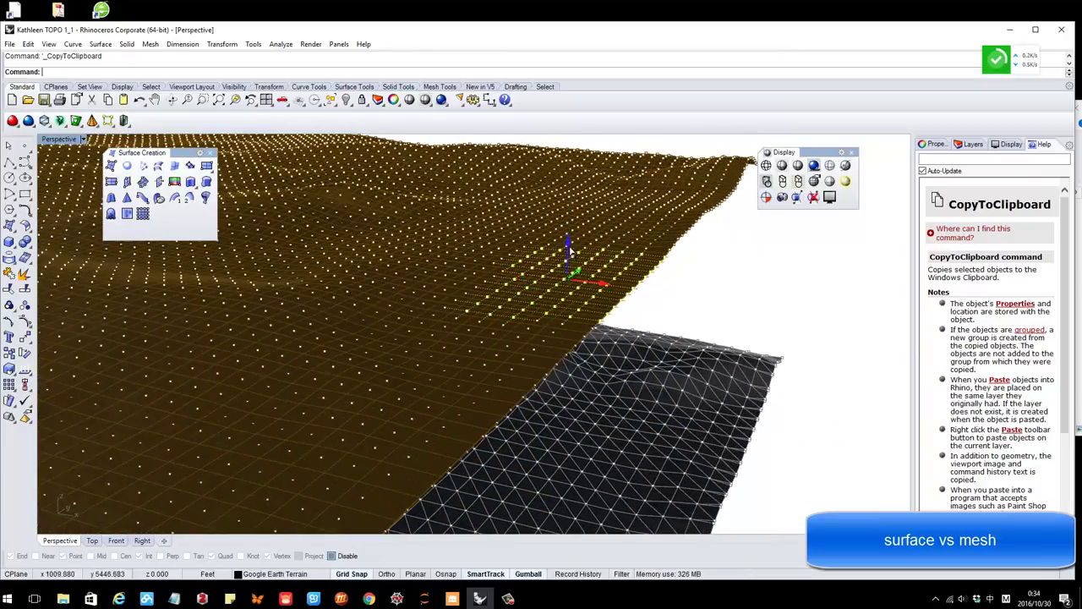
{"action": "left_click_drag", "start_coordinate": [570, 247], "coordinate": [573, 231]}
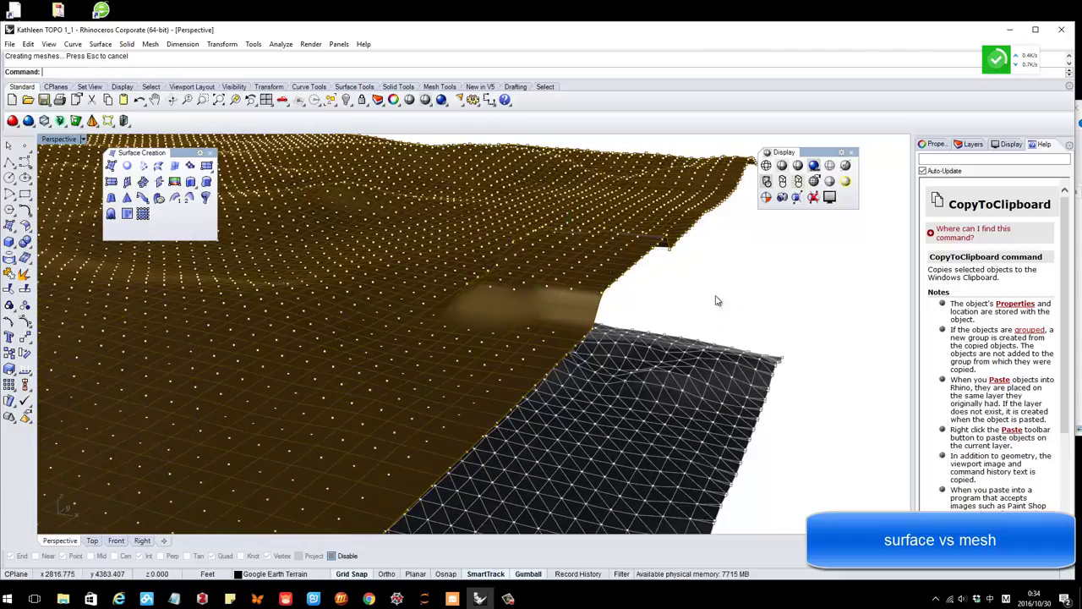
{"action": "right_click_drag", "start_coordinate": [702, 305], "coordinate": [467, 280]}
{"action": "right_click_drag", "start_coordinate": [420, 334], "coordinate": [401, 261]}
Select control points on top of the draped surface's raised area and lift them higher.
{"action": "left_click_drag", "start_coordinate": [426, 233], "coordinate": [428, 237]}
{"action": "right_click_drag", "start_coordinate": [408, 246], "coordinate": [415, 241]}
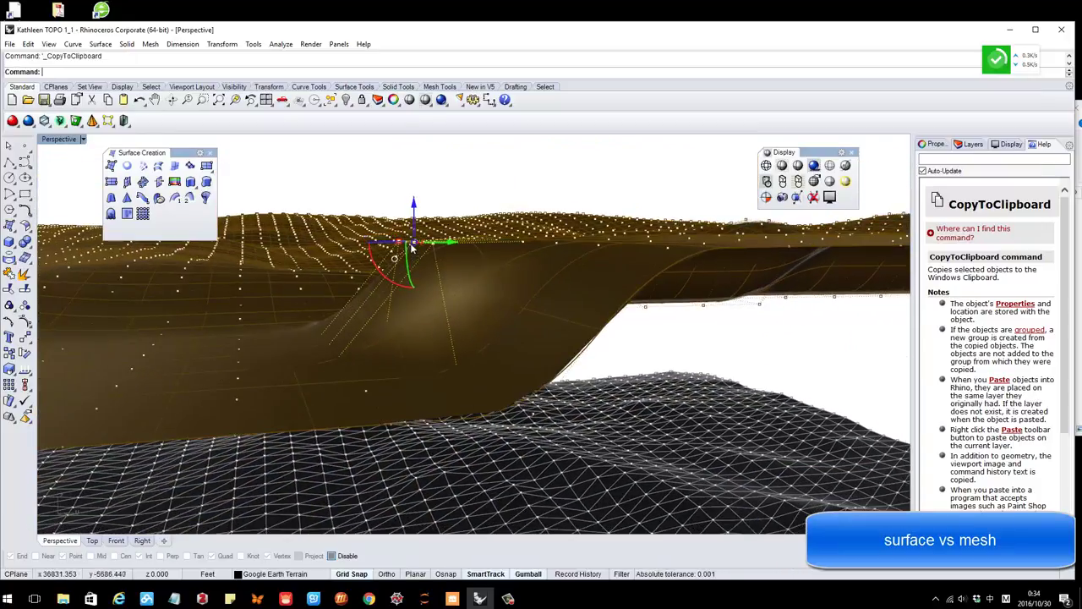
{"action": "left_click_drag", "start_coordinate": [416, 211], "coordinate": [414, 184]}
{"action": "right_click_drag", "start_coordinate": [442, 298], "coordinate": [595, 284]}
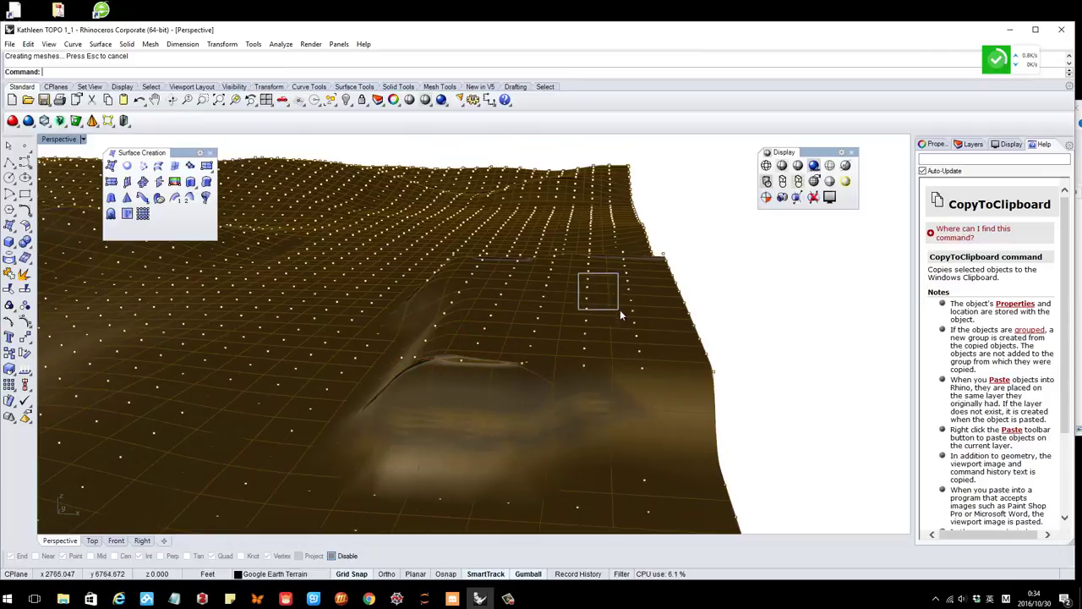
Inspect the raised area of the draped surface, then turn off the control points of both the surface and the mesh.
{"action": "right_click_drag", "start_coordinate": [636, 323], "coordinate": [644, 311]}
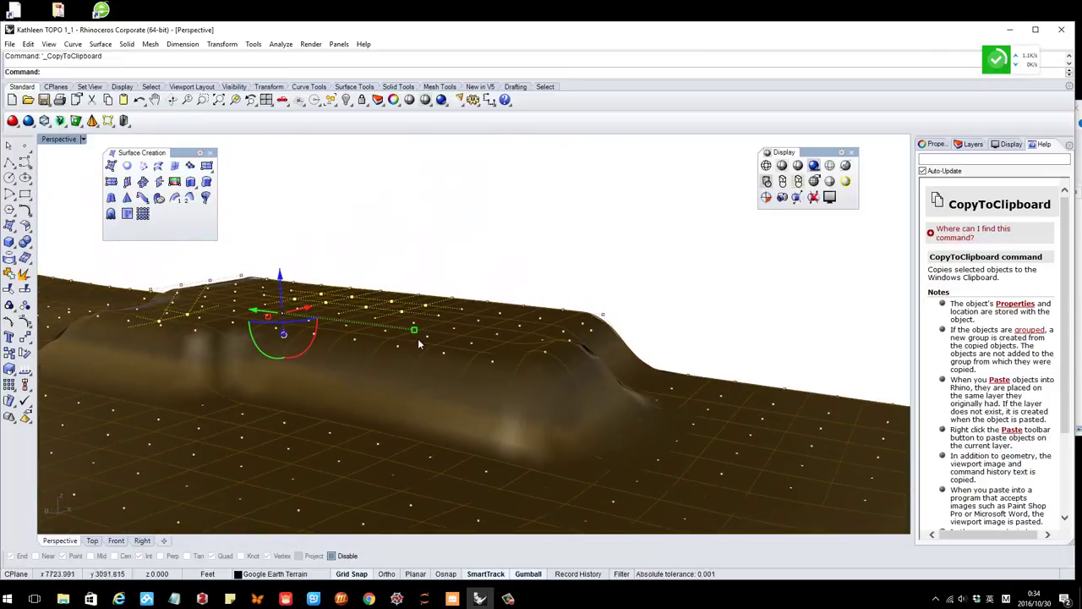
{"action": "right_click_drag", "start_coordinate": [419, 347], "coordinate": [473, 395]}
{"action": "left_click", "coordinate": [426, 229]}
{"action": "right_click_drag", "start_coordinate": [425, 229], "coordinate": [317, 289]}
{"action": "left_click_drag", "start_coordinate": [202, 254], "coordinate": [365, 301]}
{"action": "mouse_move", "coordinate": [350, 326]}
{"action": "right_mouse_down"}
{"action": "mouse_move", "coordinate": [331, 238]}
{"action": "mouse_move", "coordinate": [615, 231]}
{"action": "mouse_move", "coordinate": [558, 254]}
{"action": "mouse_move", "coordinate": [469, 316]}
{"action": "mouse_move", "coordinate": [466, 357]}
{"action": "mouse_move", "coordinate": [310, 355]}
{"action": "mouse_move", "coordinate": [562, 320]}
{"action": "mouse_move", "coordinate": [592, 370]}
{"action": "mouse_move", "coordinate": [573, 377]}
{"action": "right_mouse_up"}
{"action": "mouse_move", "coordinate": [490, 407]}
{"action": "right_mouse_down"}
{"action": "mouse_move", "coordinate": [493, 387]}
{"action": "mouse_move", "coordinate": [500, 397]}
{"action": "mouse_move", "coordinate": [491, 403]}
{"action": "right_mouse_up"}
{"action": "left_click", "coordinate": [491, 403]}
{"action": "left_click", "coordinate": [304, 406]}
{"action": "right_click_drag", "start_coordinate": [304, 406], "coordinate": [307, 411]}
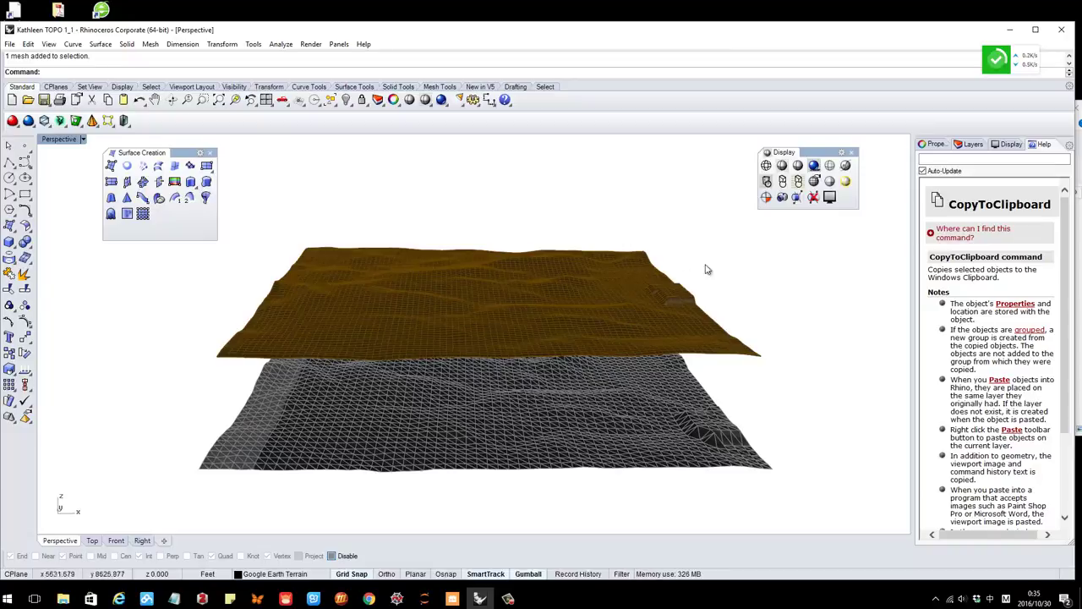
Compare the edited draped surface with the edited mesh below it from several angles.
{"action": "right_click_drag", "start_coordinate": [551, 310], "coordinate": [539, 330]}
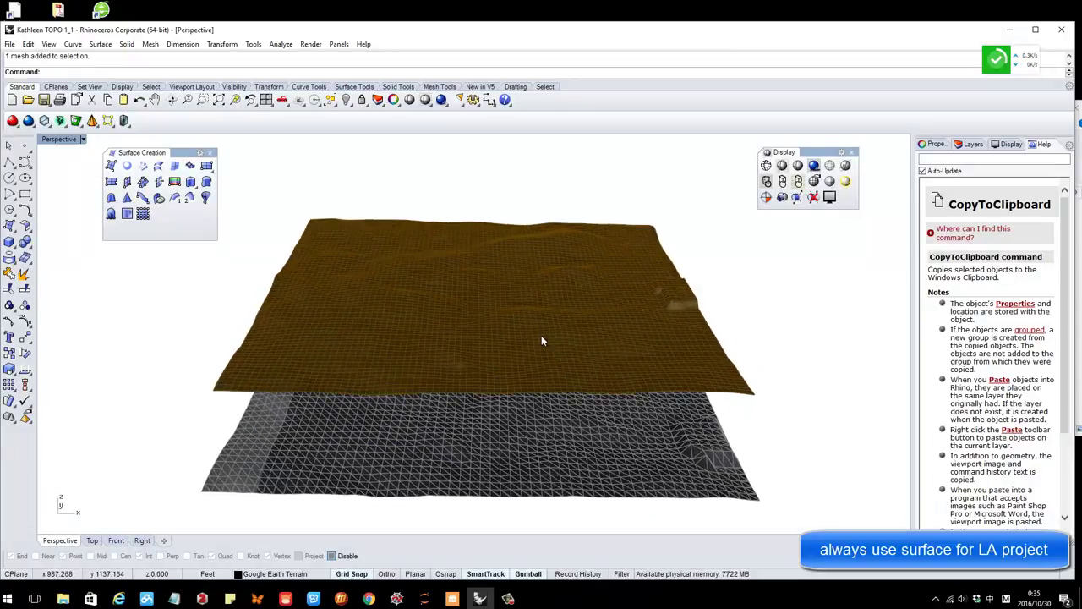
{"action": "right_click_drag", "start_coordinate": [510, 318], "coordinate": [509, 298]}
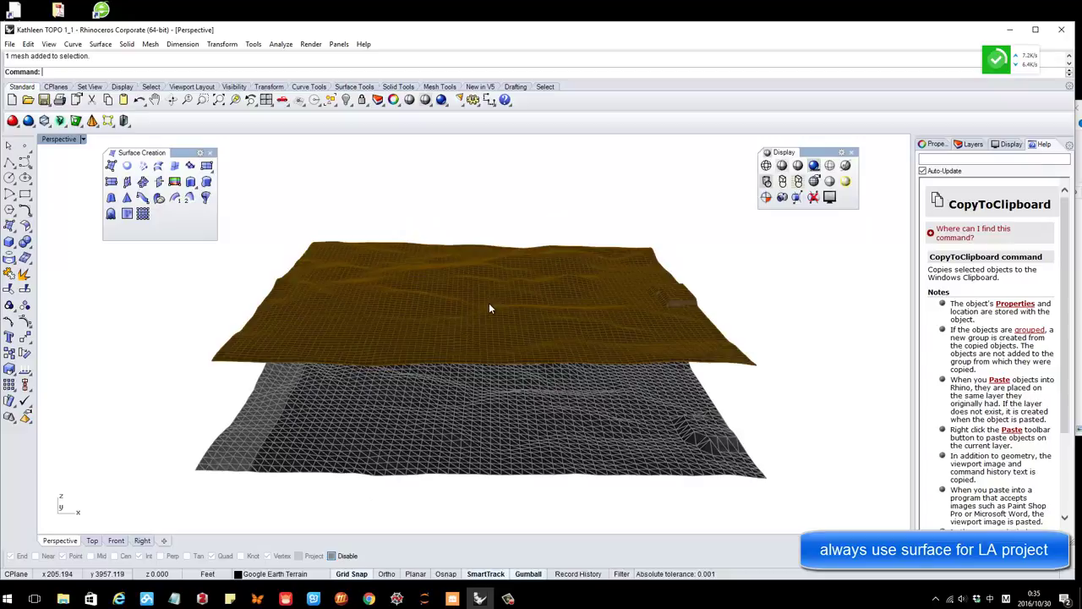
{"action": "right_click_drag", "start_coordinate": [466, 327], "coordinate": [442, 323]}
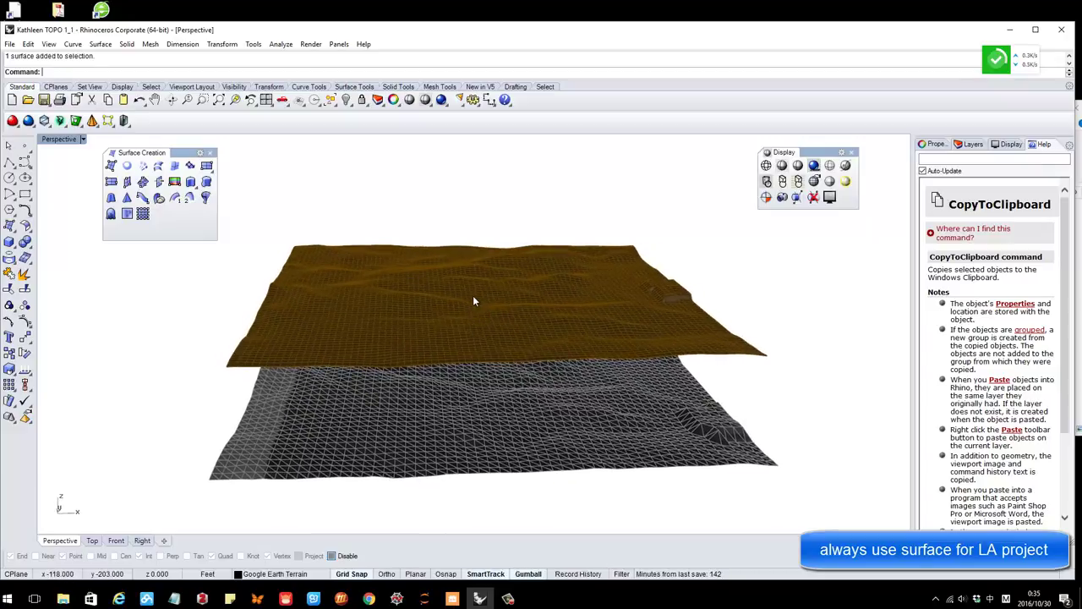
{"action": "left_click", "coordinate": [443, 323]}
{"action": "left_click", "coordinate": [424, 189]}
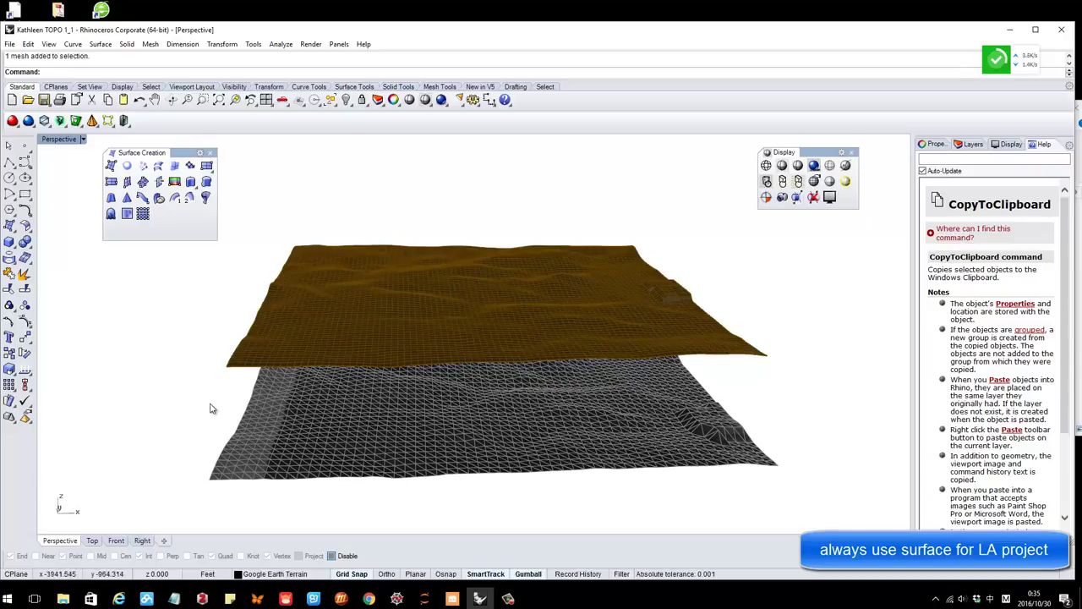
{"action": "right_click_drag", "start_coordinate": [211, 405], "coordinate": [236, 393]}
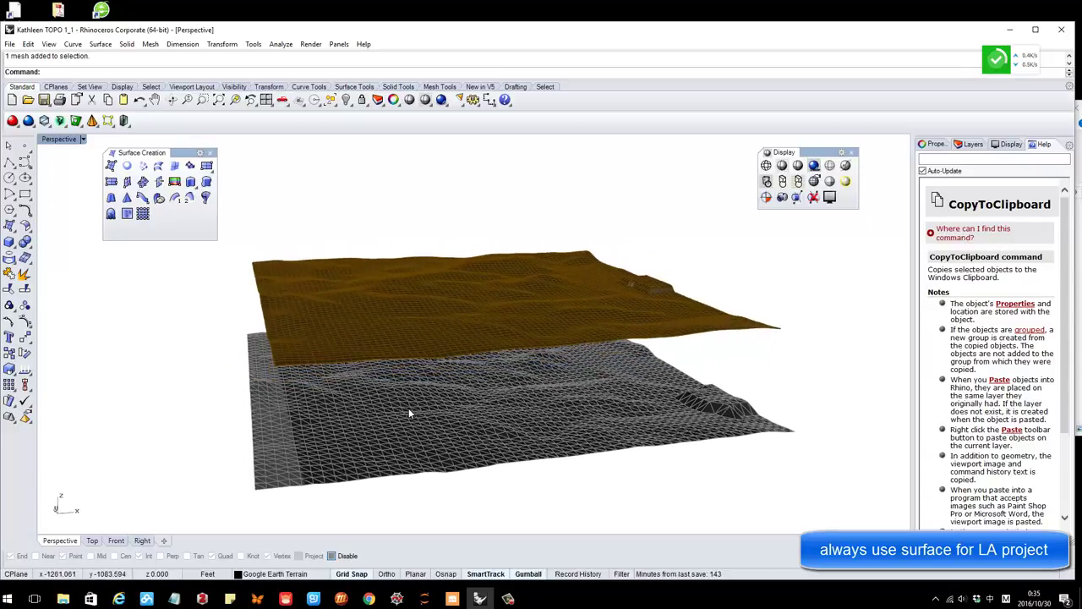
{"action": "right_click_drag", "start_coordinate": [408, 406], "coordinate": [404, 396]}
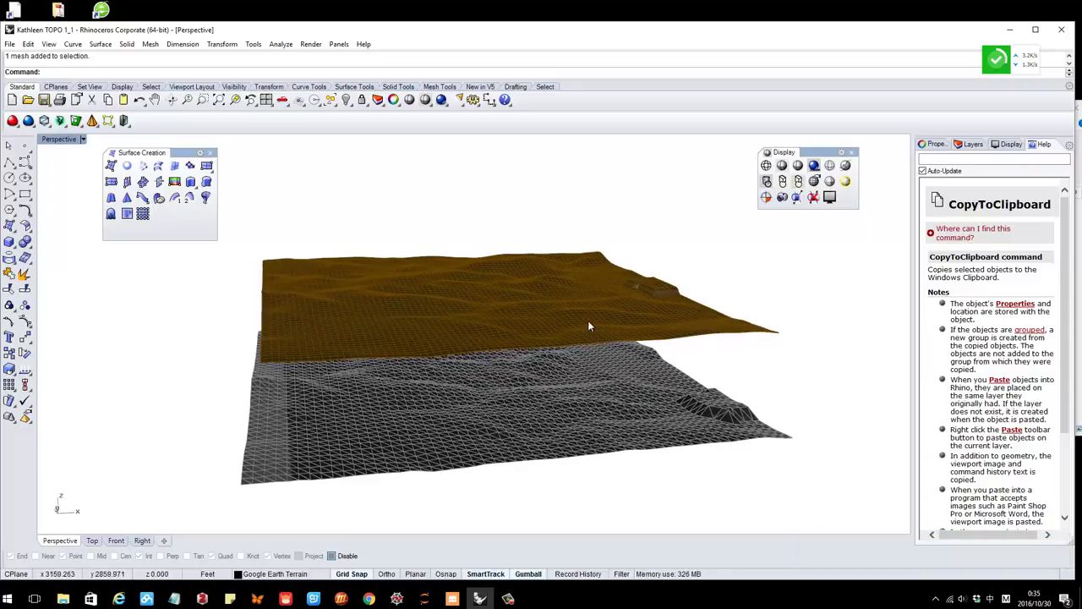
{"action": "right_click_drag", "start_coordinate": [585, 320], "coordinate": [563, 313]}
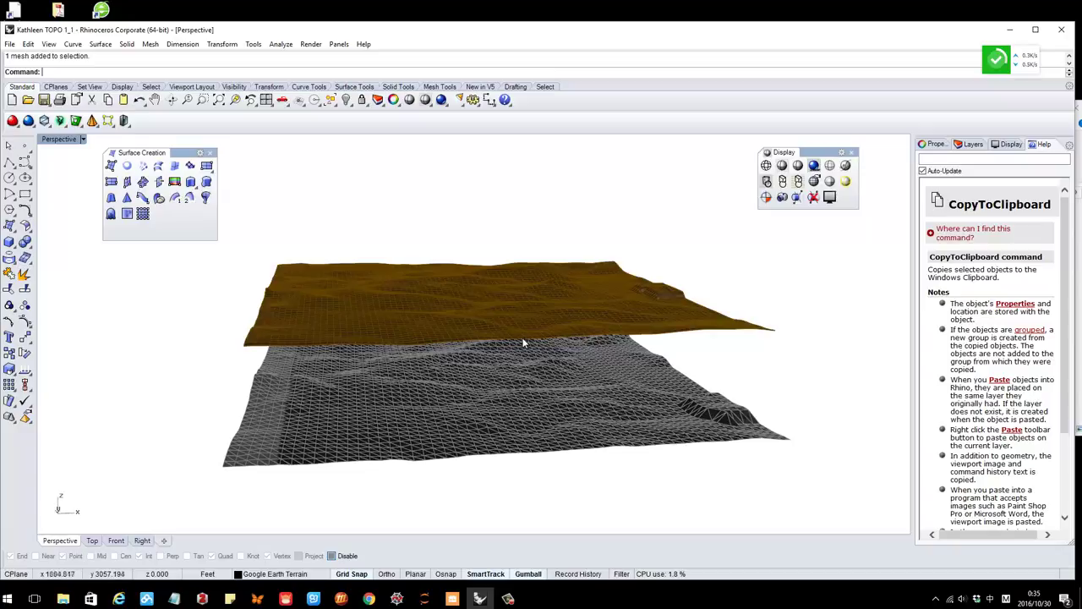
{"action": "right_click_drag", "start_coordinate": [527, 345], "coordinate": [321, 340]}
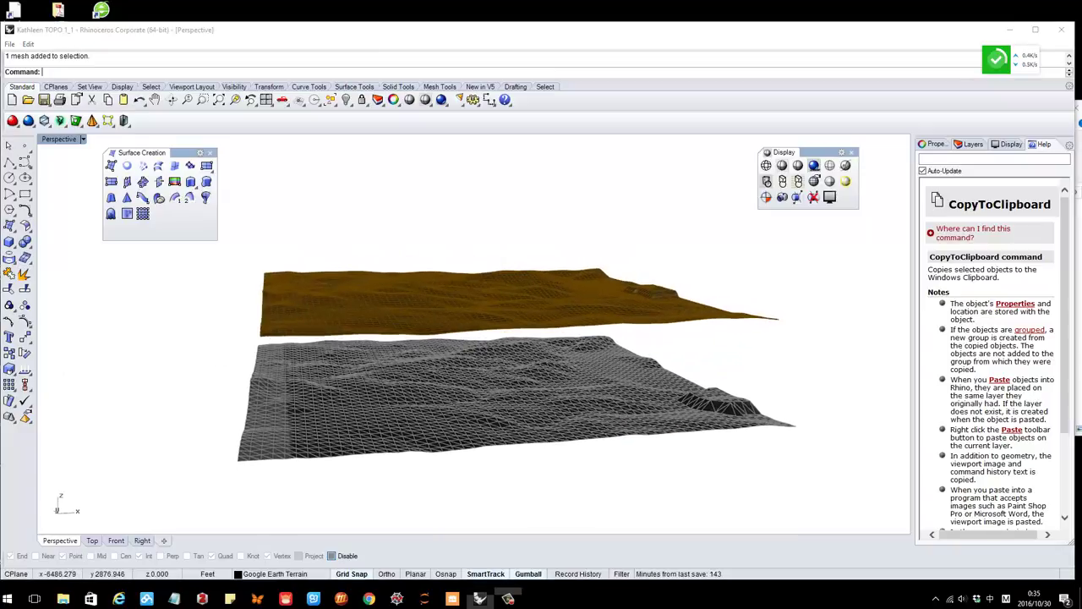